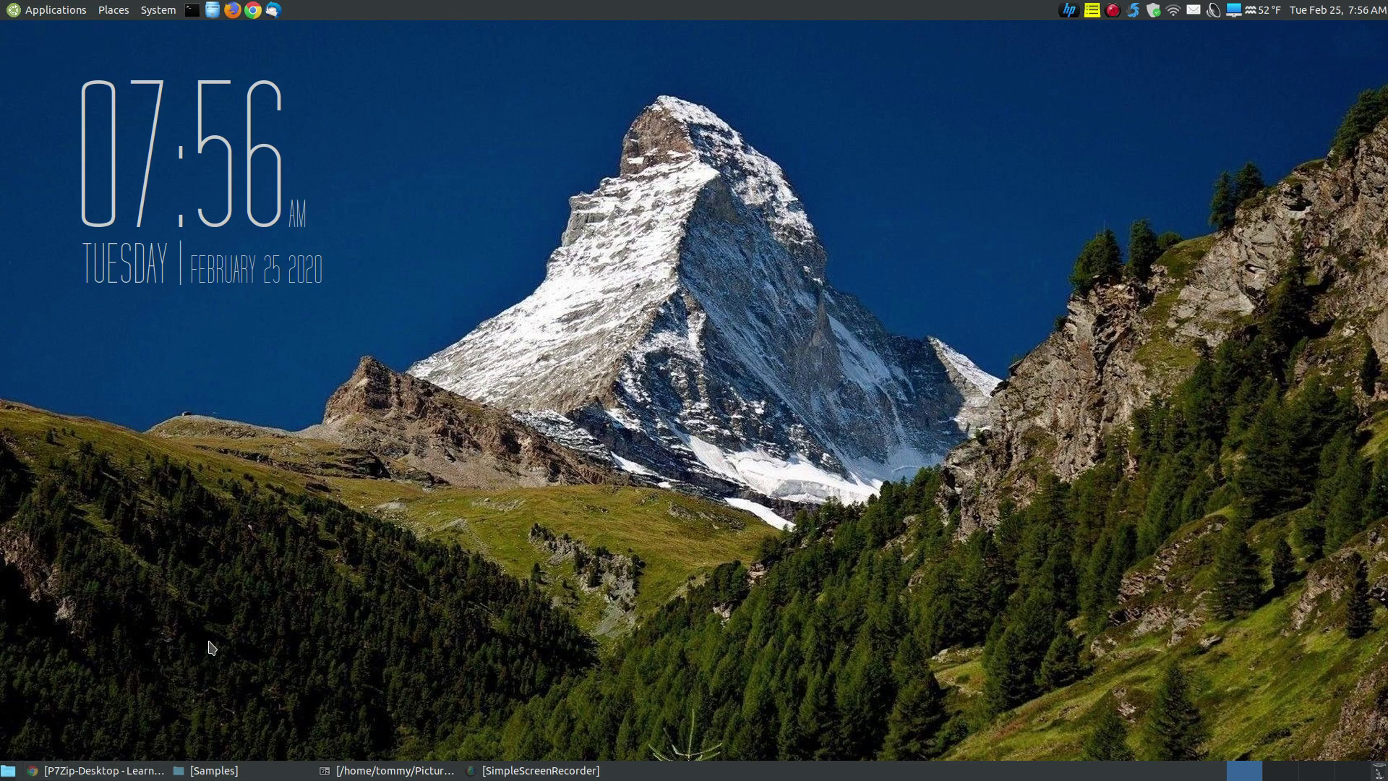
Step: Switch to the browser and read the P7Zip-Desktop page's introduction, main features and installation section
click(84, 772)
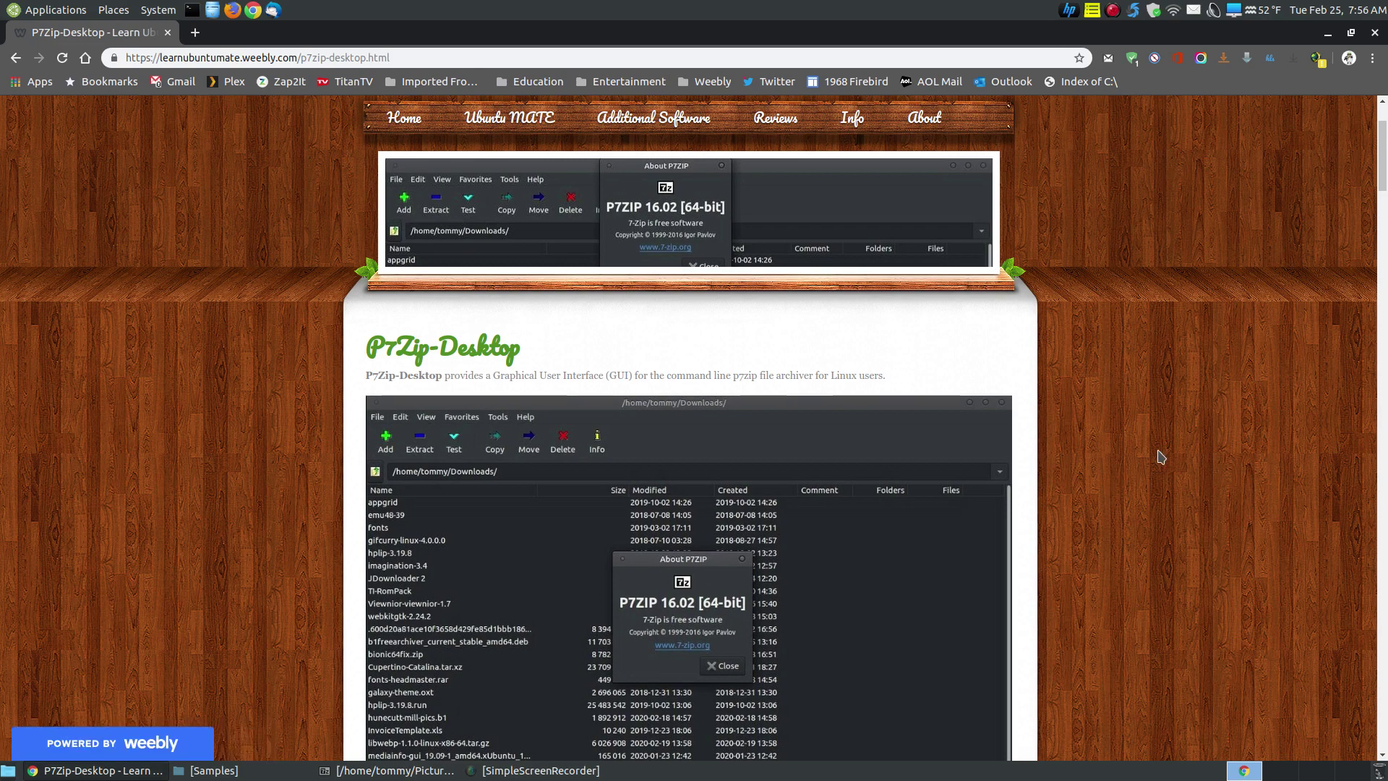
drag(1382, 154, 1382, 176)
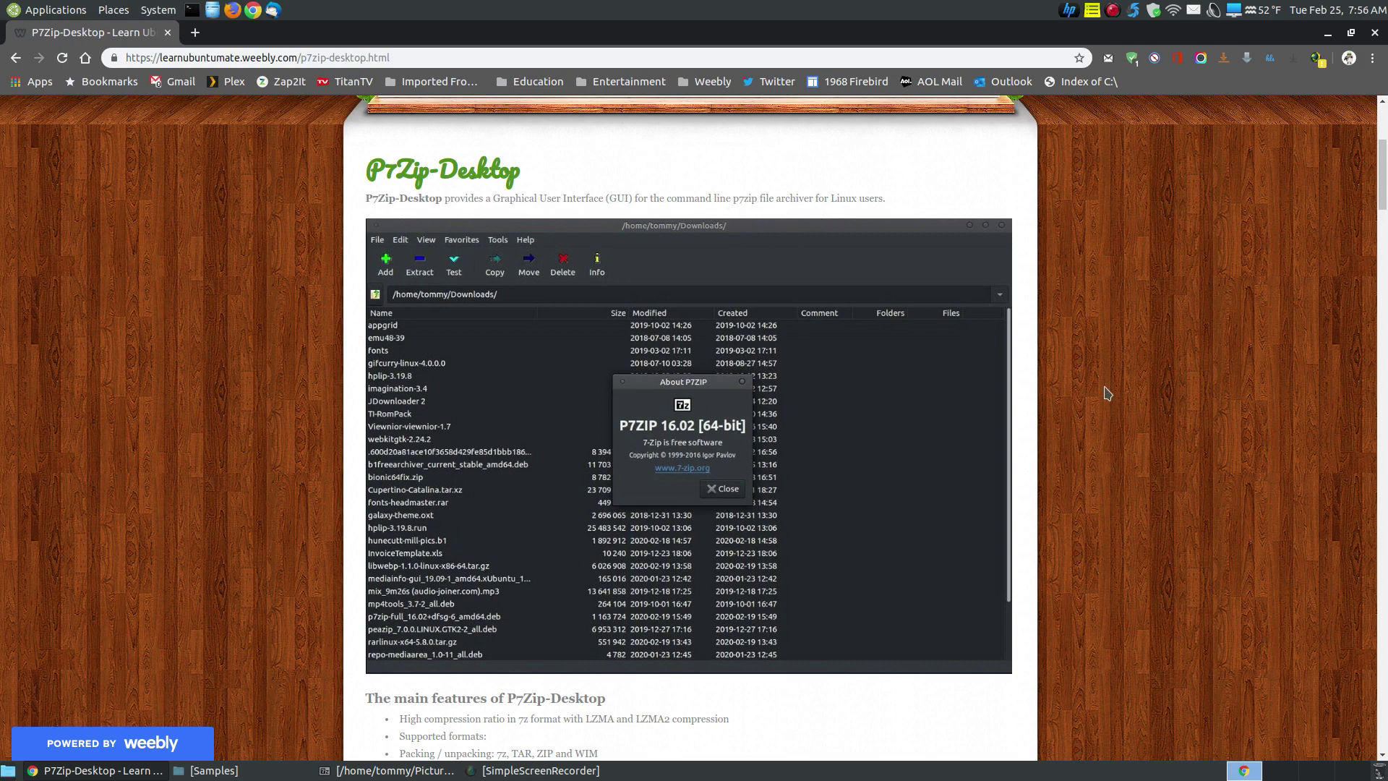
scroll(1106, 394, down, 2)
scroll(1106, 394, up, 2)
scroll(1193, 431, down, 6)
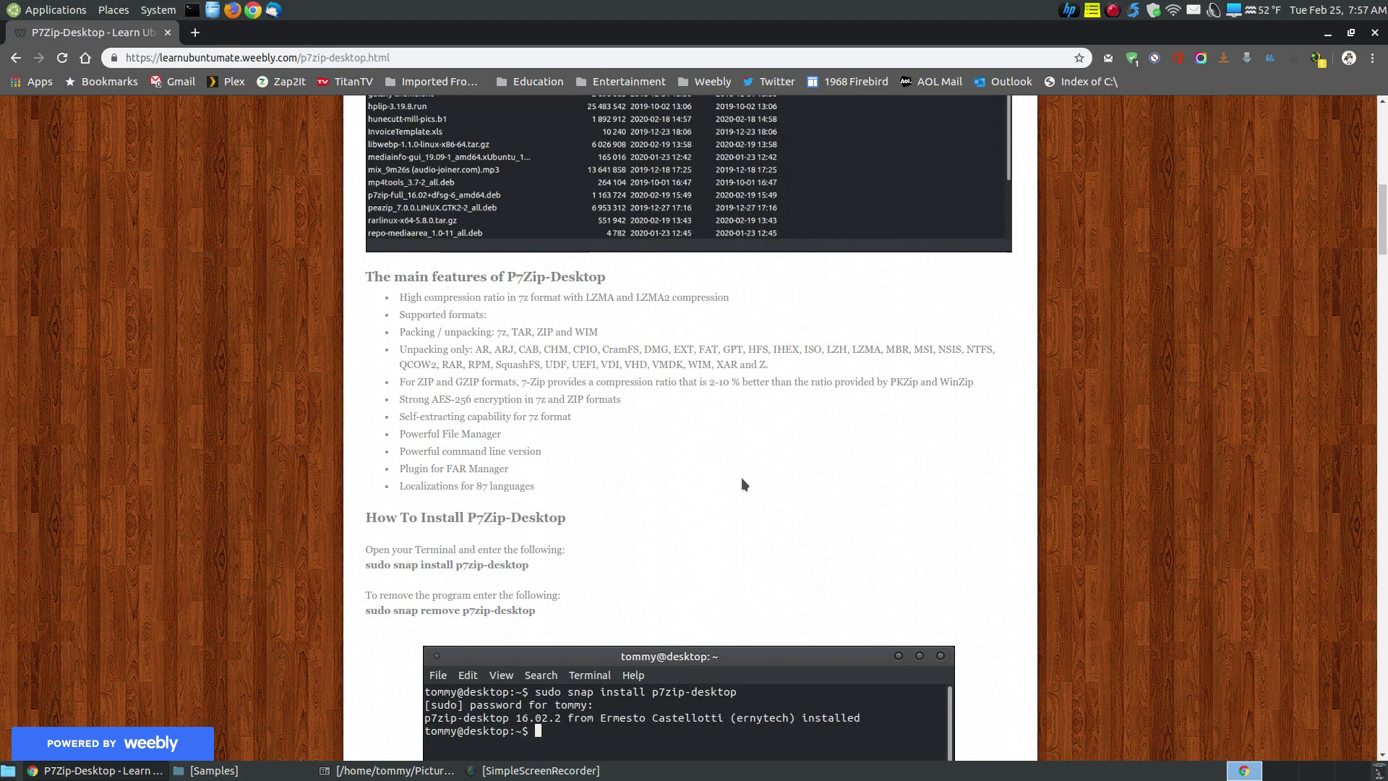
scroll(855, 435, down, 5)
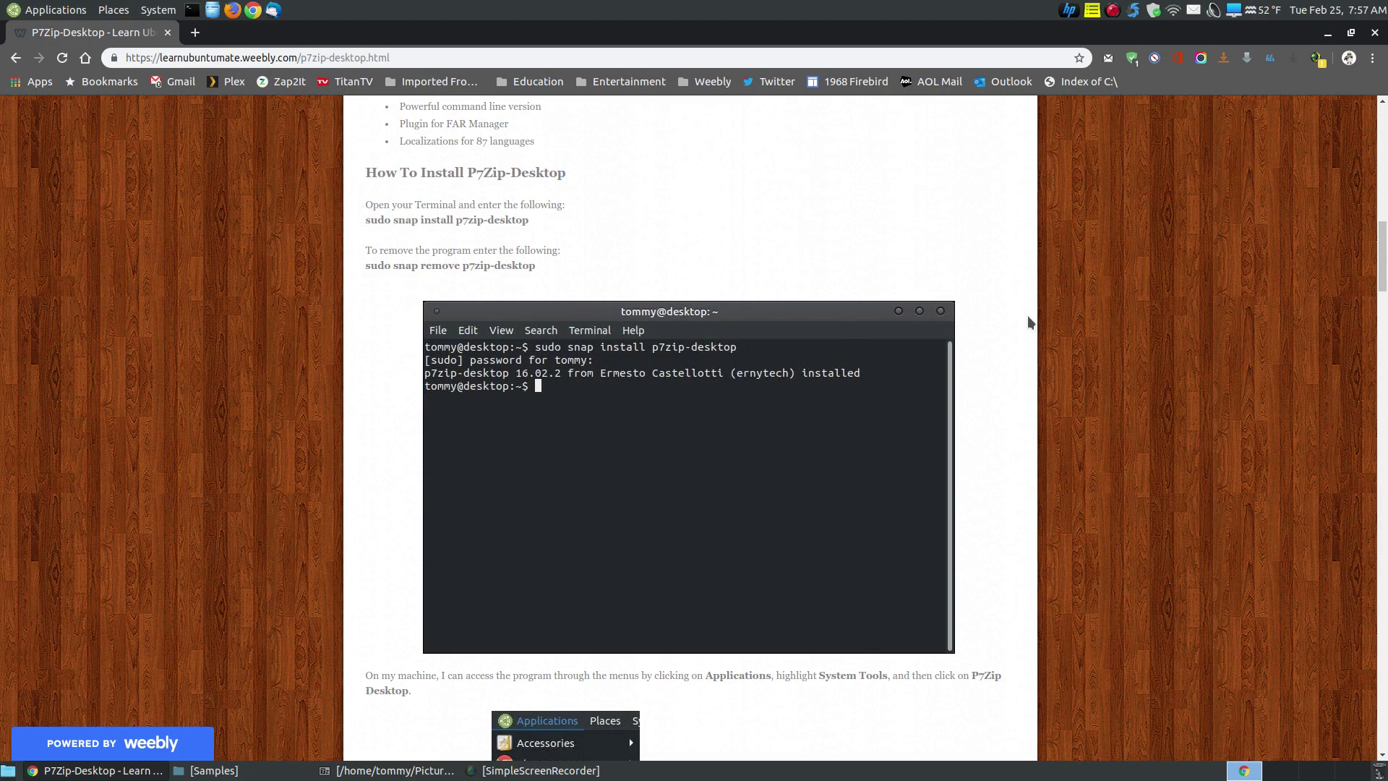
Step: View the Ubuntu installation instructions on the linked Snapcraft page for P7Zip-Desktop and close that page
drag(1381, 289, 1382, 723)
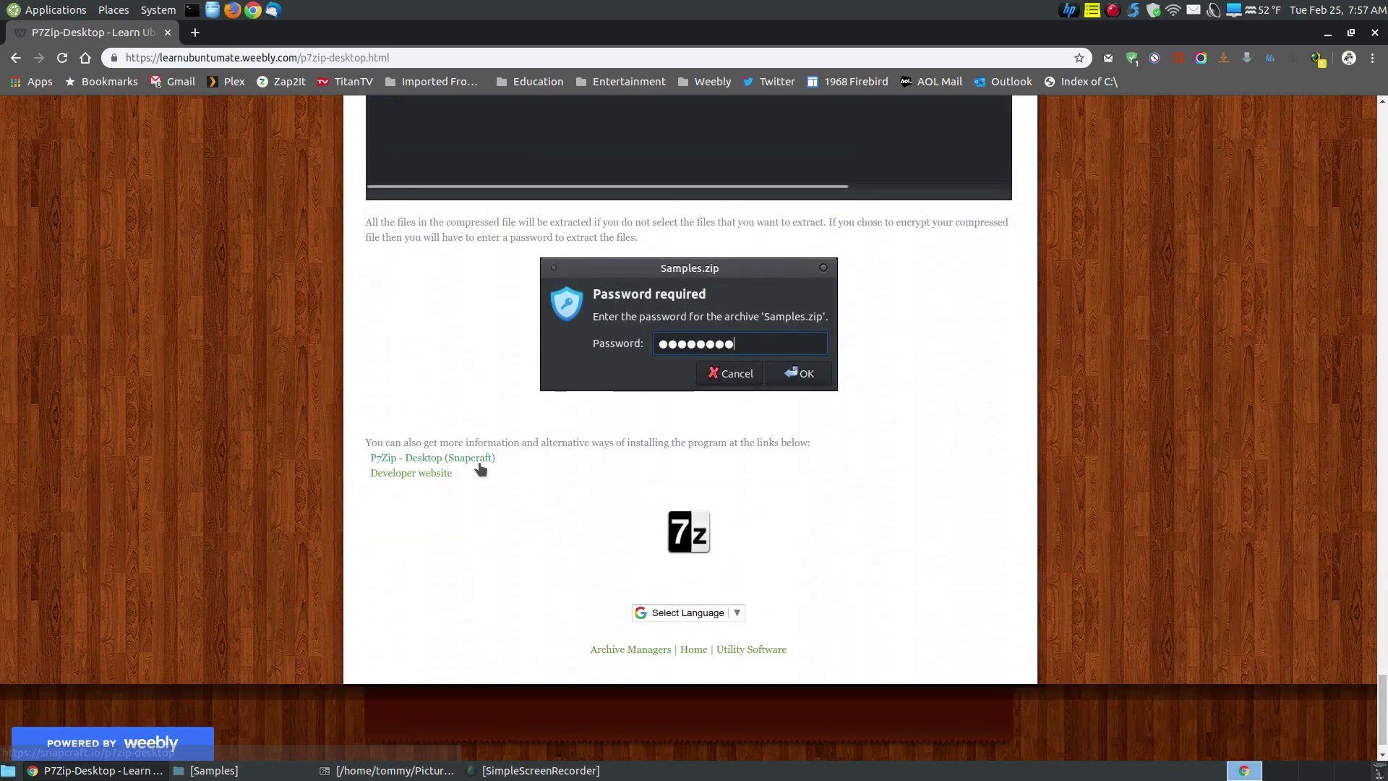
click(477, 460)
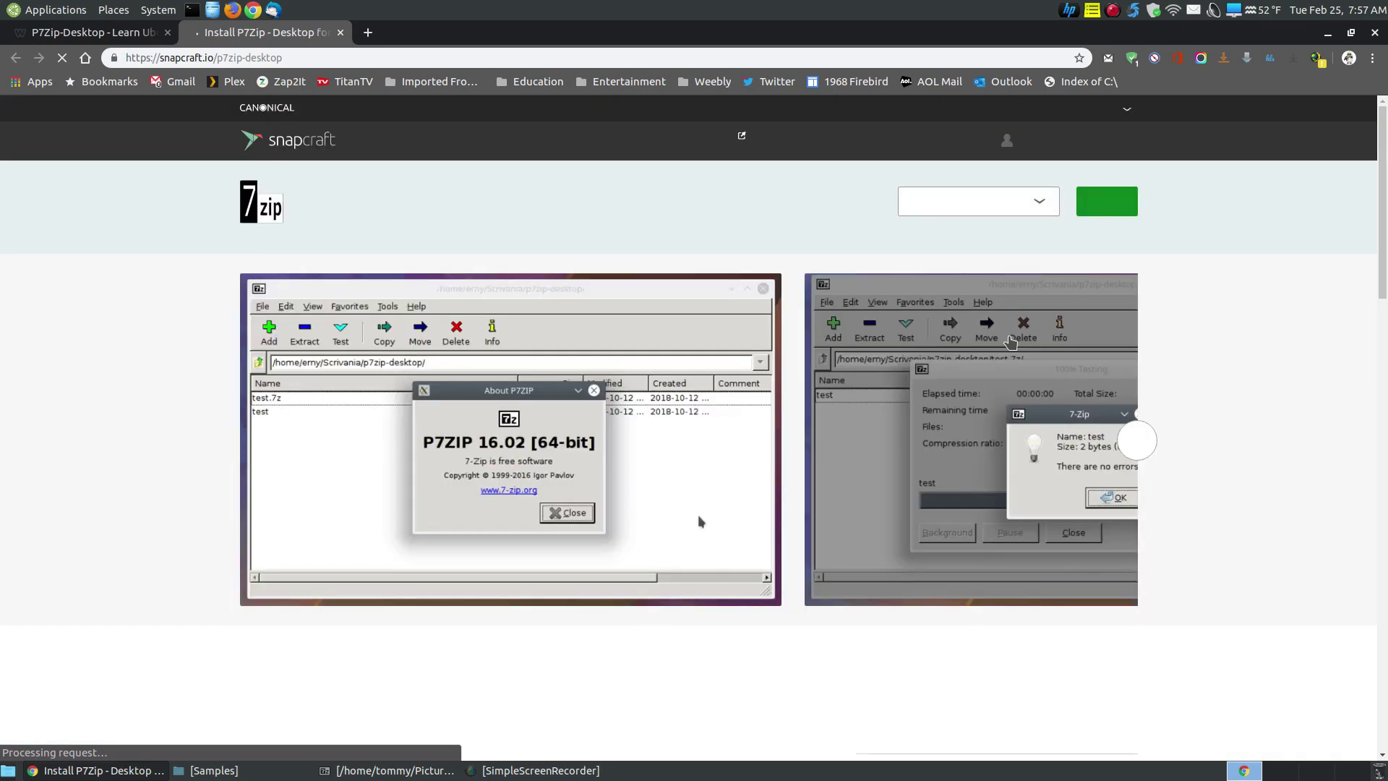
drag(1382, 257, 1381, 694)
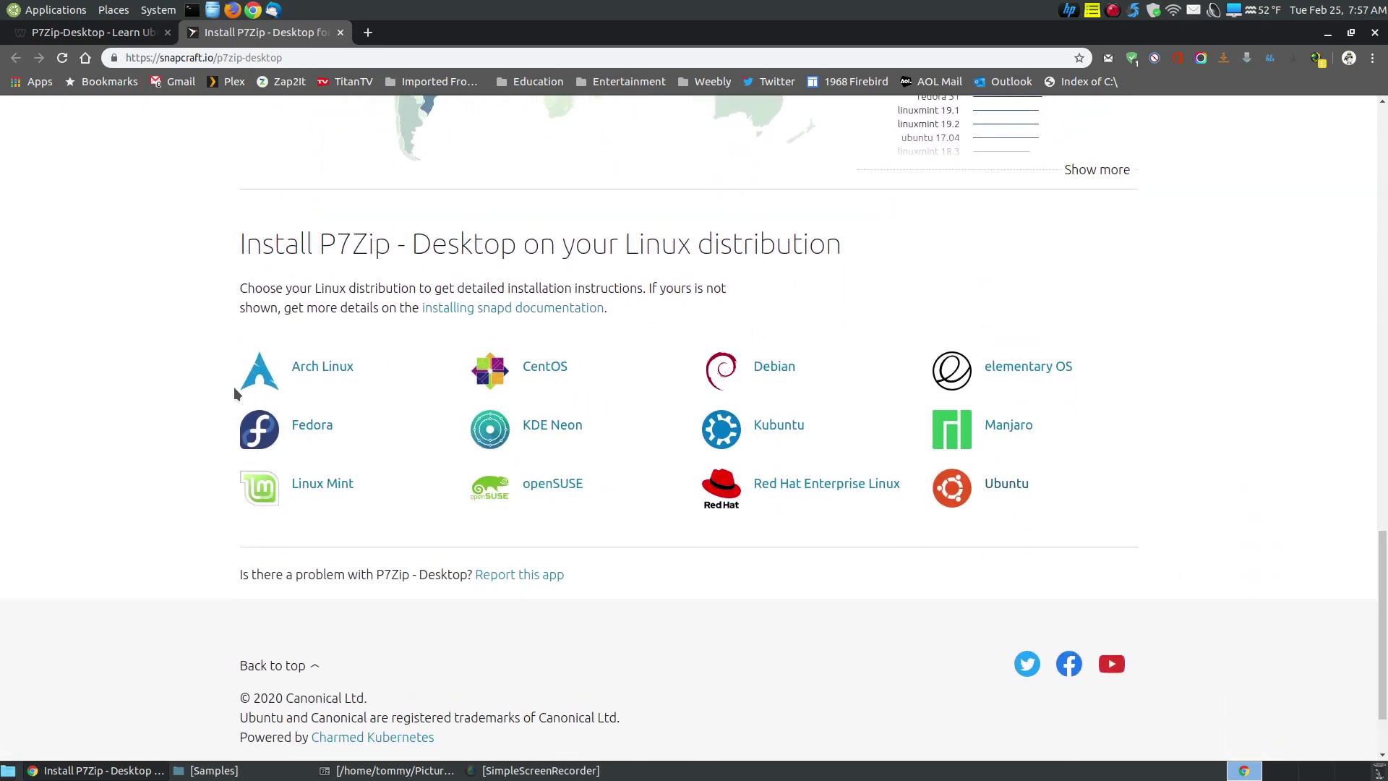
click(1008, 486)
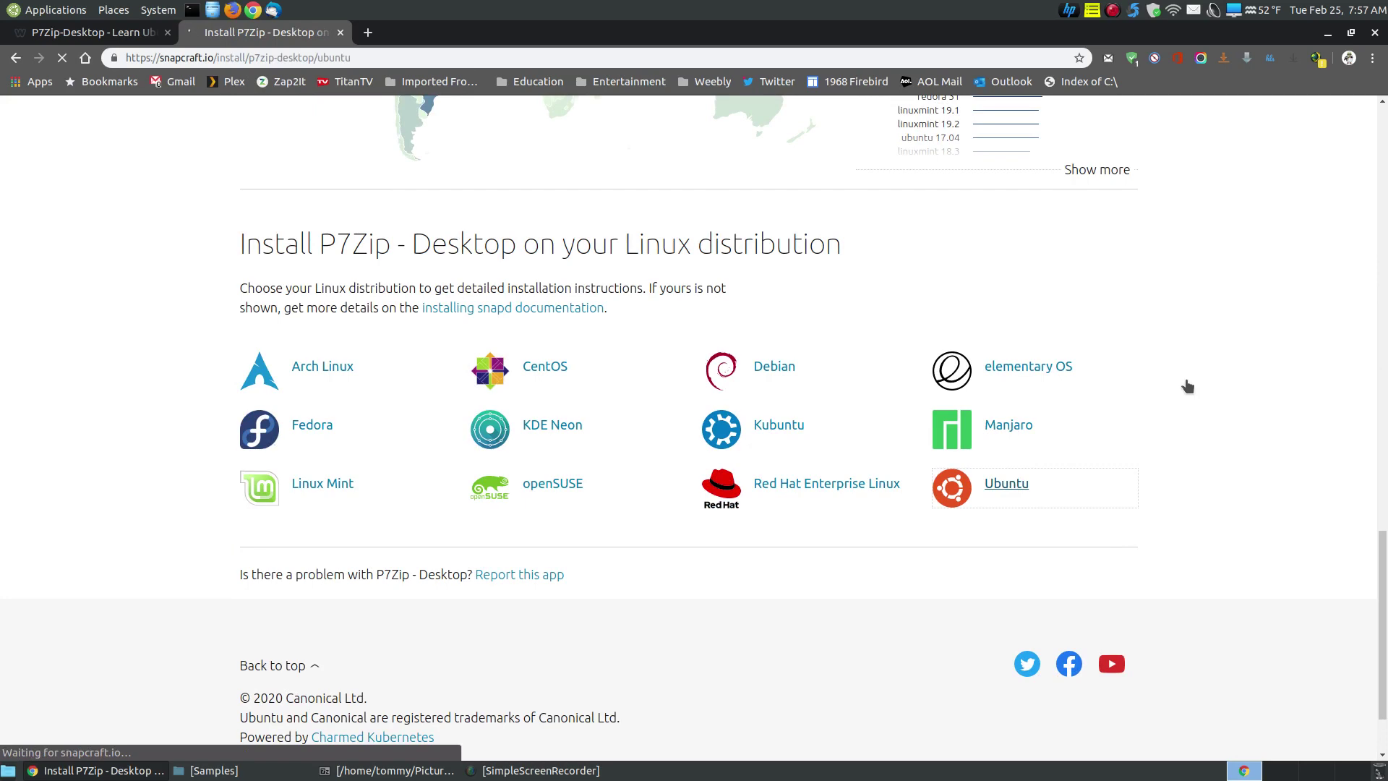
scroll(1112, 345, down, 15)
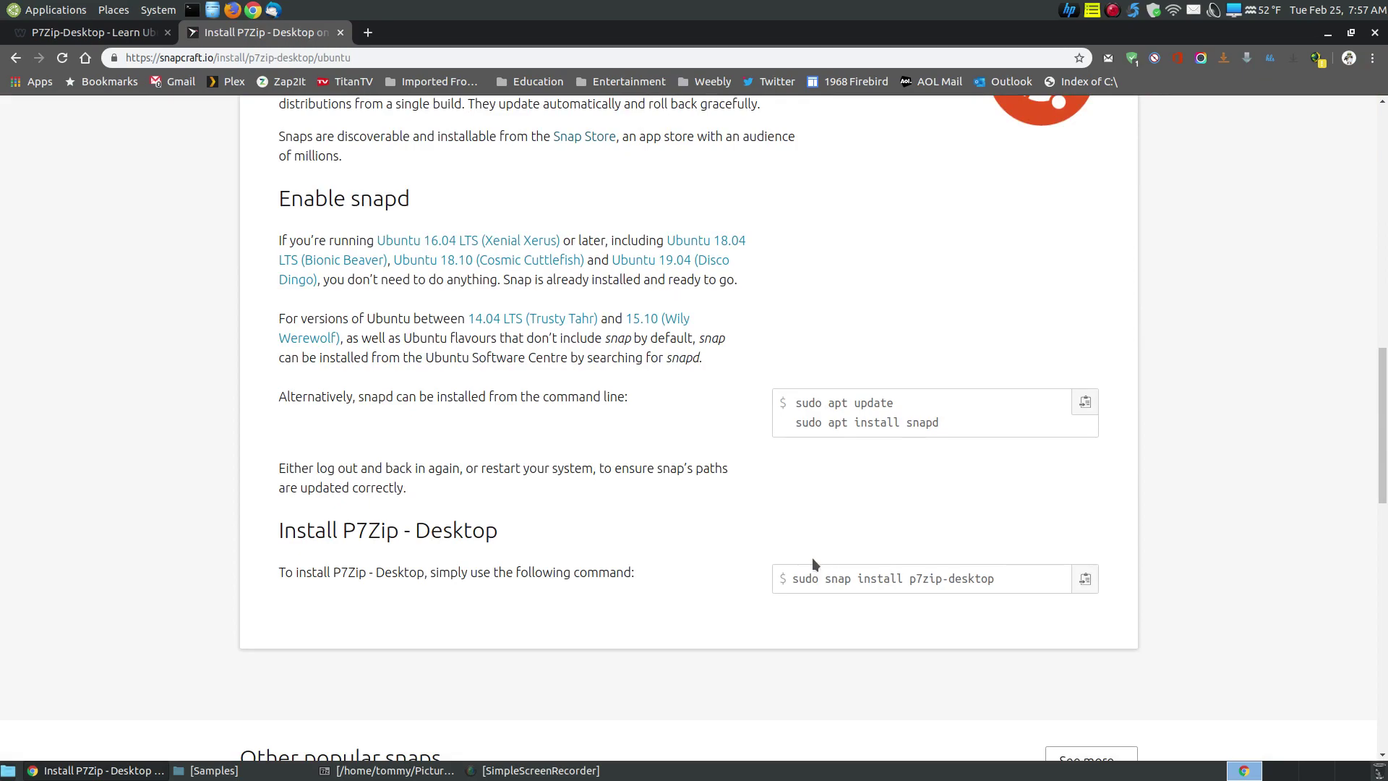
click(340, 32)
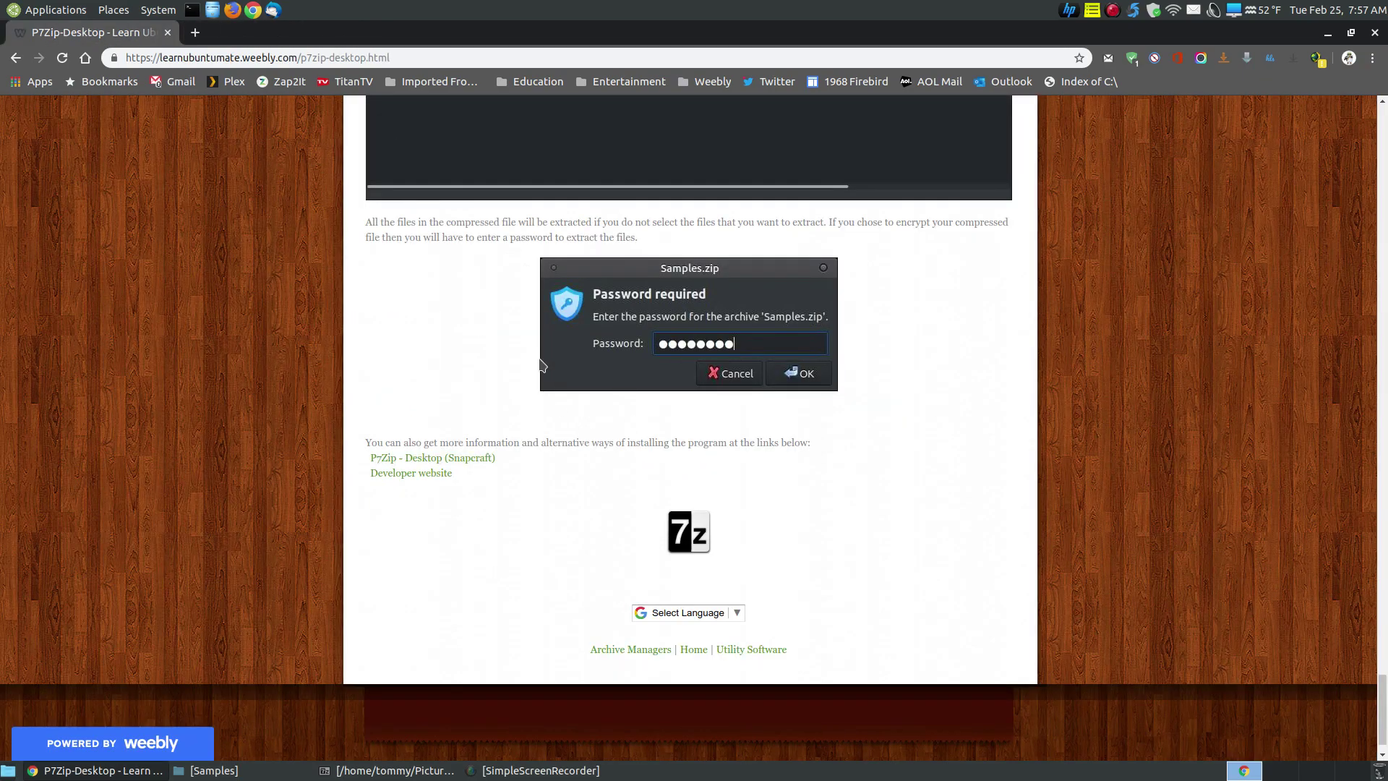
Step: Review the article's snap install and remove commands, System Tools location and program screenshots, and minimise the browser
drag(1383, 730, 1385, 298)
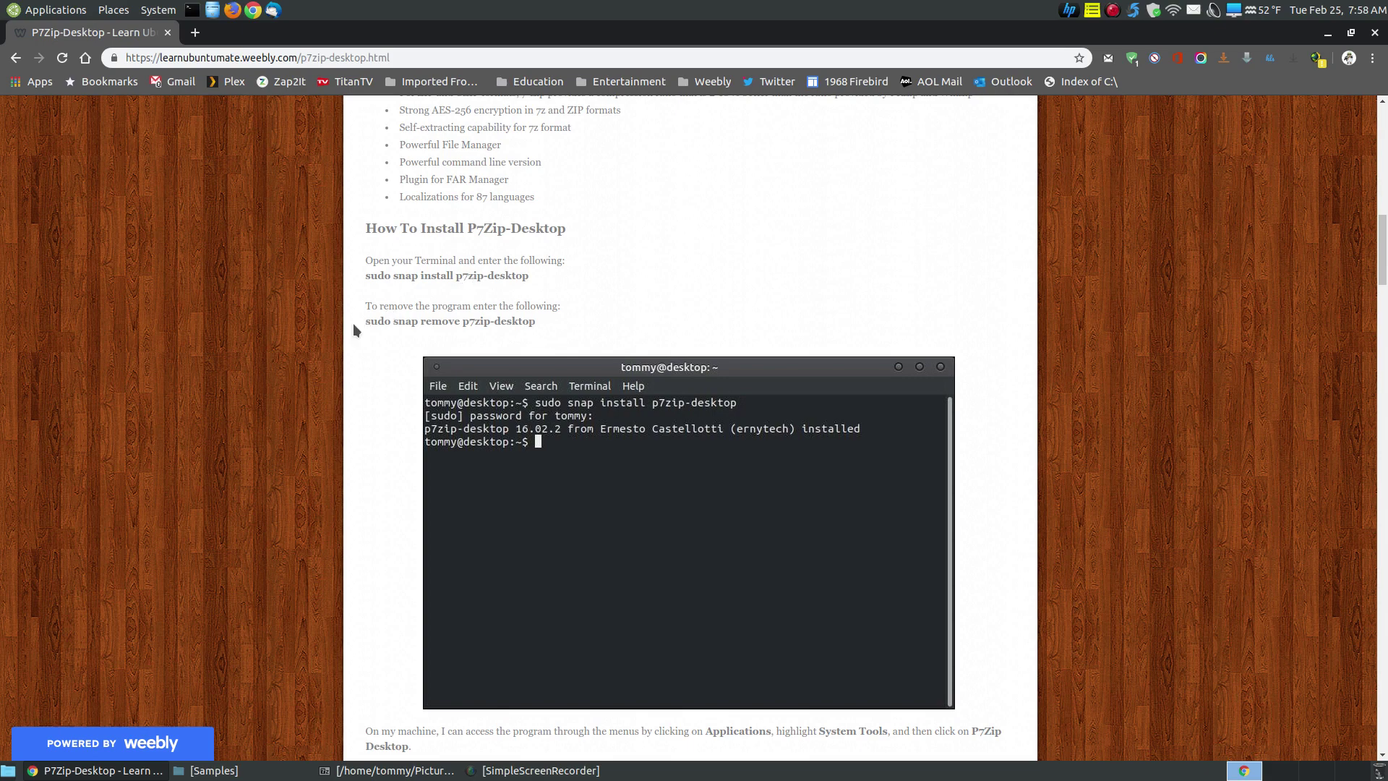
scroll(1146, 472, down, 1)
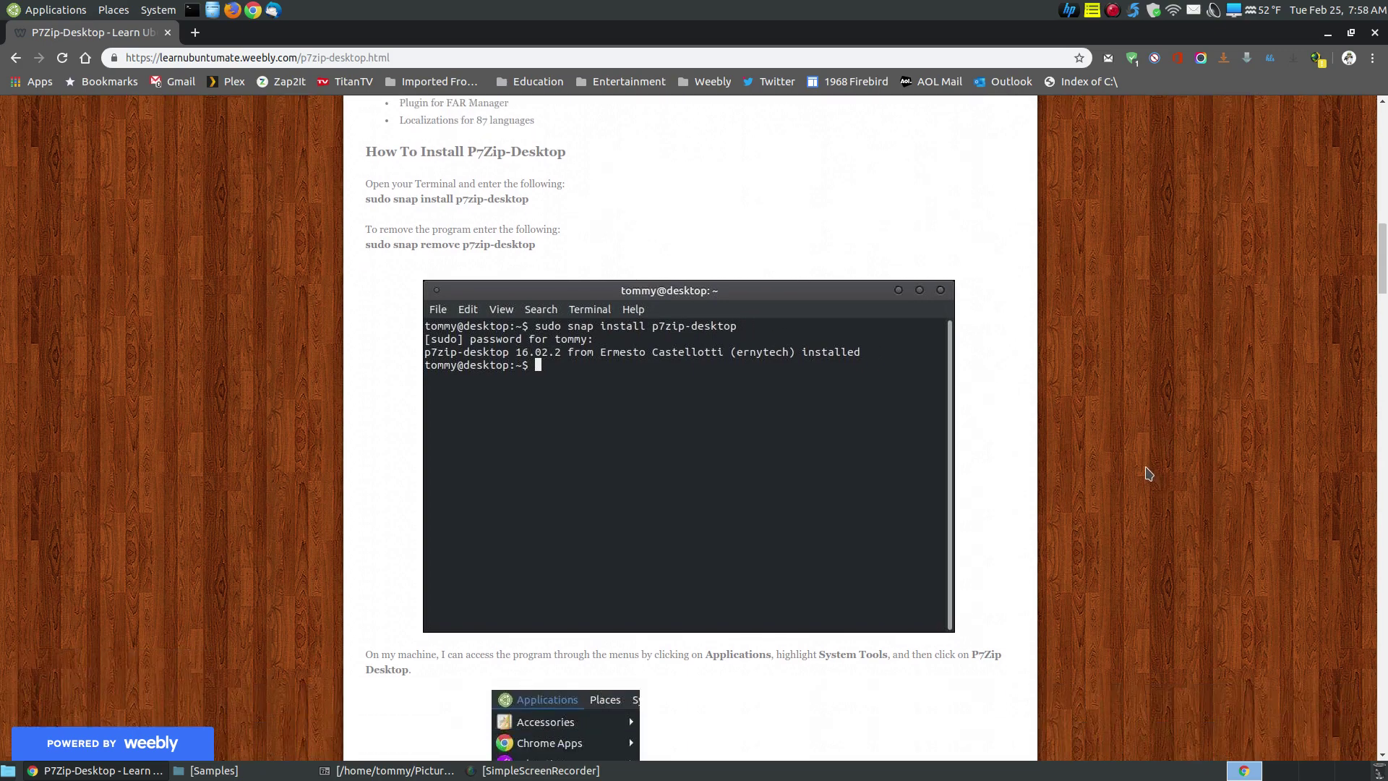
scroll(1148, 474, down, 2)
scroll(1147, 473, down, 5)
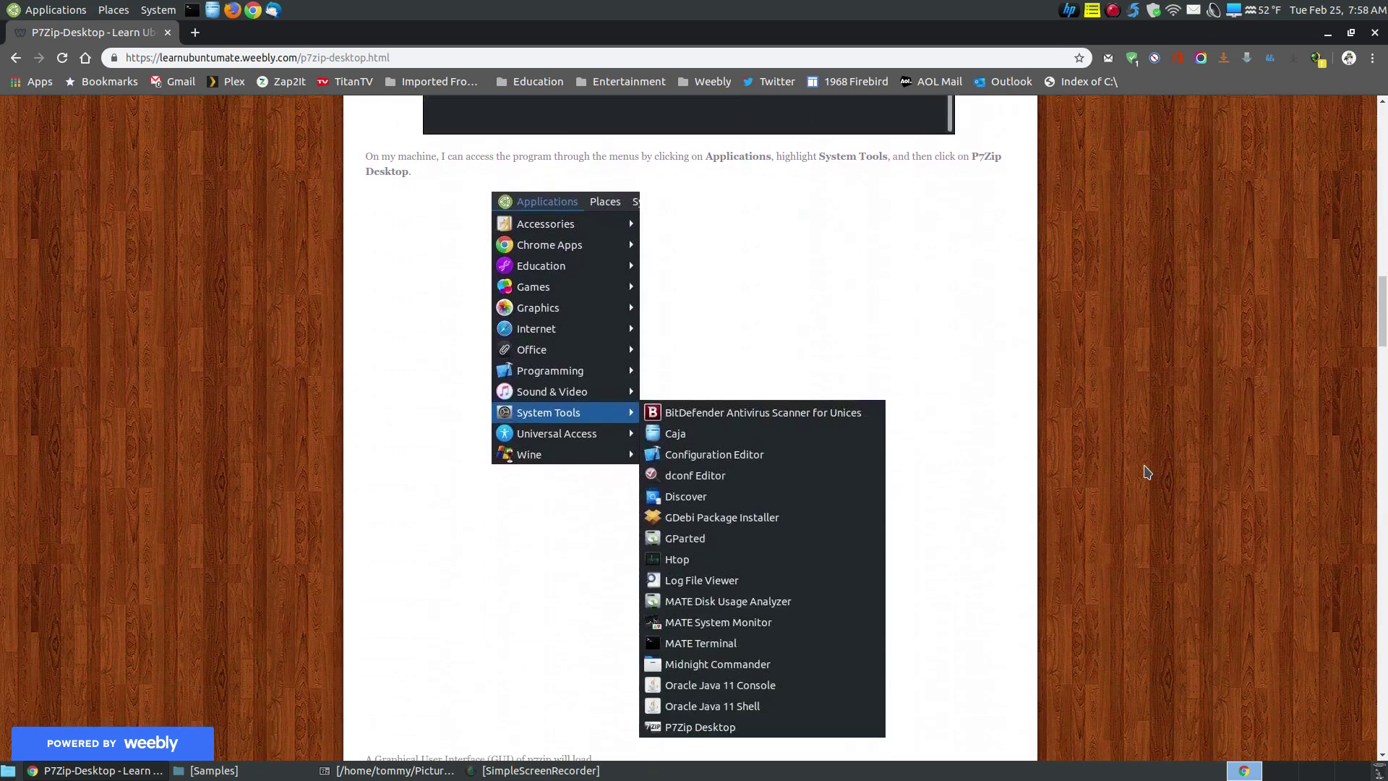
scroll(1146, 472, down, 1)
scroll(795, 337, up, 1)
scroll(777, 623, down, 3)
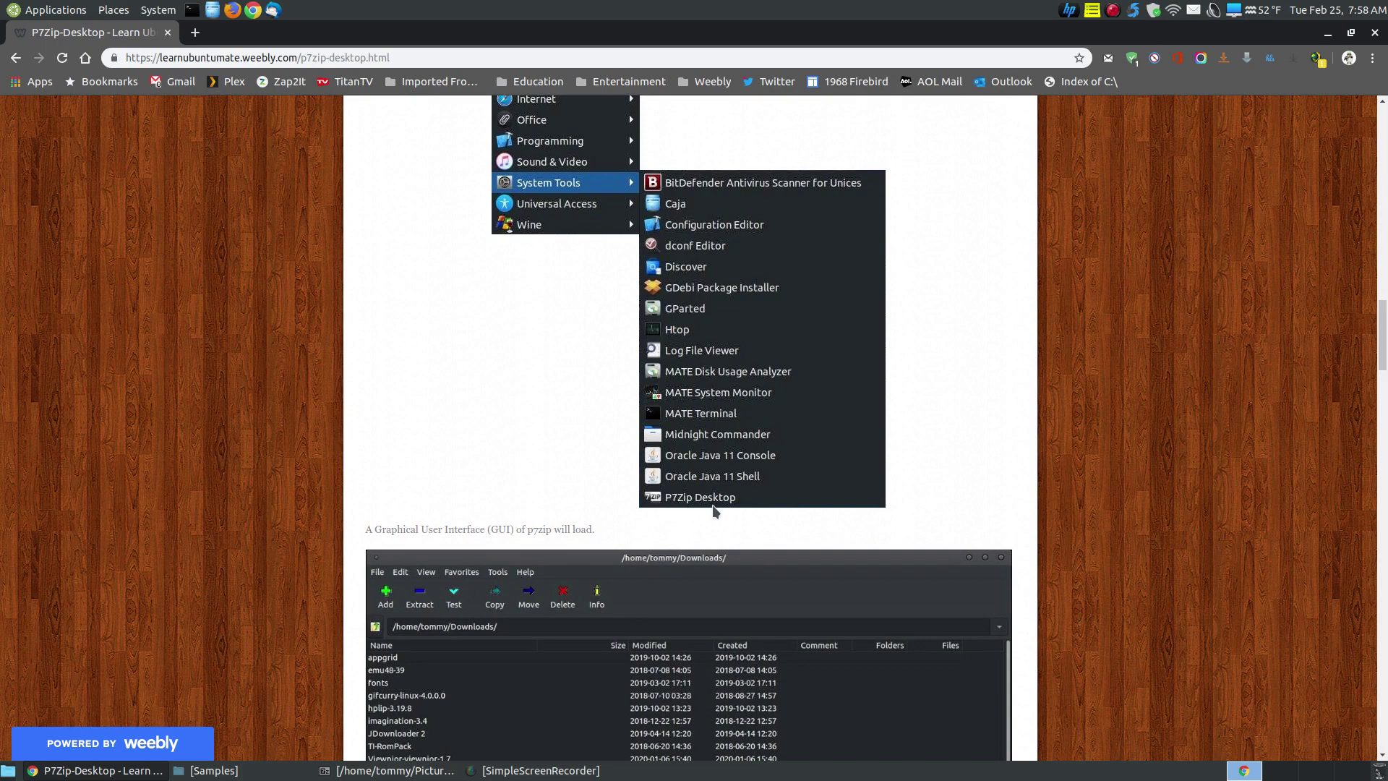
scroll(732, 506, down, 6)
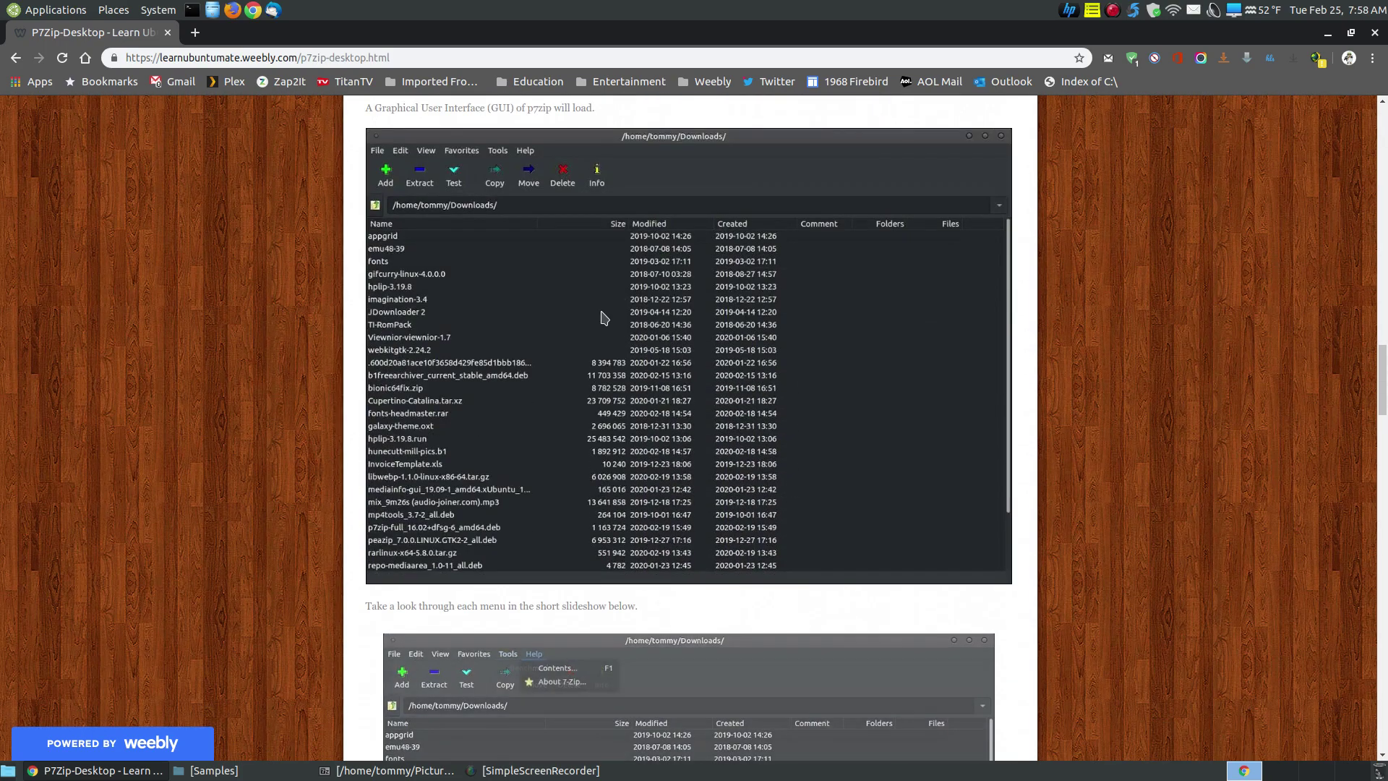
scroll(613, 312, down, 6)
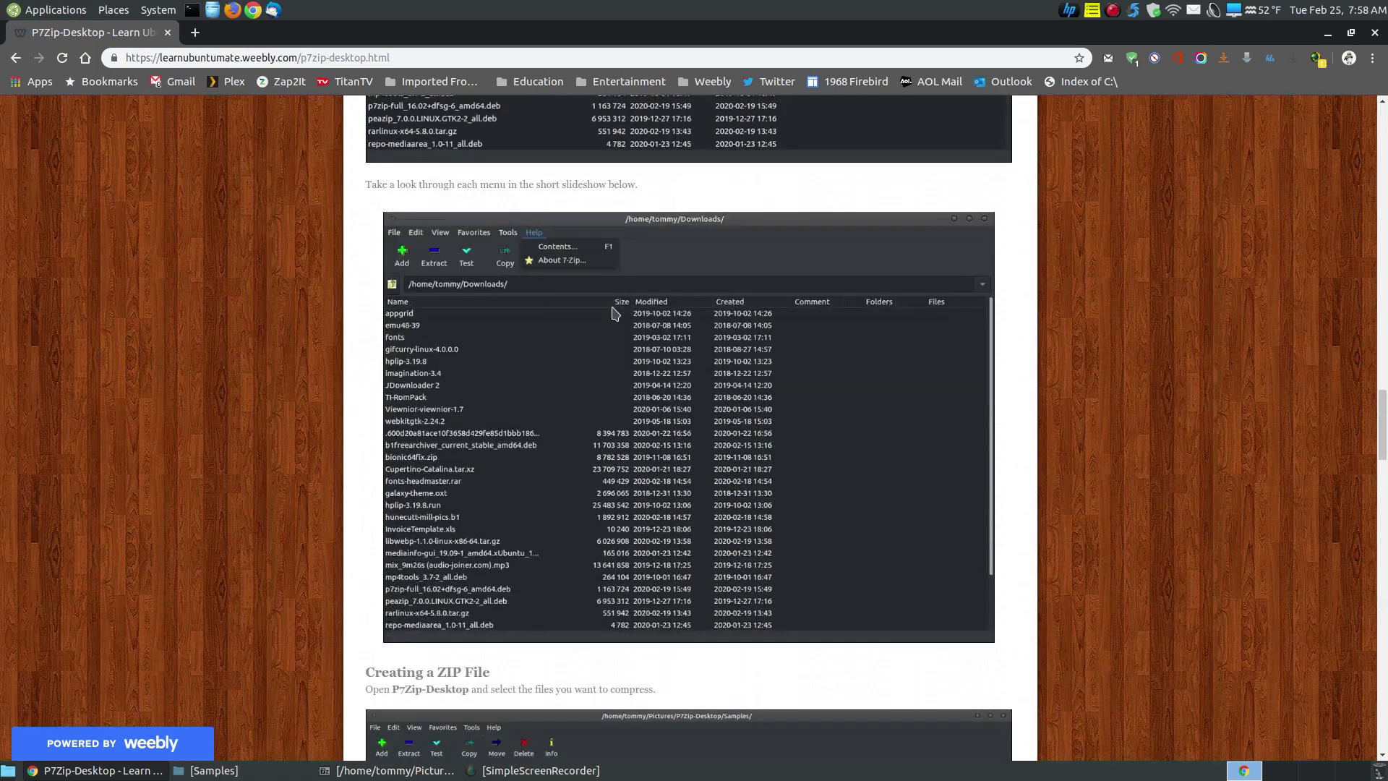
scroll(836, 465, down, 7)
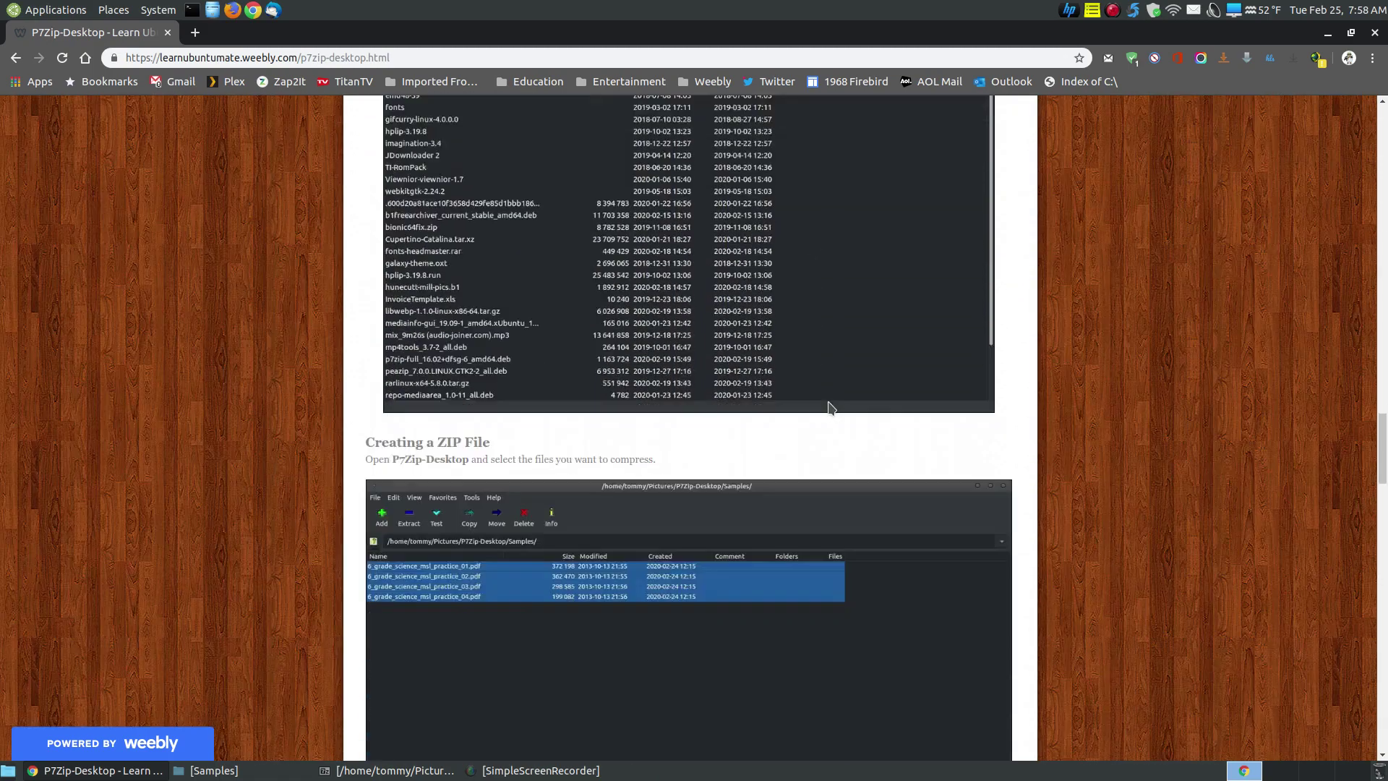
drag(1380, 495, 1381, 145)
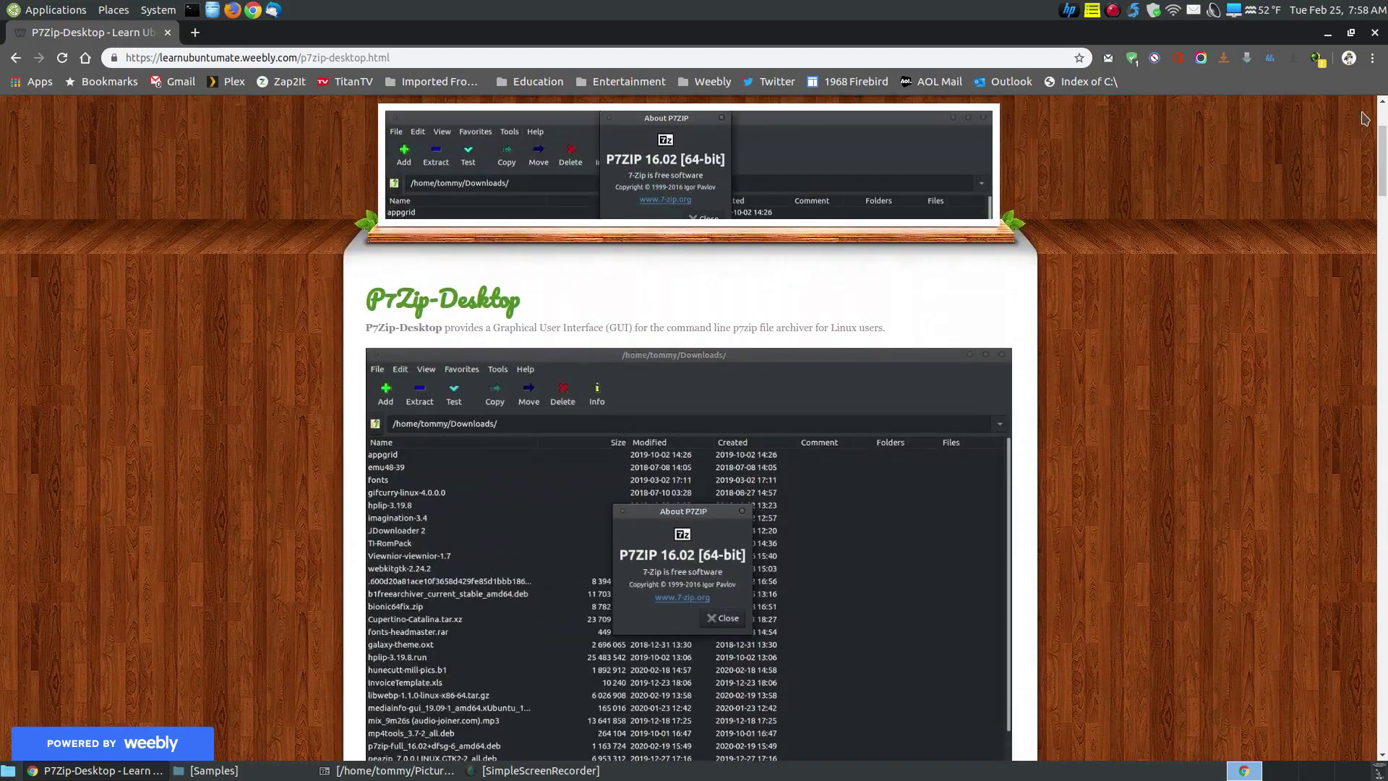
click(1328, 34)
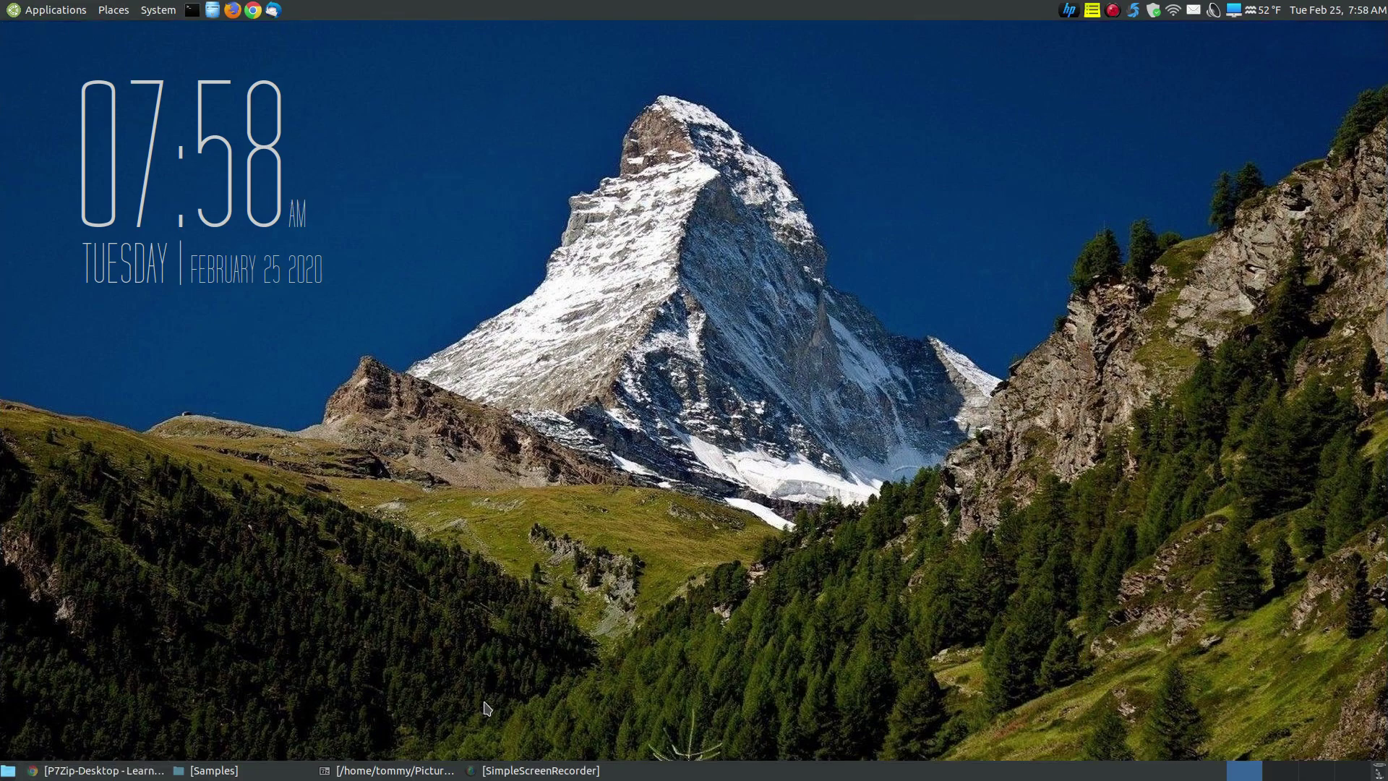
Step: Switch to the P7Zip window showing the Samples folder, reposition it and view the program's About information
click(369, 770)
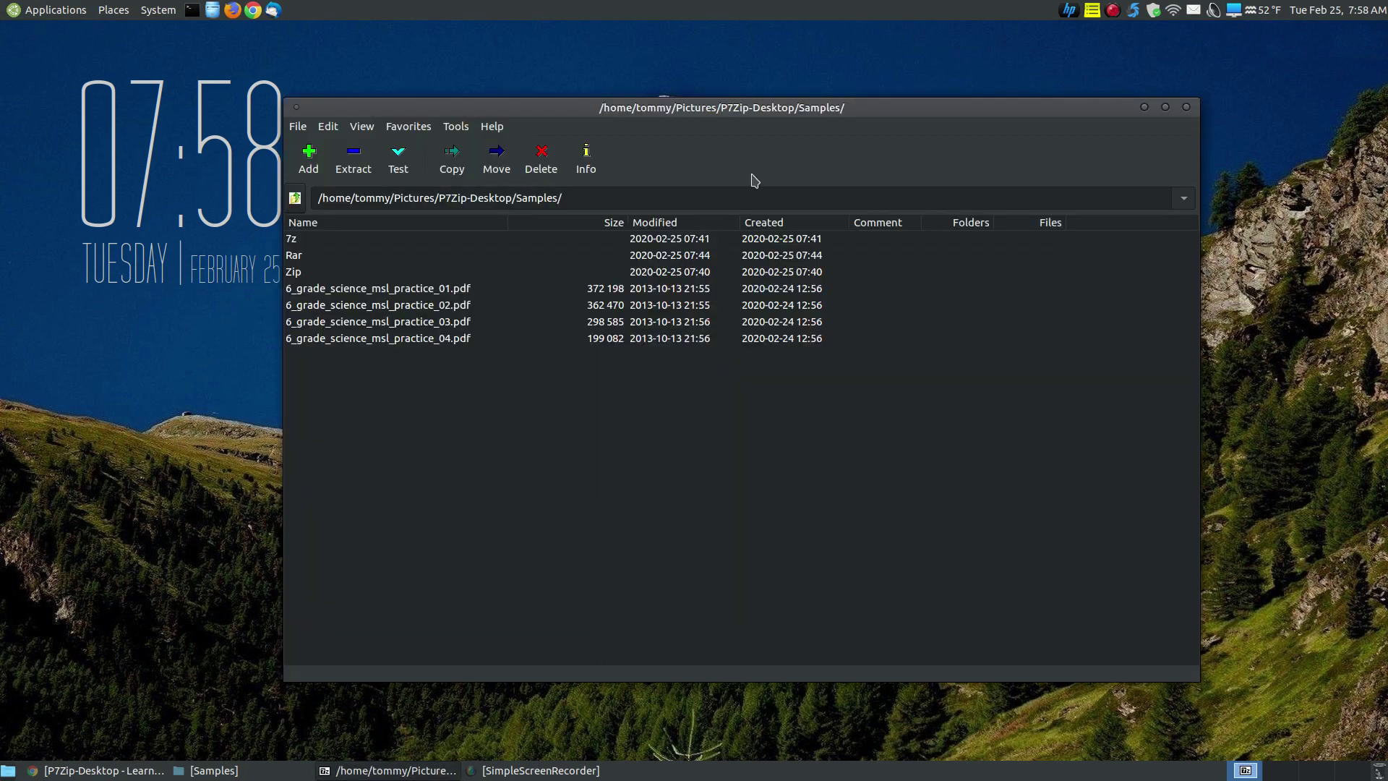
drag(733, 108, 718, 97)
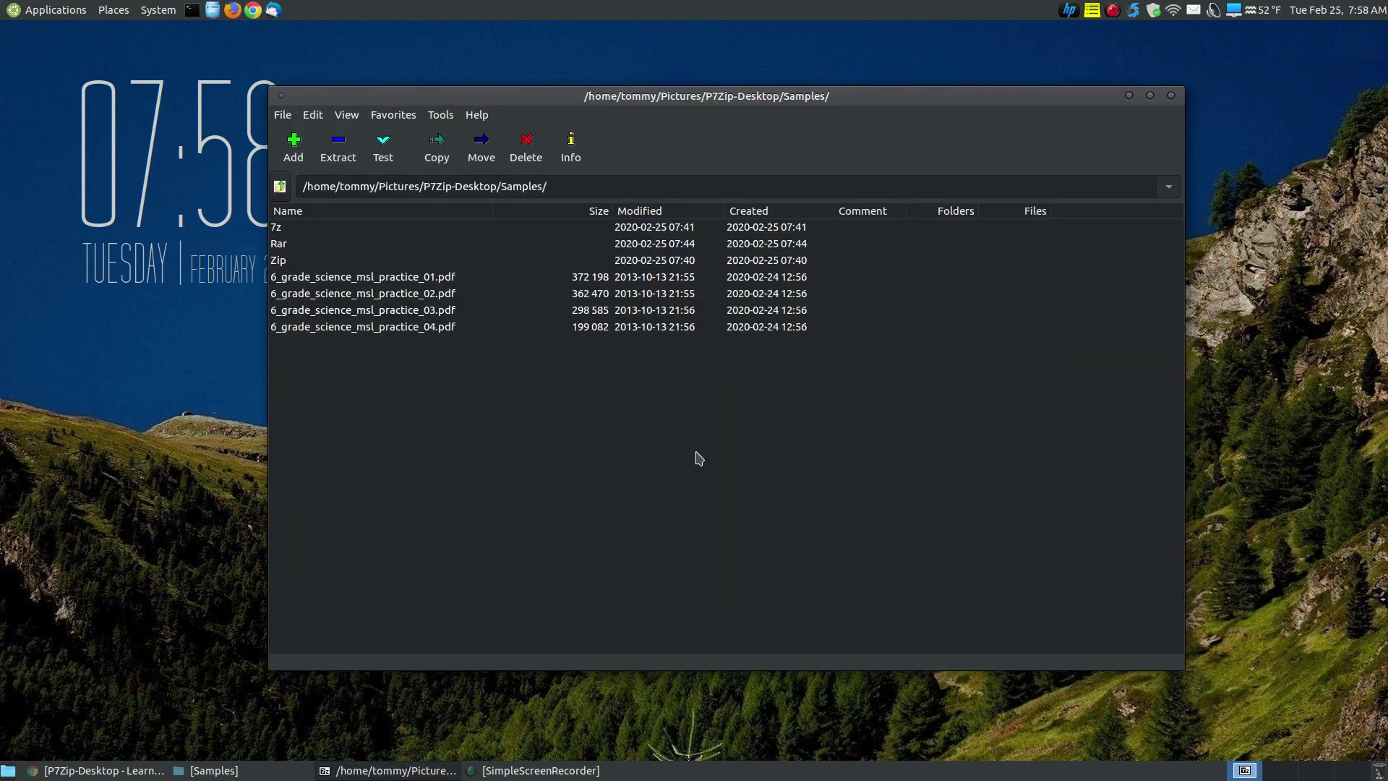
drag(651, 97, 853, 99)
click(683, 117)
click(712, 156)
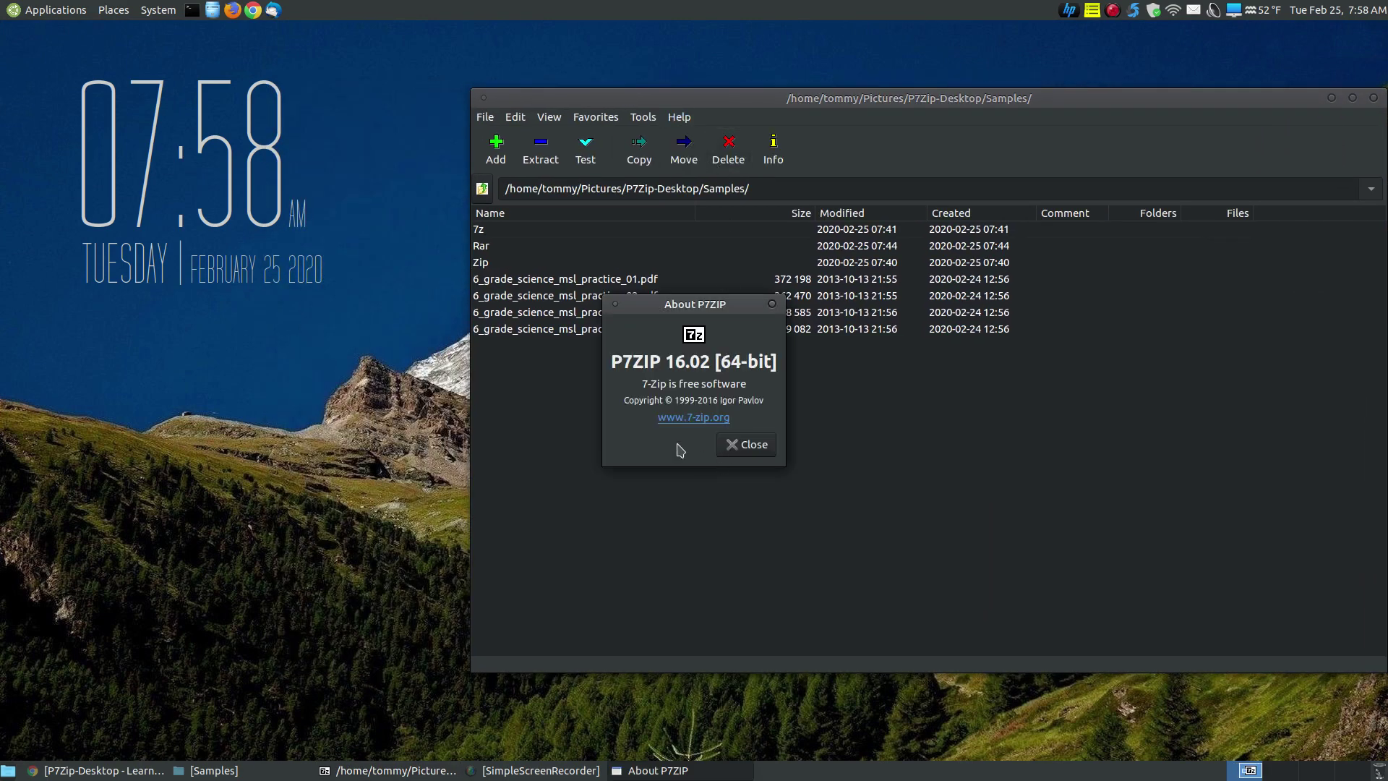
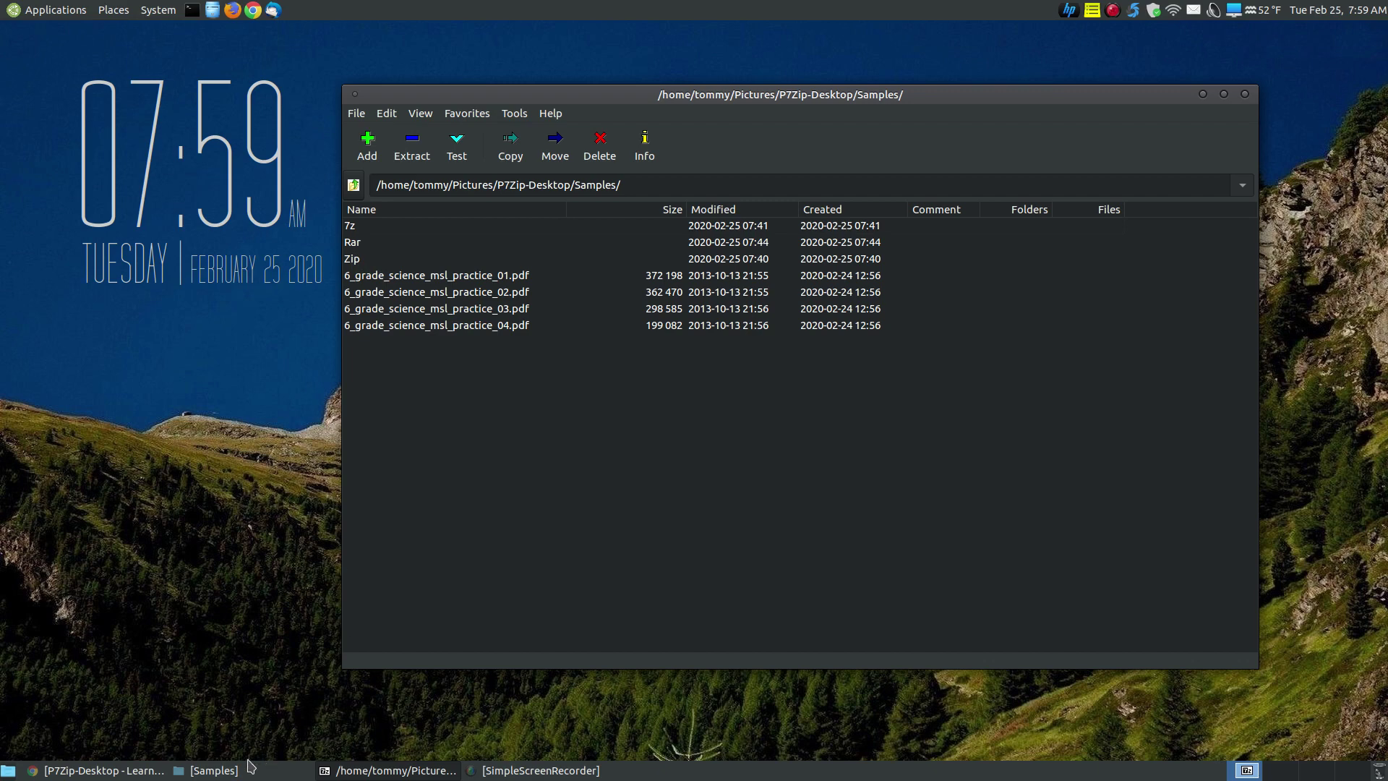
Step: Bring up the Samples folder in the file manager, unmaximise its window and move the P7Zip window clear of its folders
click(249, 764)
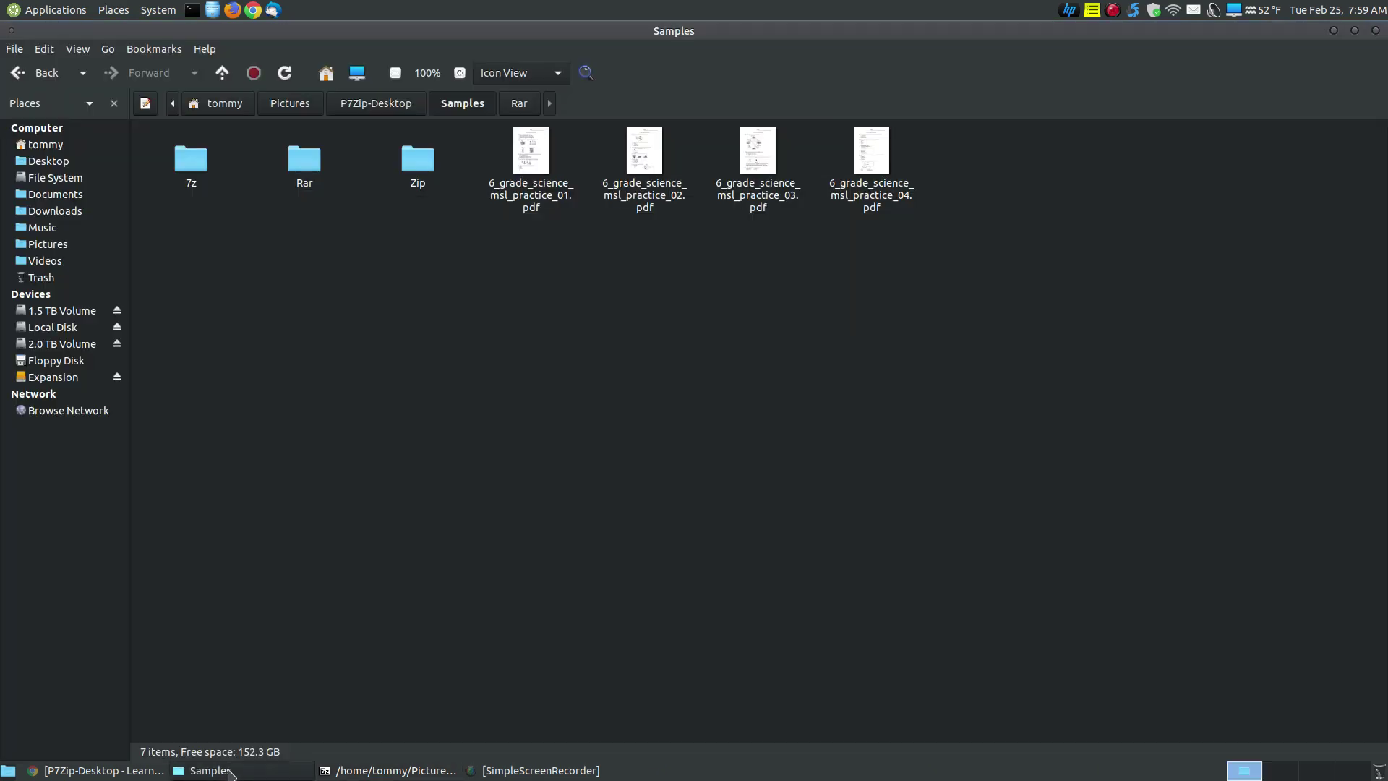
click(1355, 30)
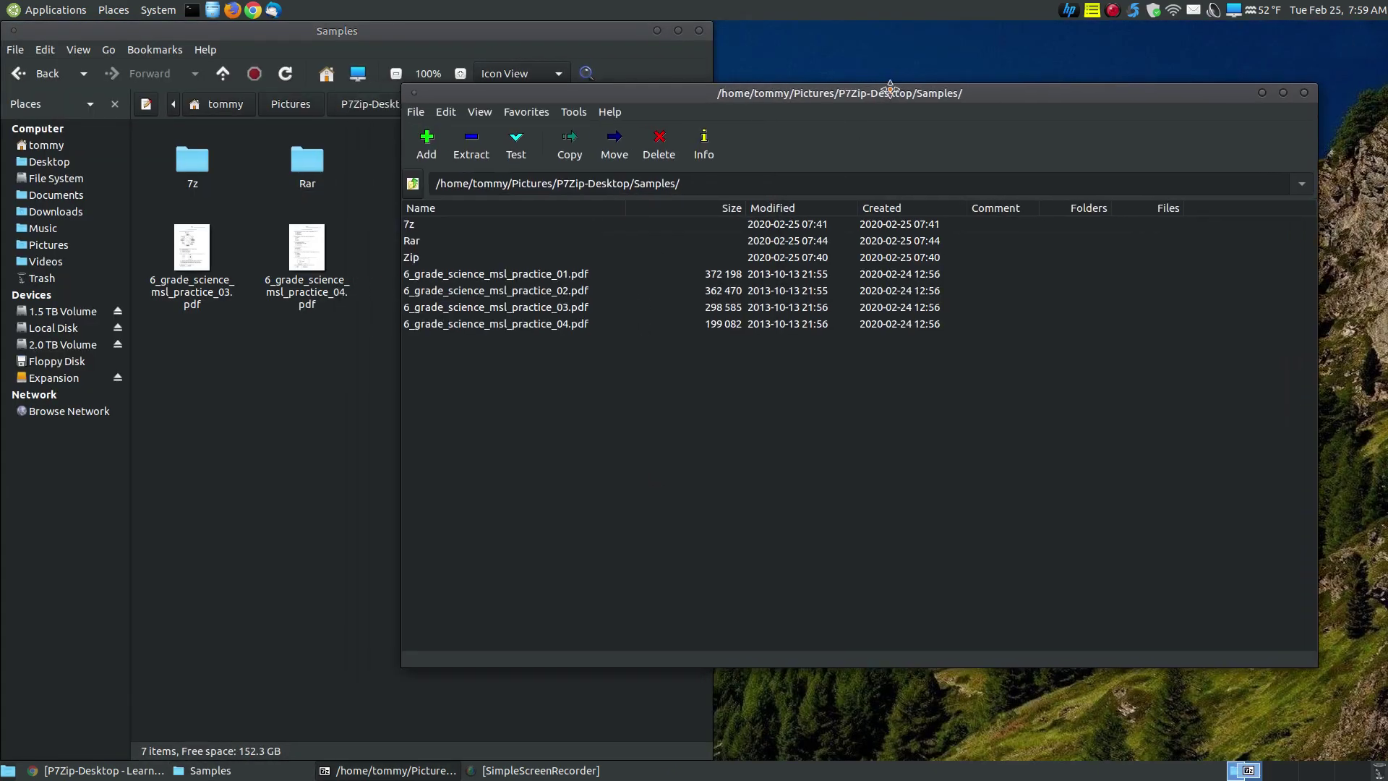
drag(888, 98, 982, 213)
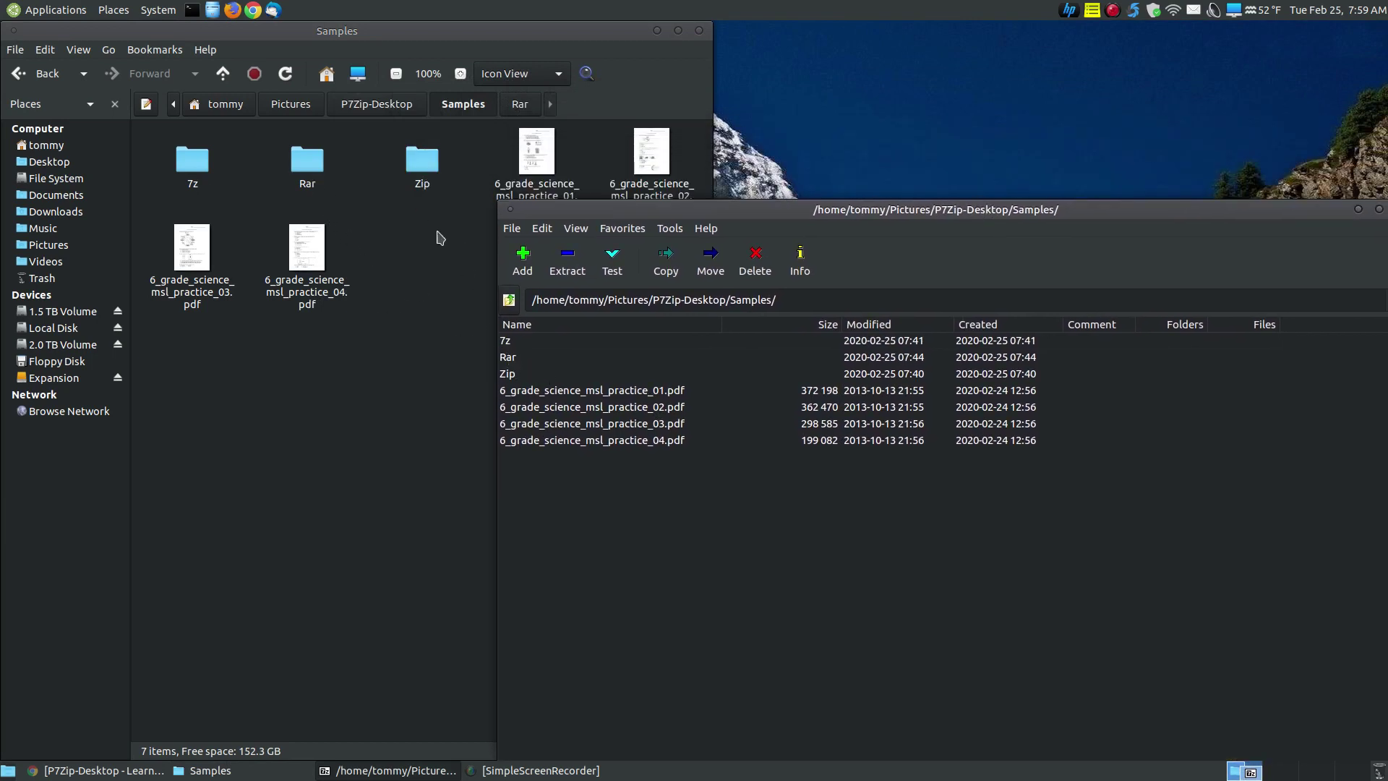
Step: Inspect the contents of the Rar, Zip and 7z folders in the file manager, returning to Samples after each
double_click(307, 160)
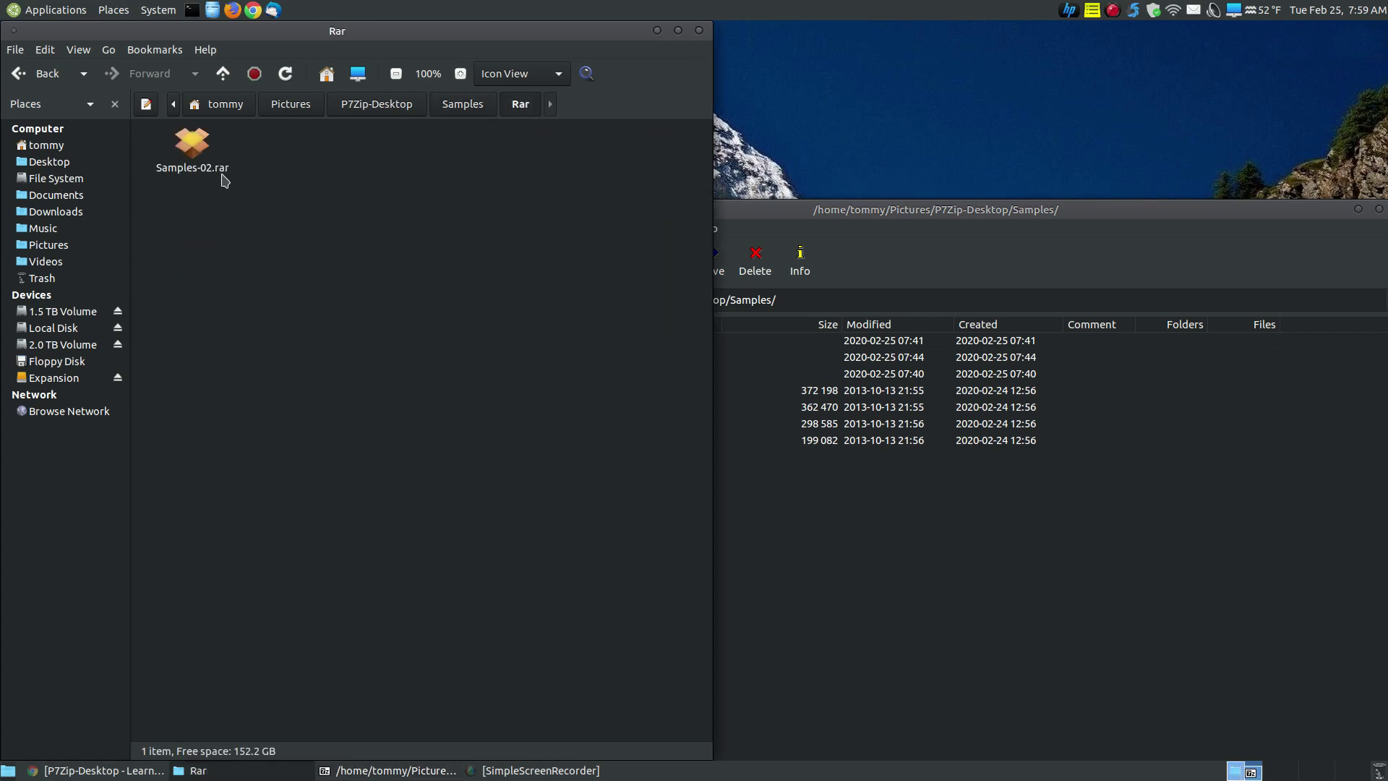
click(466, 106)
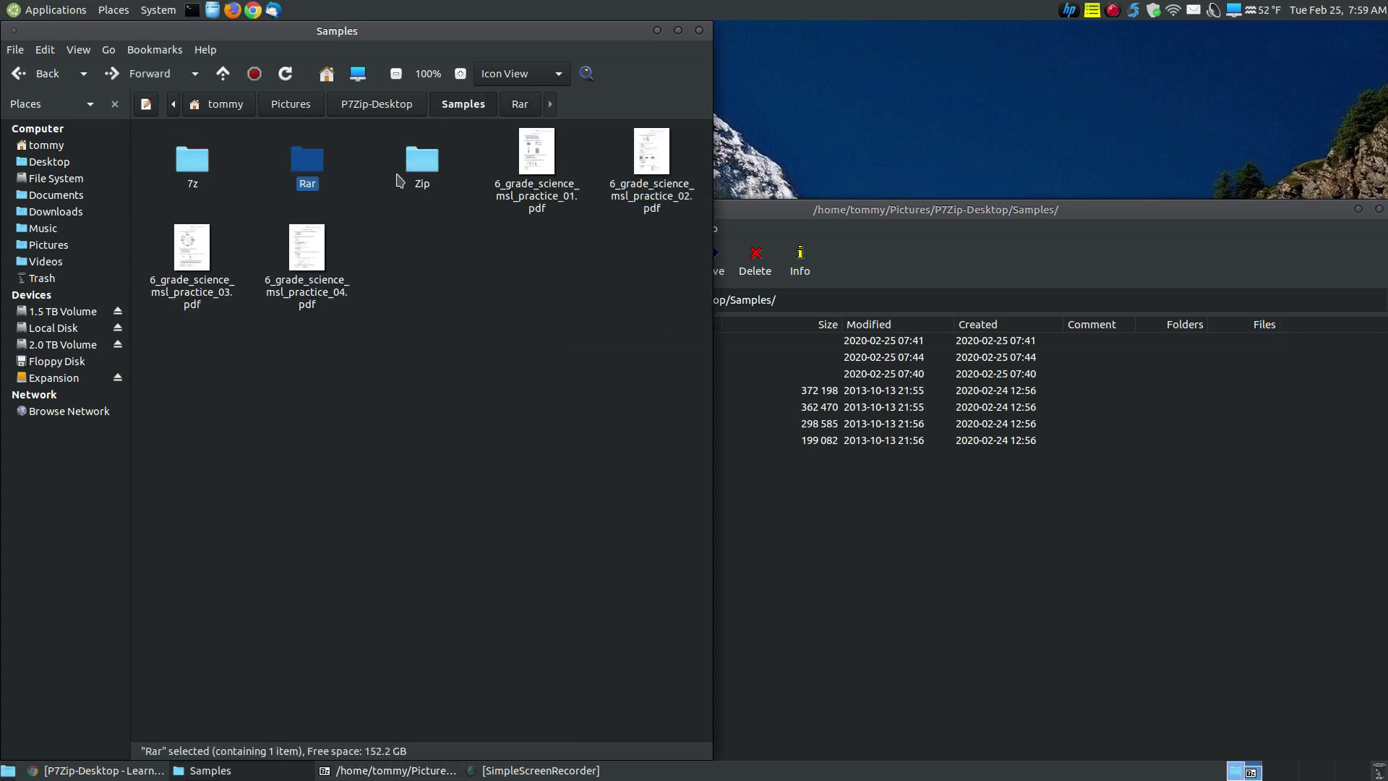
double_click(405, 169)
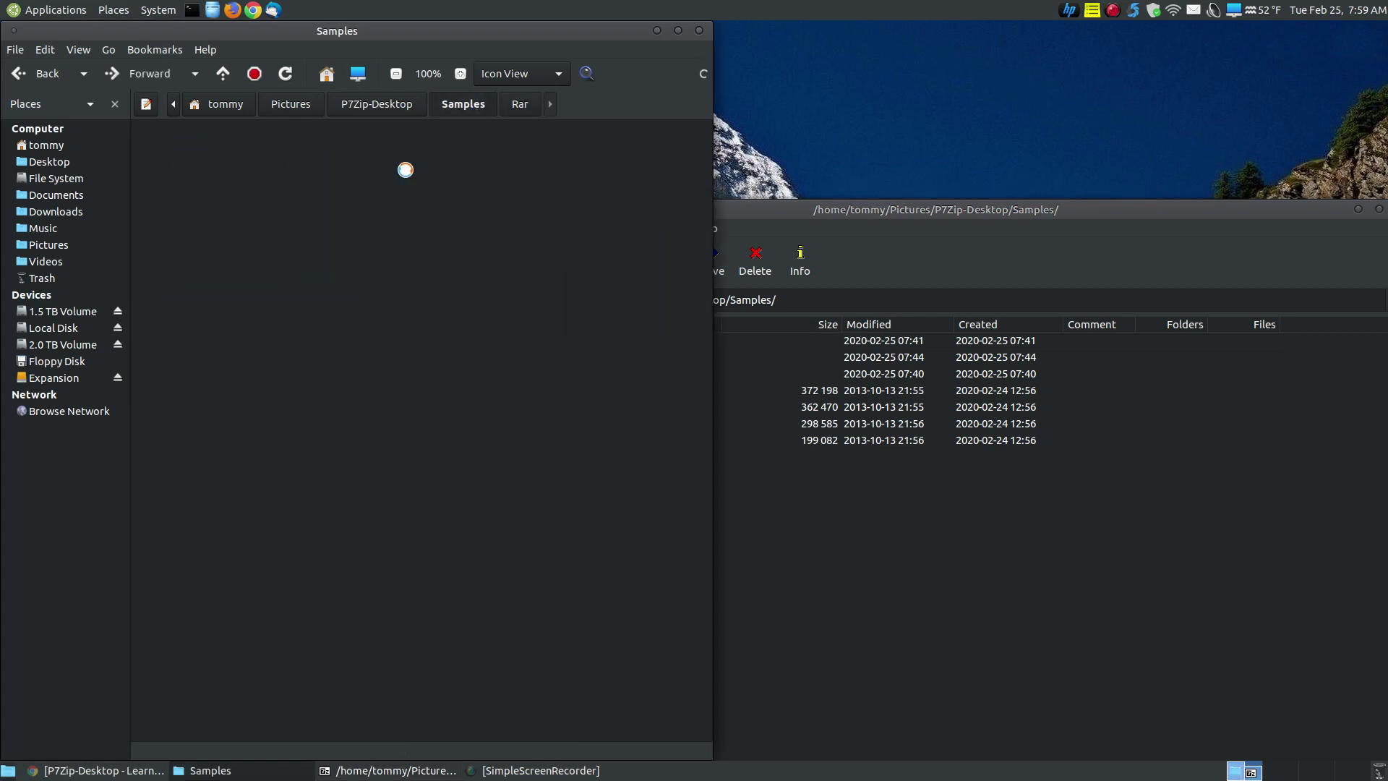
click(452, 109)
double_click(192, 161)
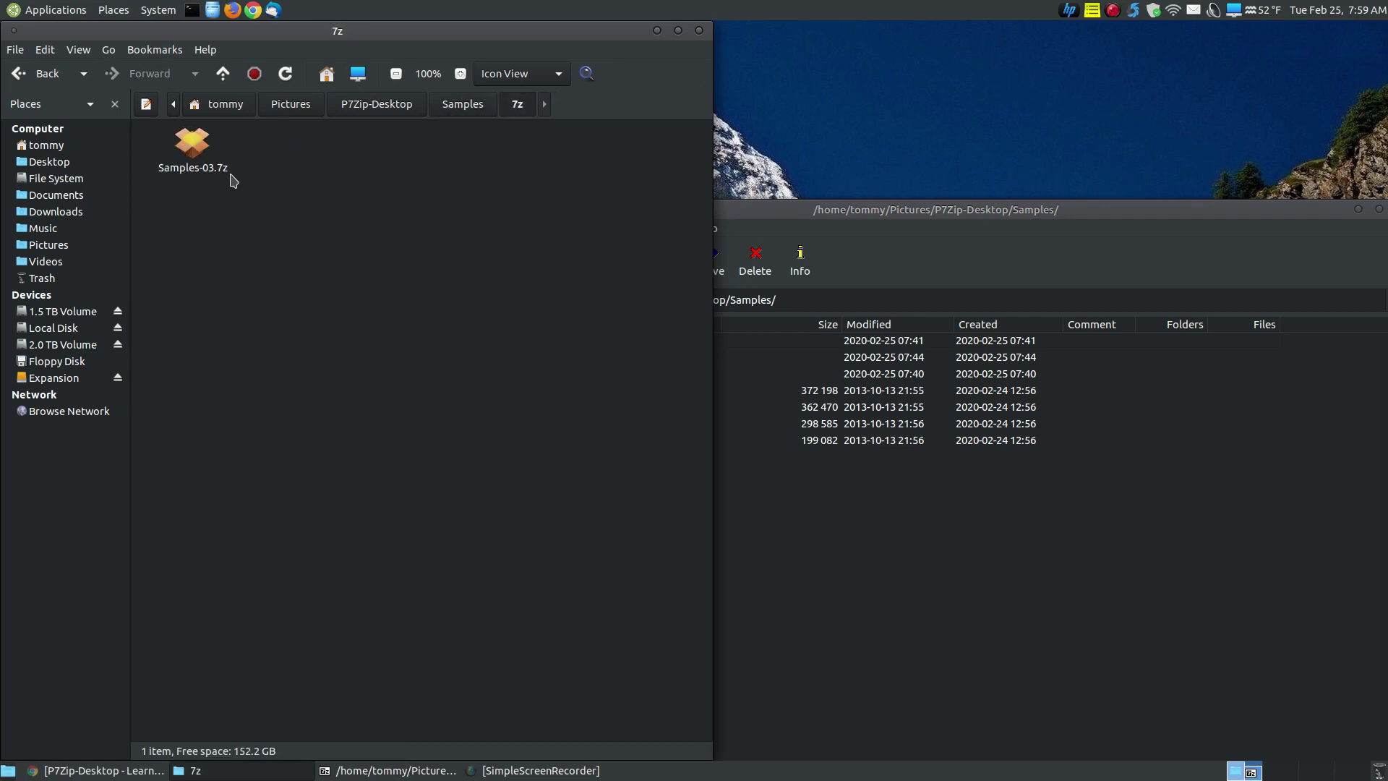
click(451, 108)
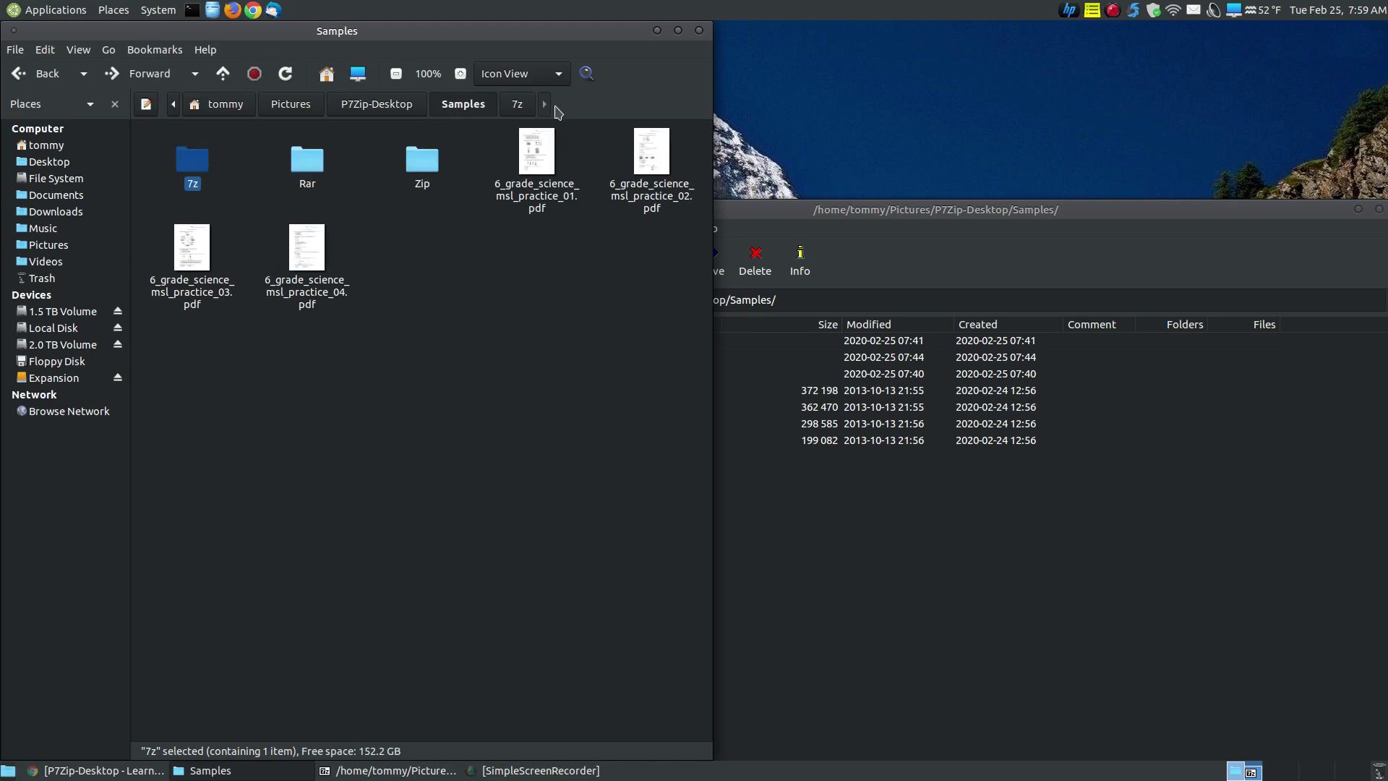
Step: Maximise and minimise the Samples file manager window, and move the P7Zip window back to the middle of the desktop
click(677, 30)
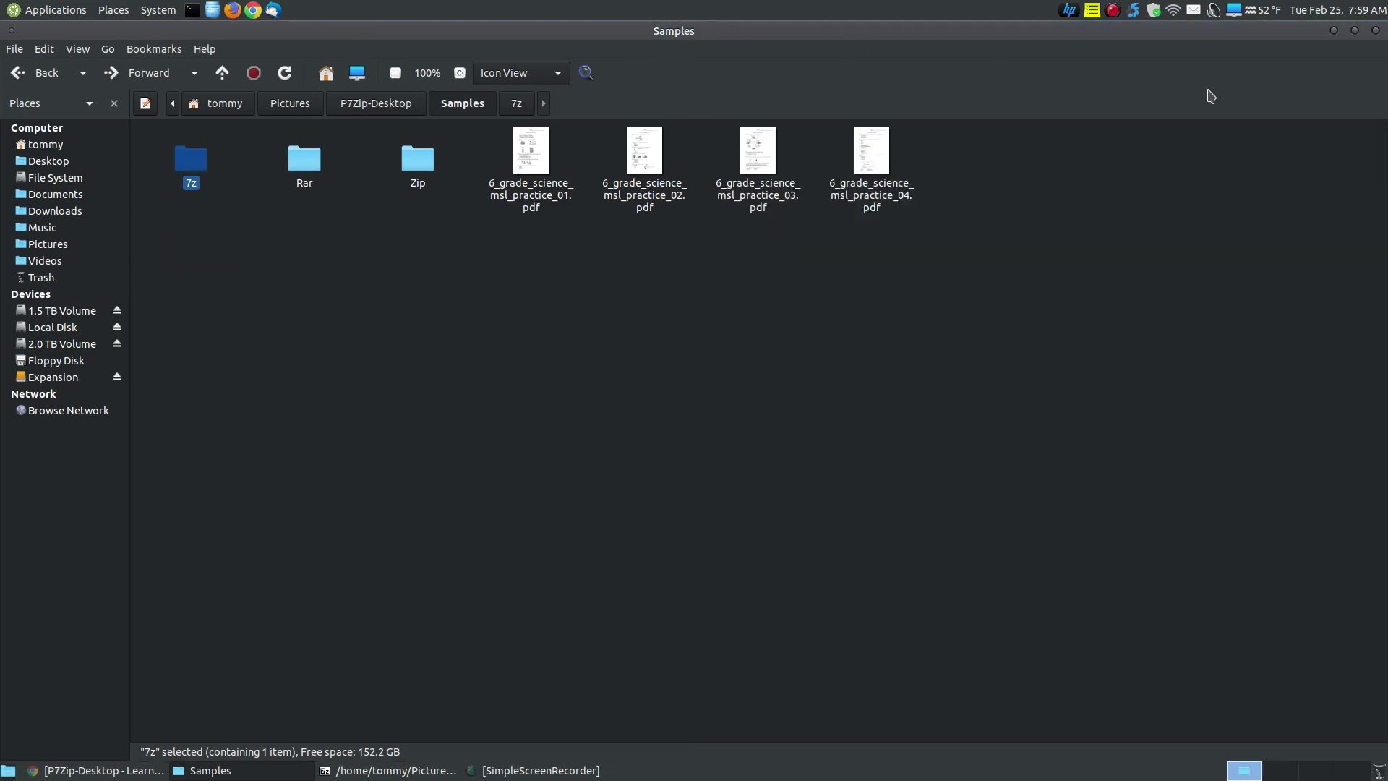
click(1334, 30)
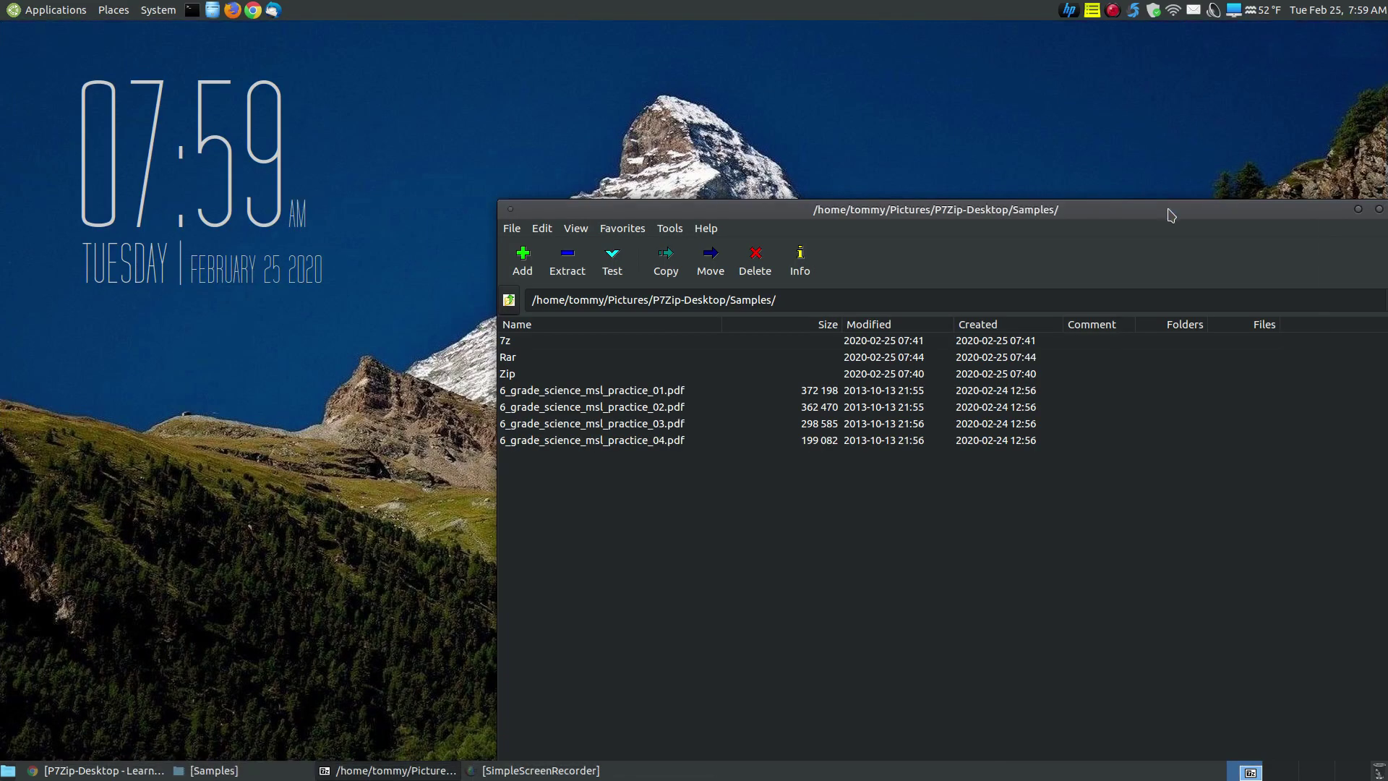
drag(1171, 215, 916, 105)
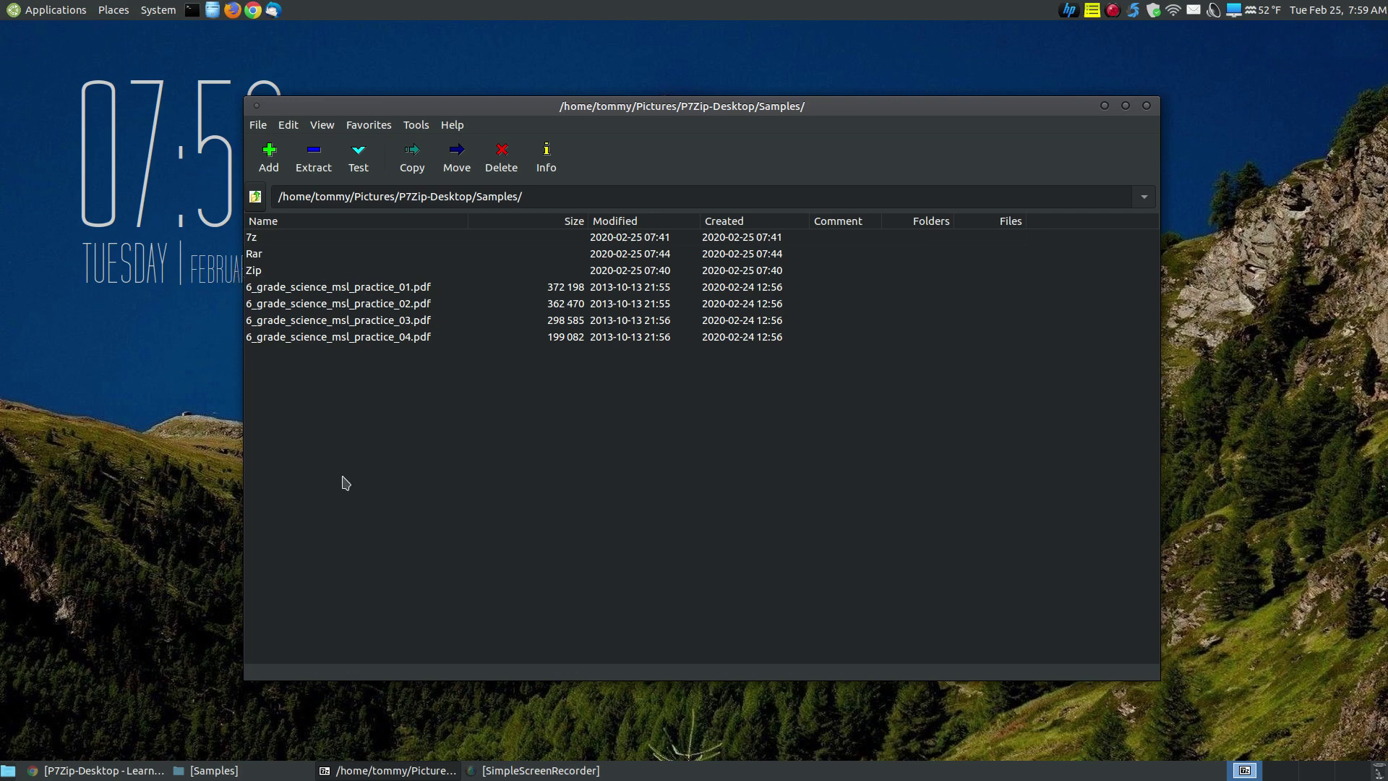
Step: Check the Zip folder's contents in the file manager and minimise its window to return to P7Zip
click(409, 291)
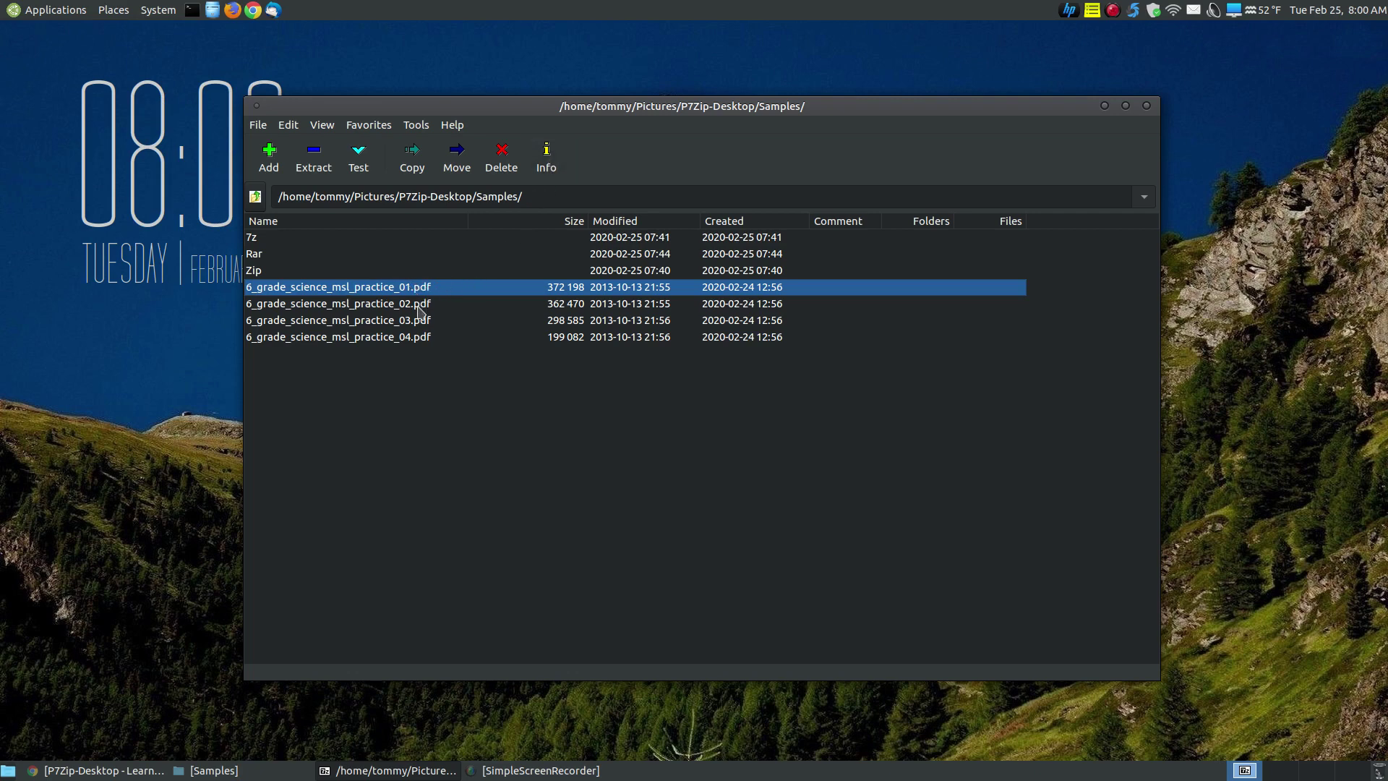
click(210, 770)
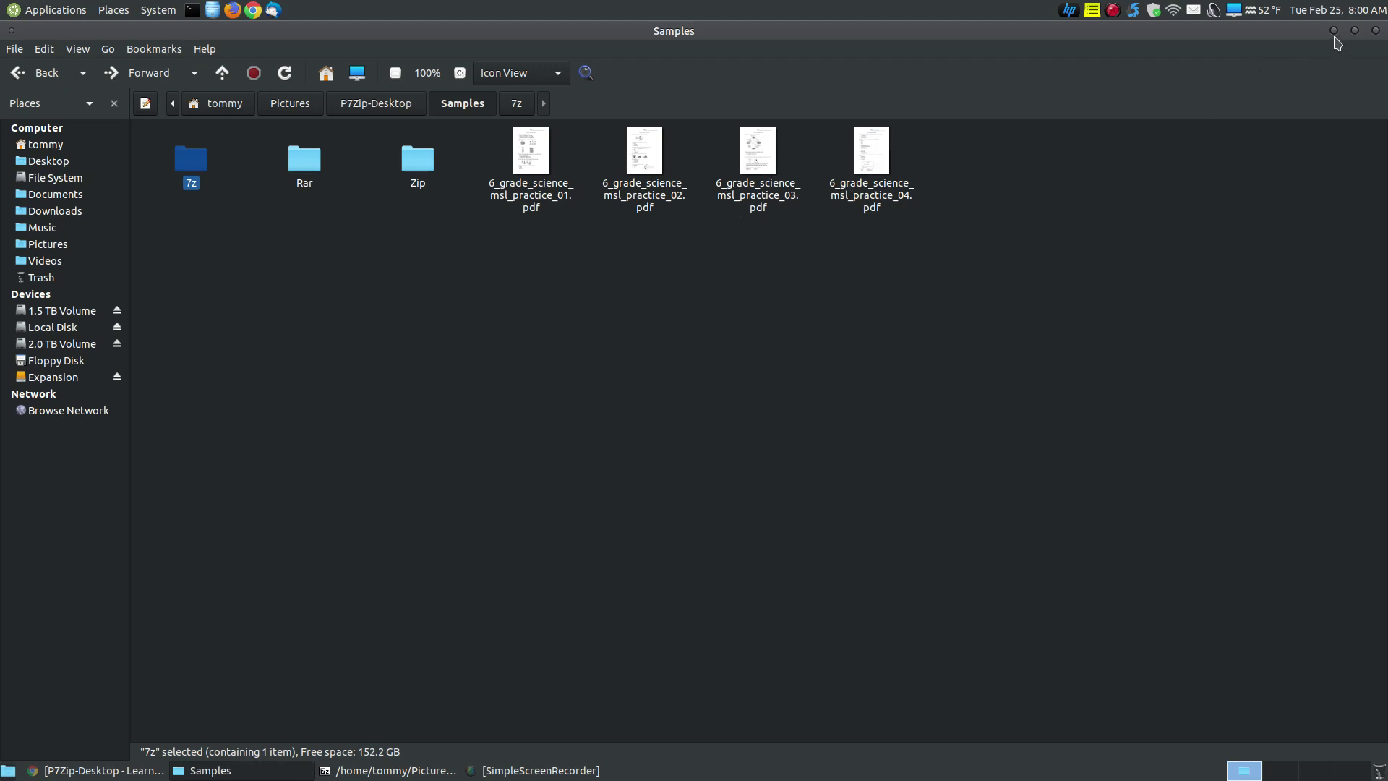
double_click(409, 168)
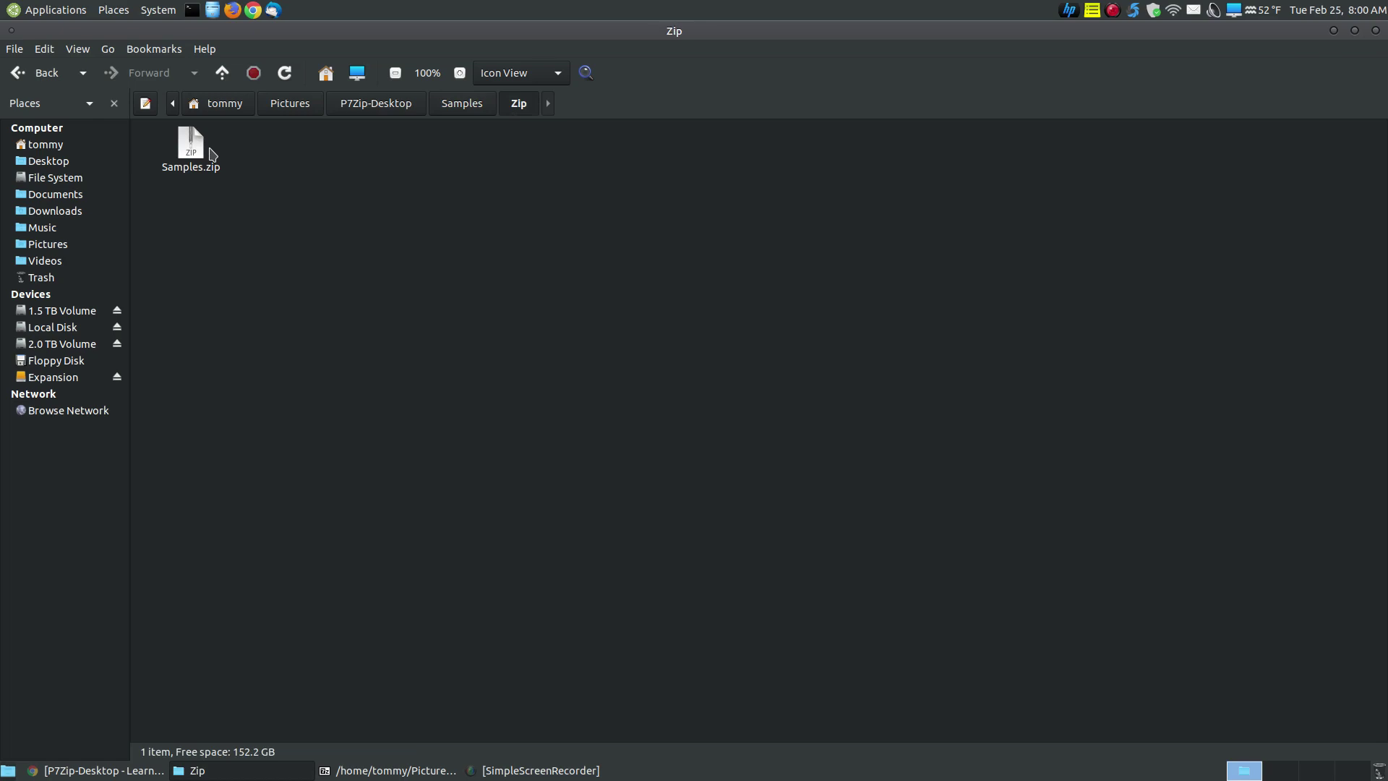
click(1334, 31)
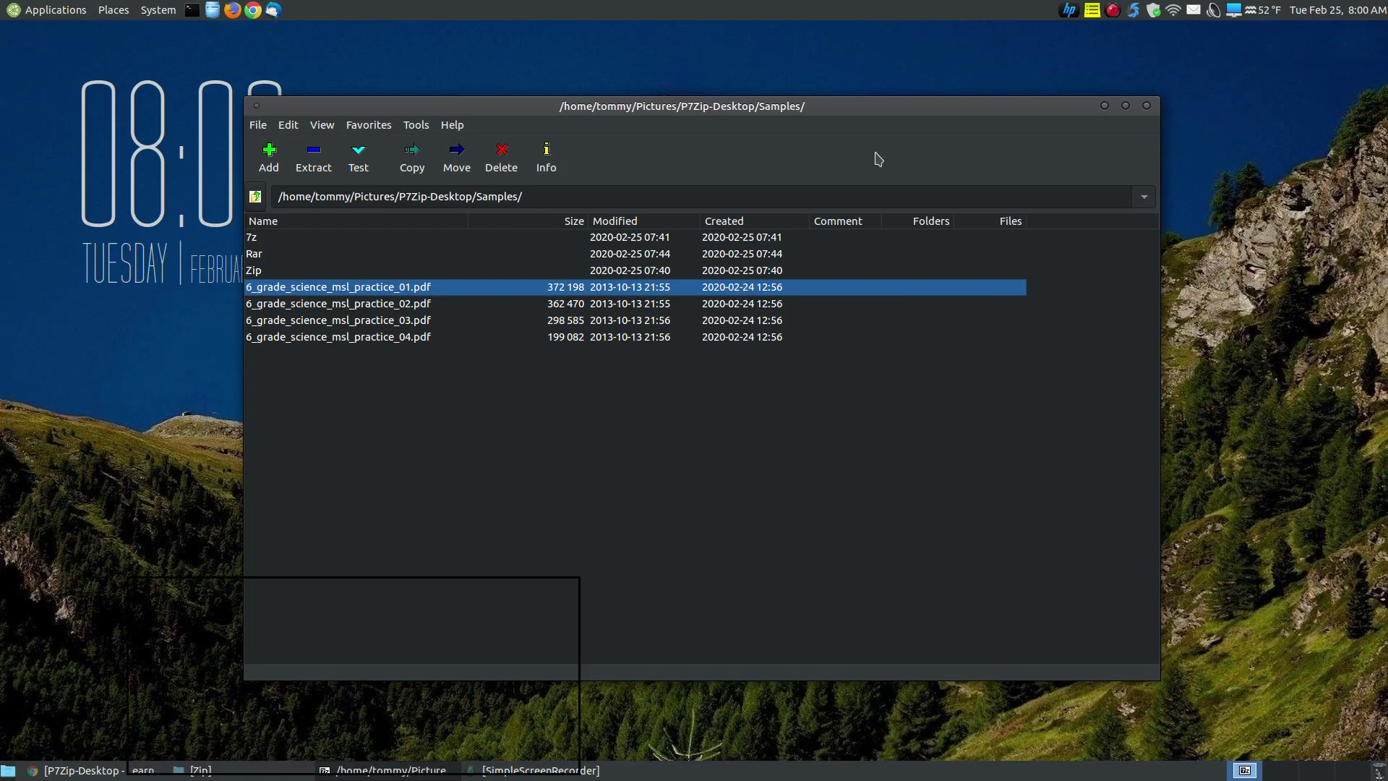
Step: Open the Zip folder in P7Zip and browse into the Samples.zip archive
double_click(255, 270)
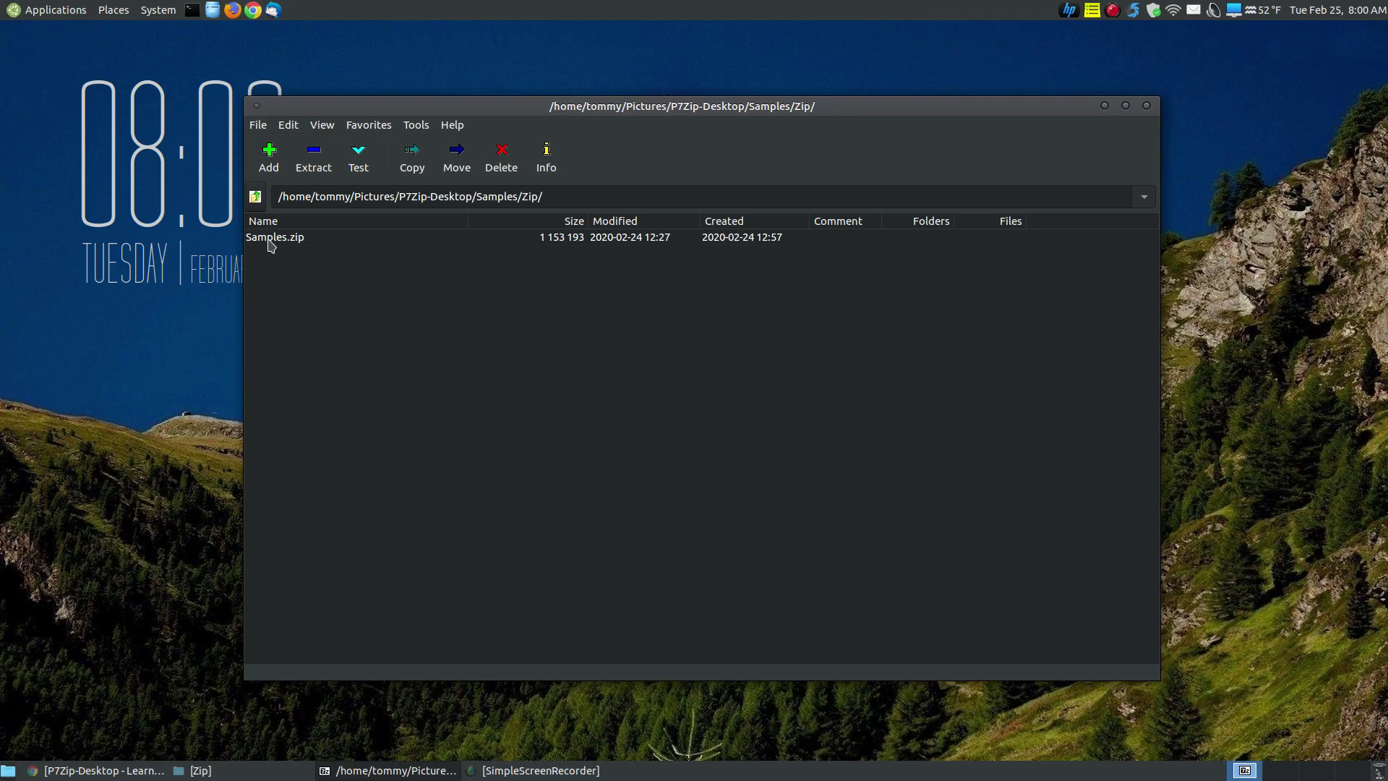
click(269, 245)
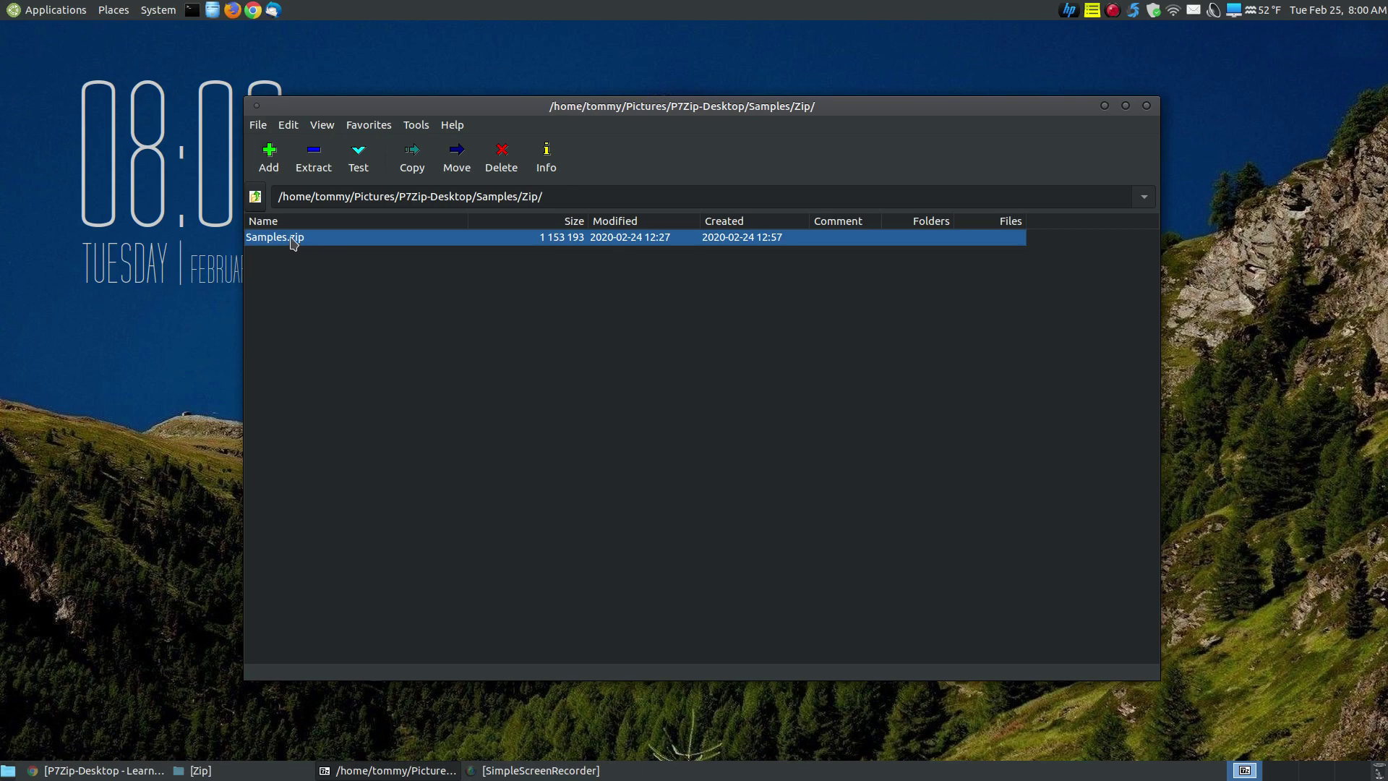
double_click(293, 243)
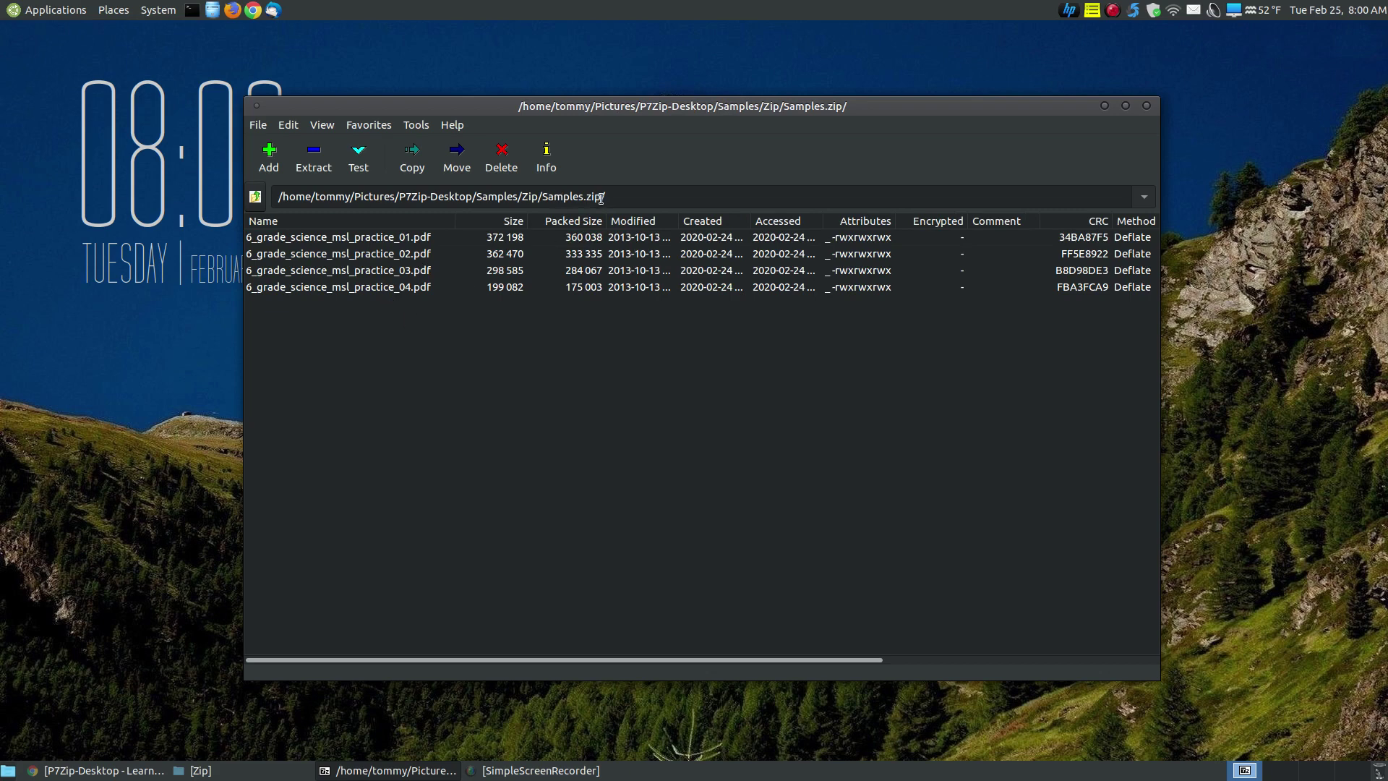
Step: View the properties of 6_grade_science_msl_practice_01.pdf inside Samples.zip and close them
click(353, 242)
click(547, 178)
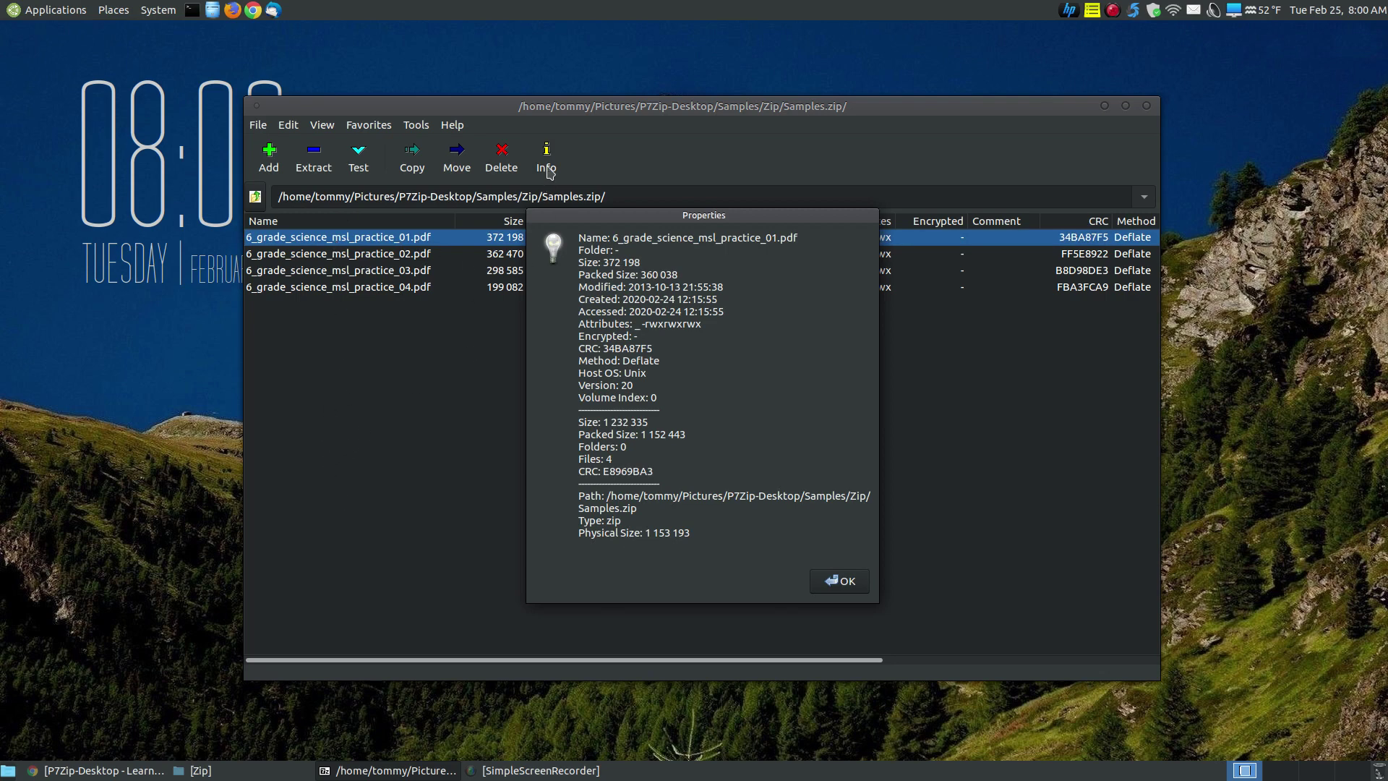
drag(615, 216, 615, 239)
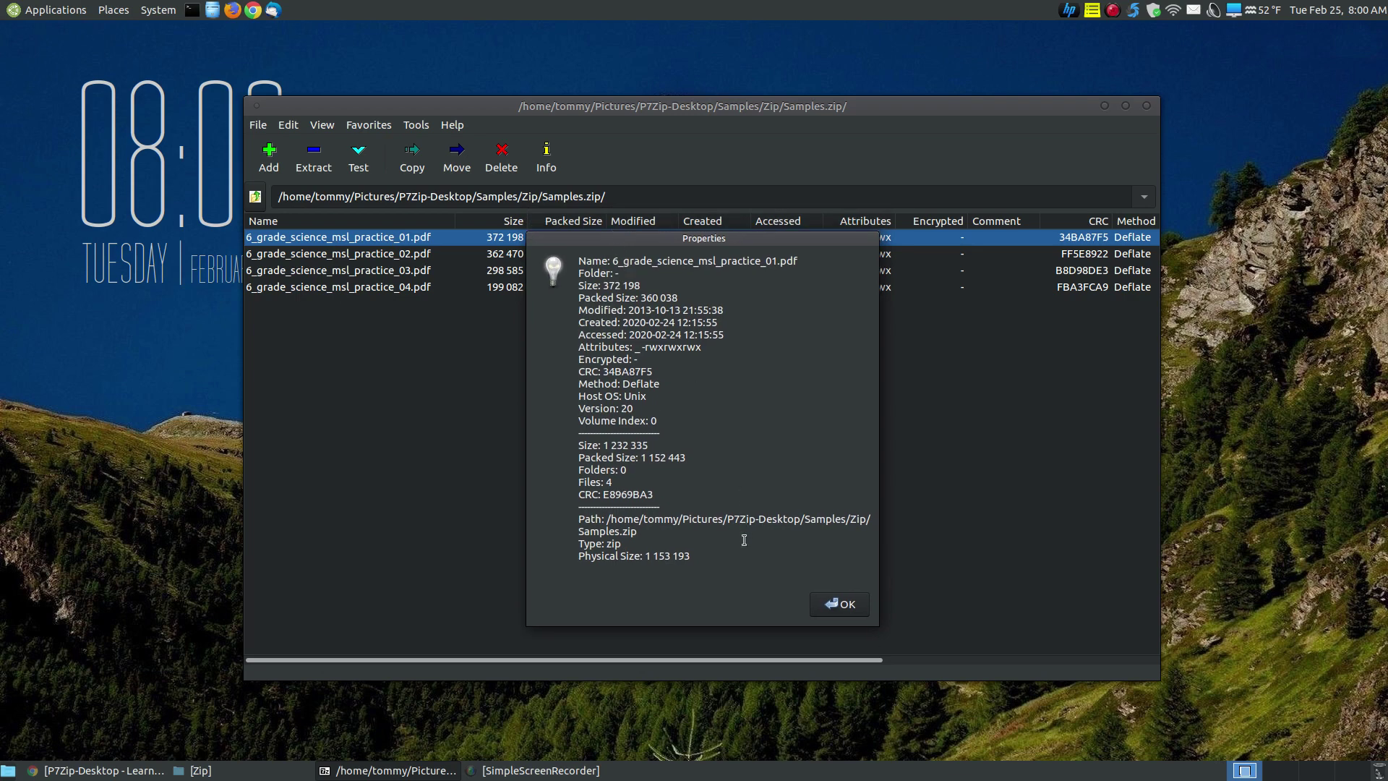
click(833, 599)
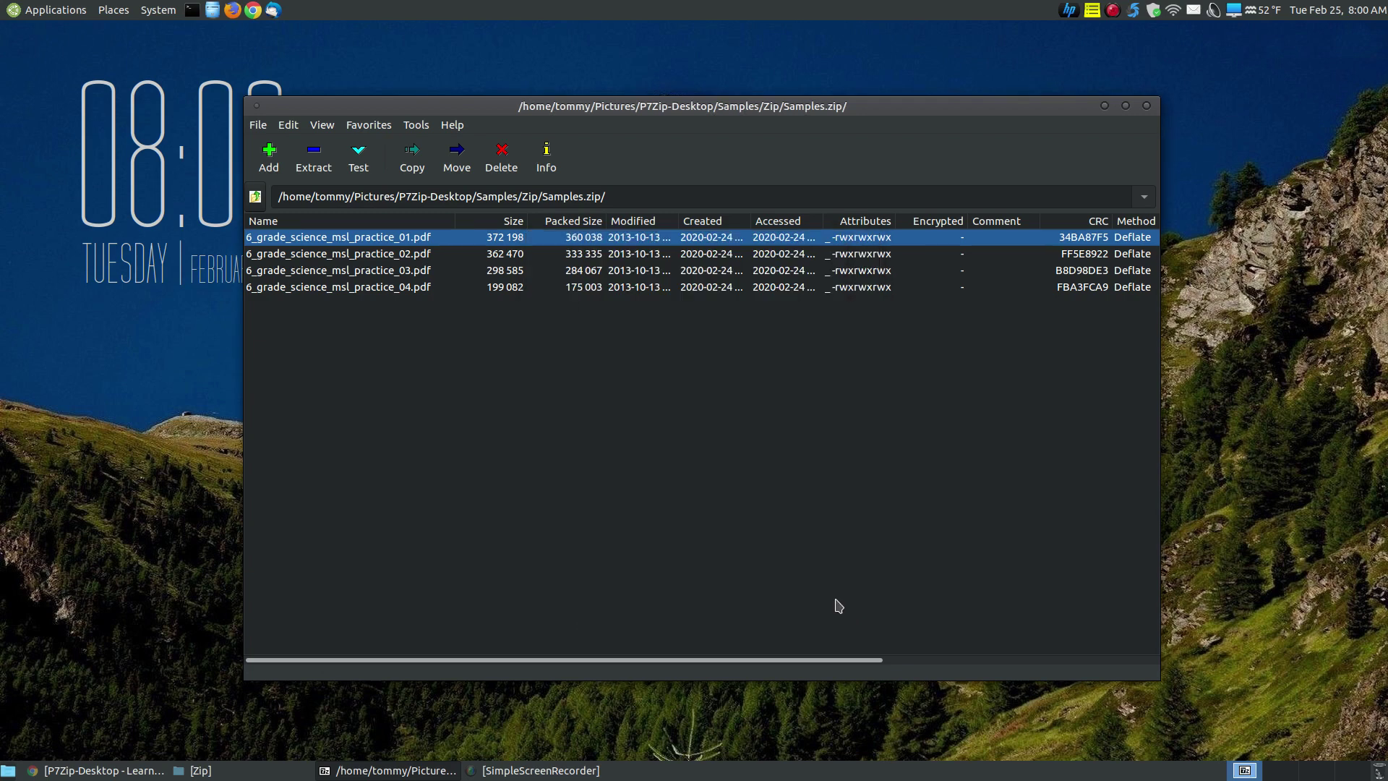
Step: Start adding the four 6_grade_science_msl_practice PDFs in the Samples folder to an archive and reposition the Add to Archive dialog
click(257, 201)
click(257, 200)
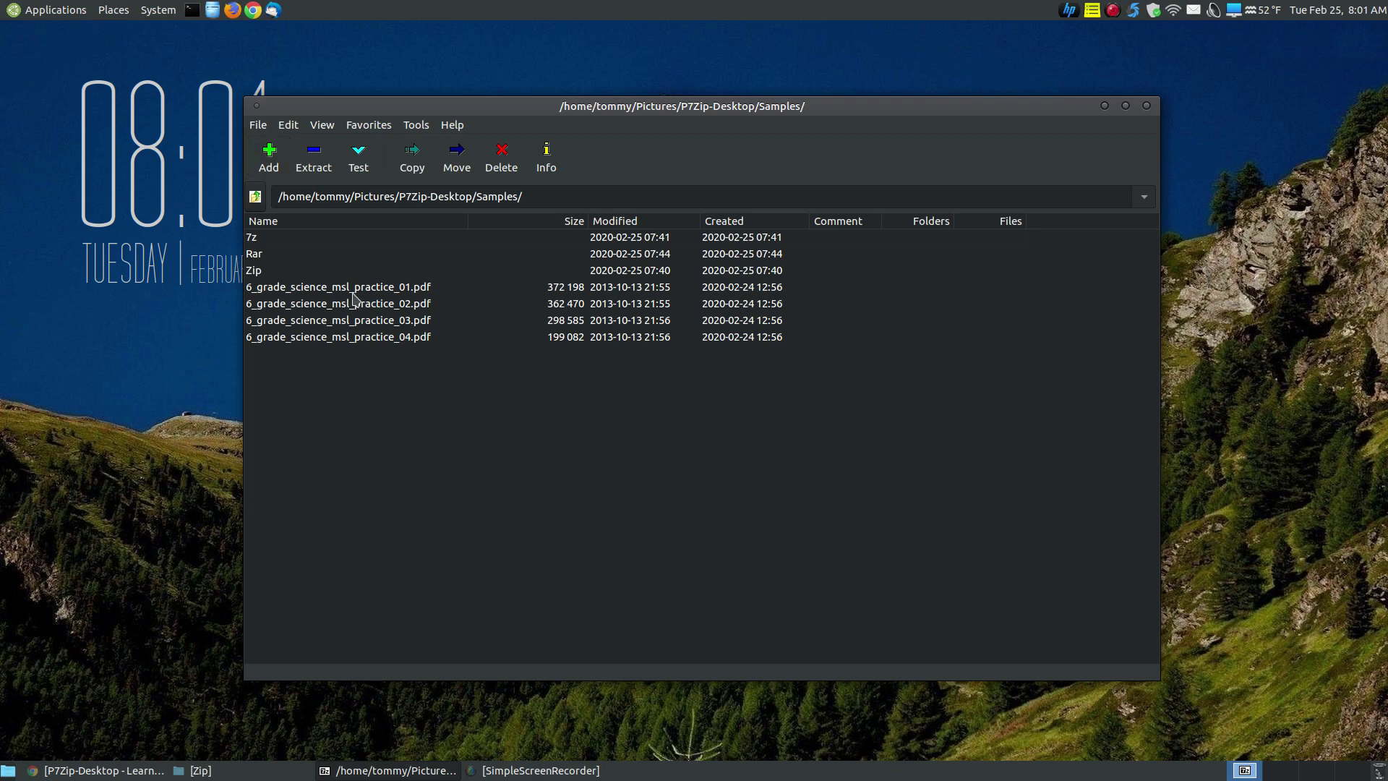
click(425, 290)
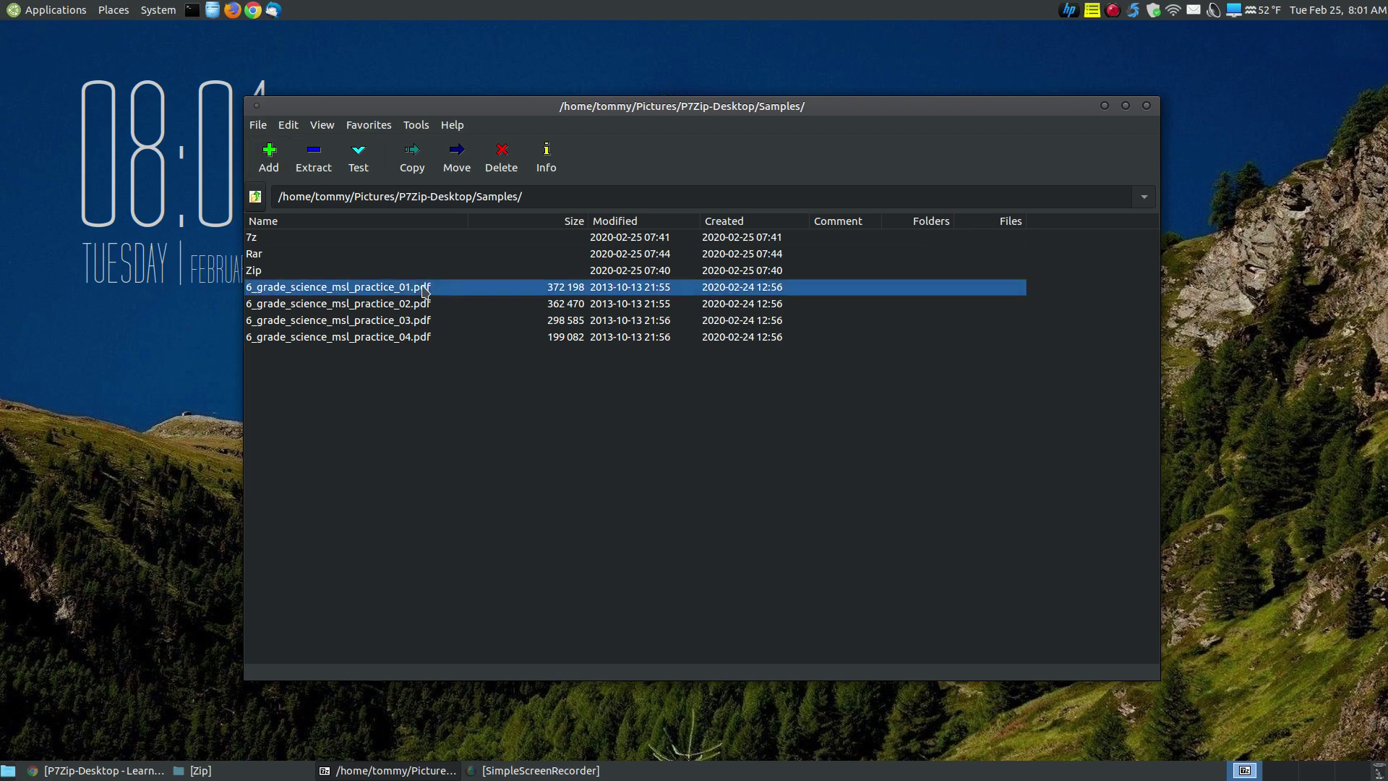
key(shift+Down)
key(shift+Down)
key(shift+Down)
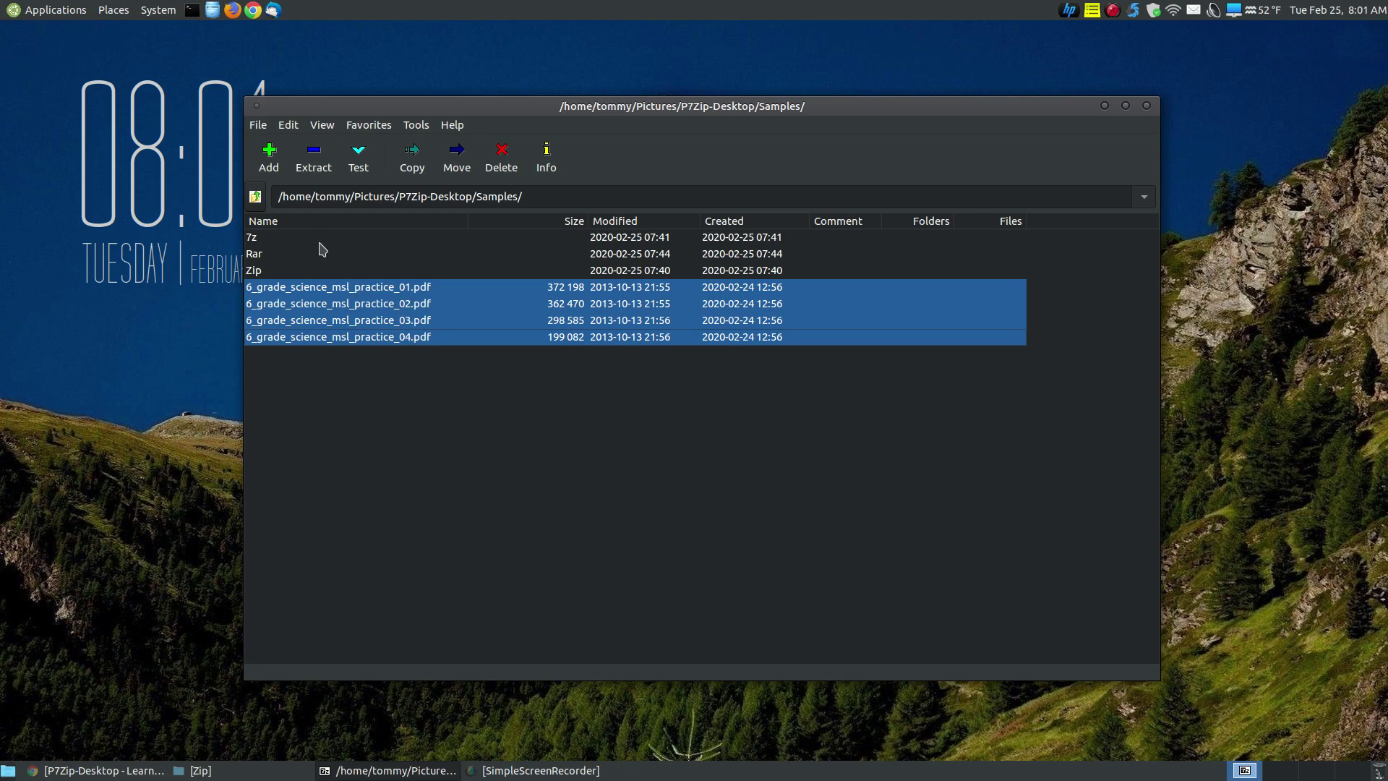
click(275, 171)
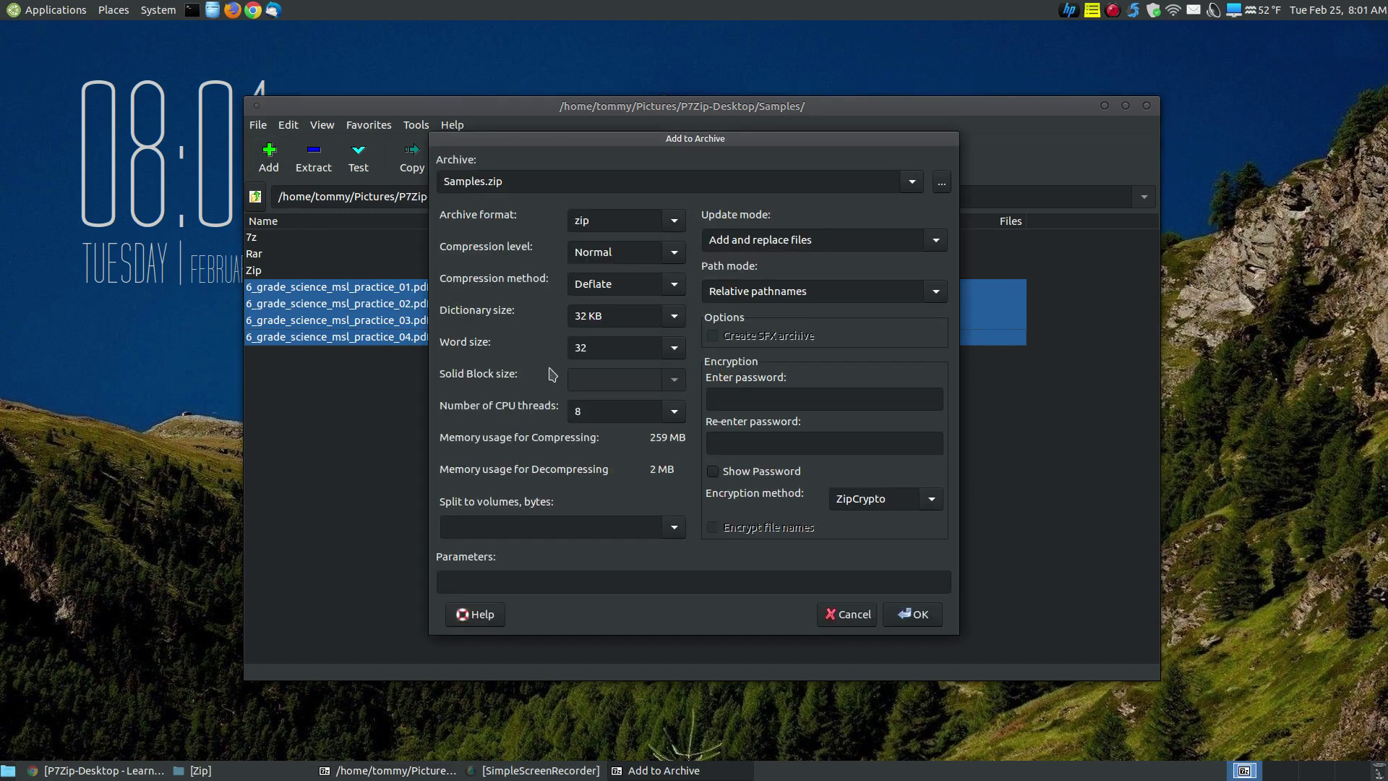
drag(582, 143, 582, 265)
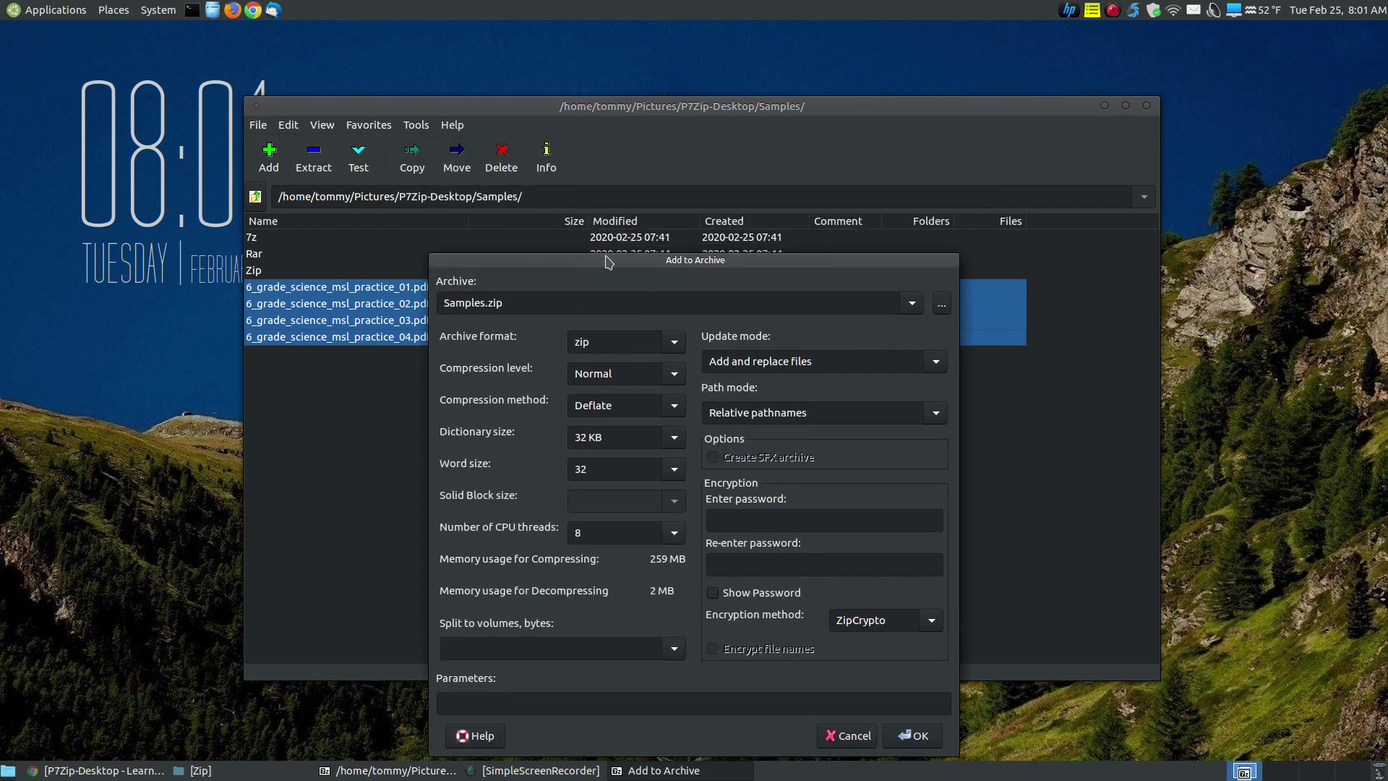
drag(616, 261, 625, 149)
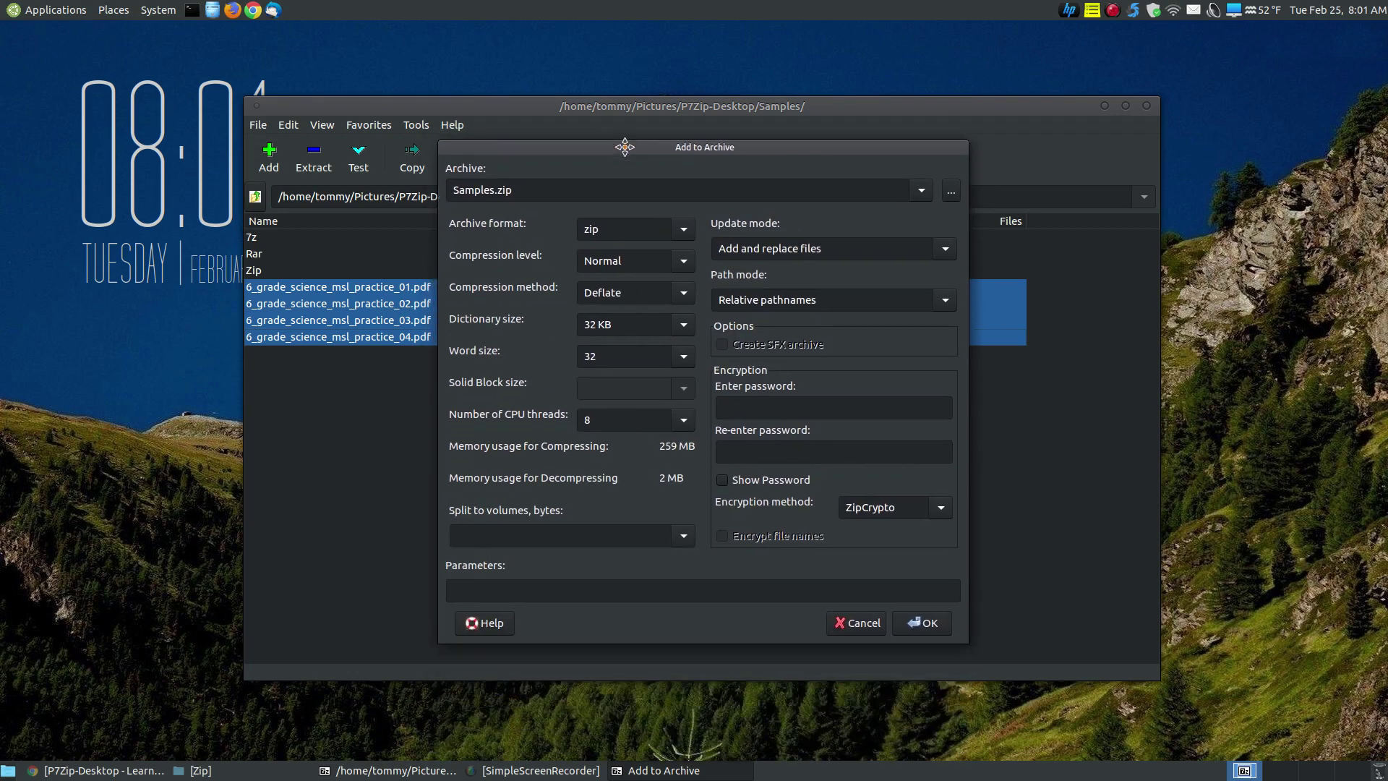
Step: Examine the Samples.zip archive name and the available archive formats, keeping zip as the format
drag(494, 189, 451, 189)
click(465, 189)
click(498, 189)
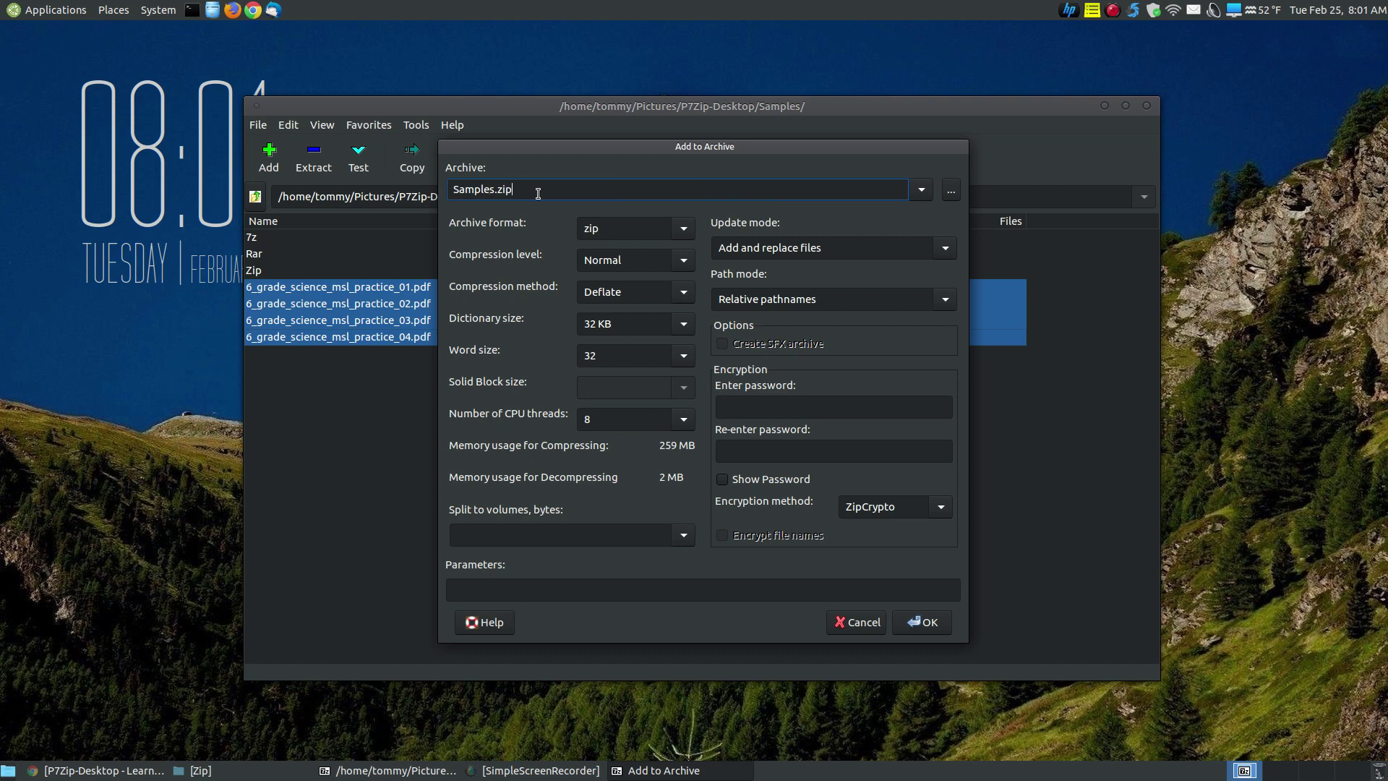
click(683, 230)
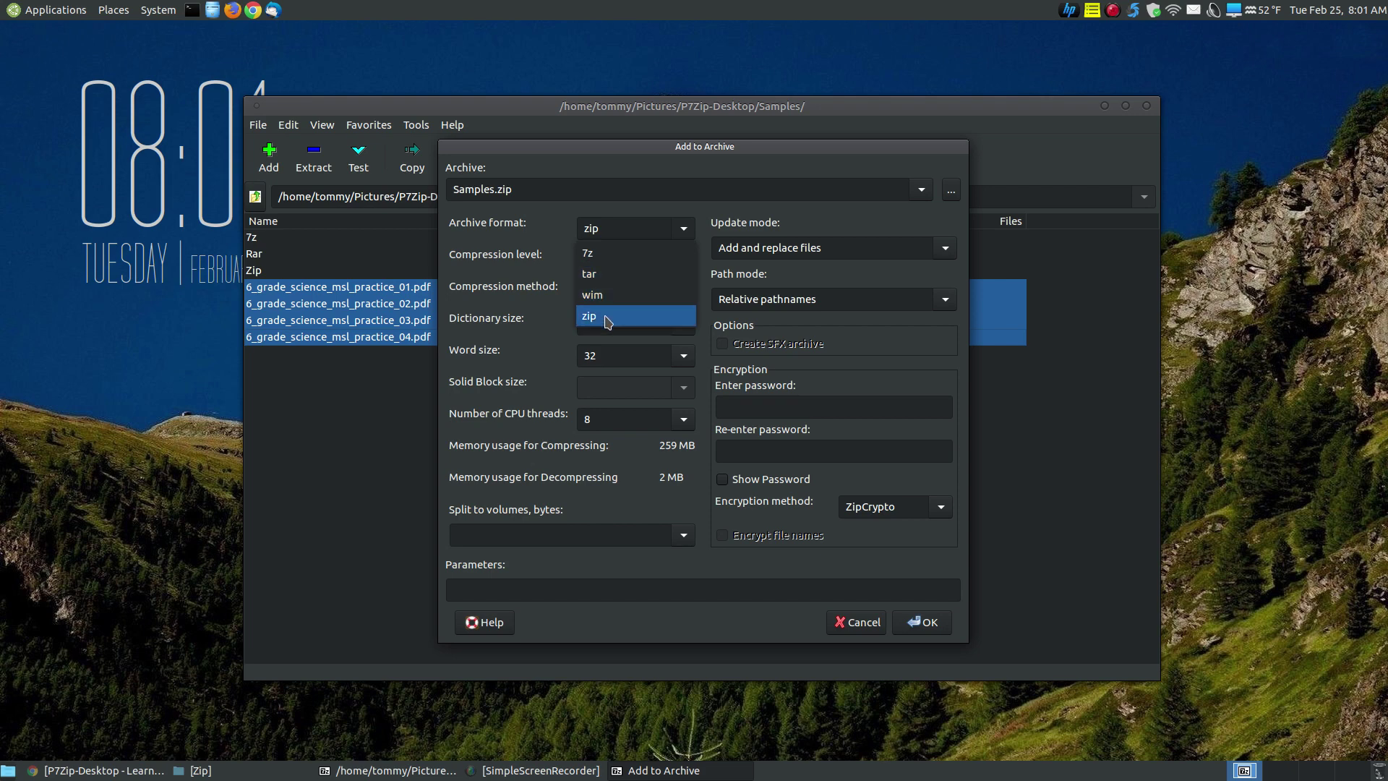
click(702, 230)
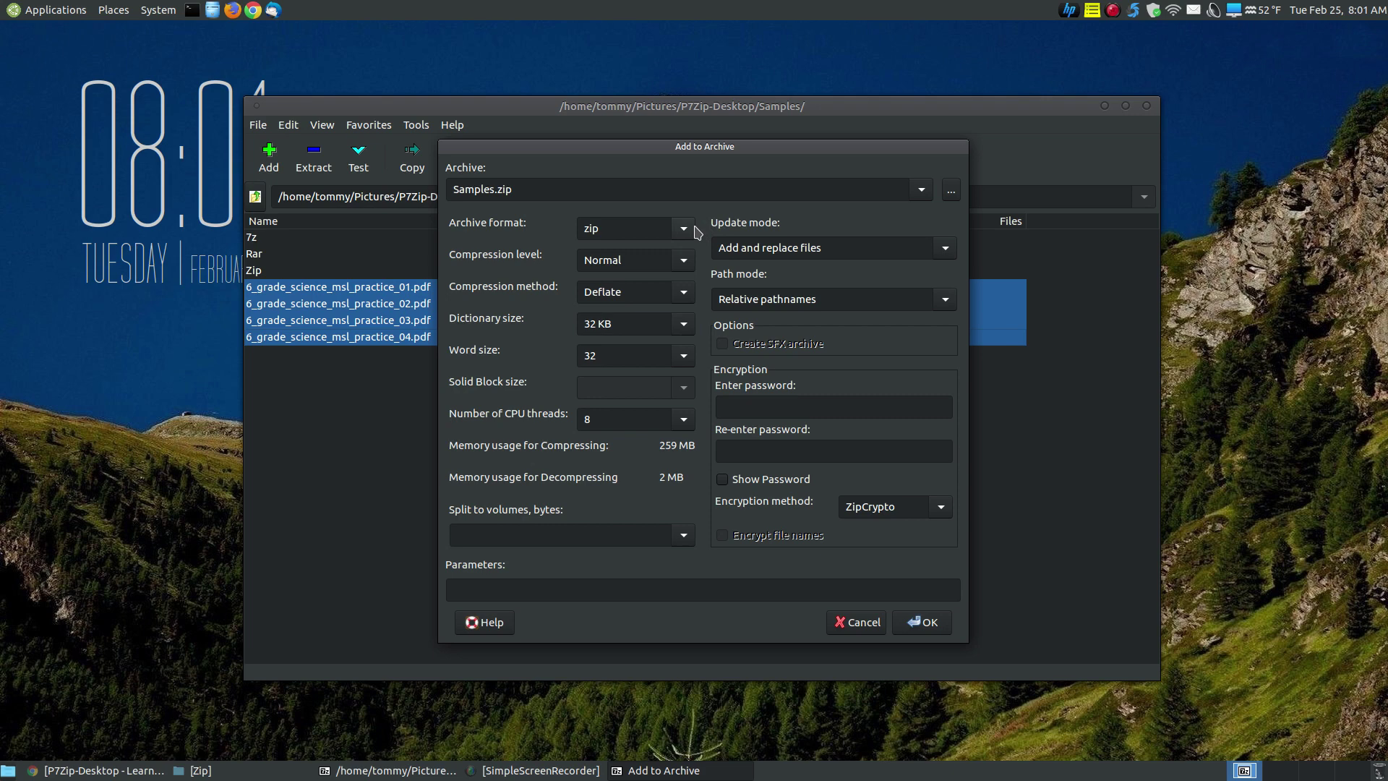
click(694, 230)
click(704, 232)
click(692, 230)
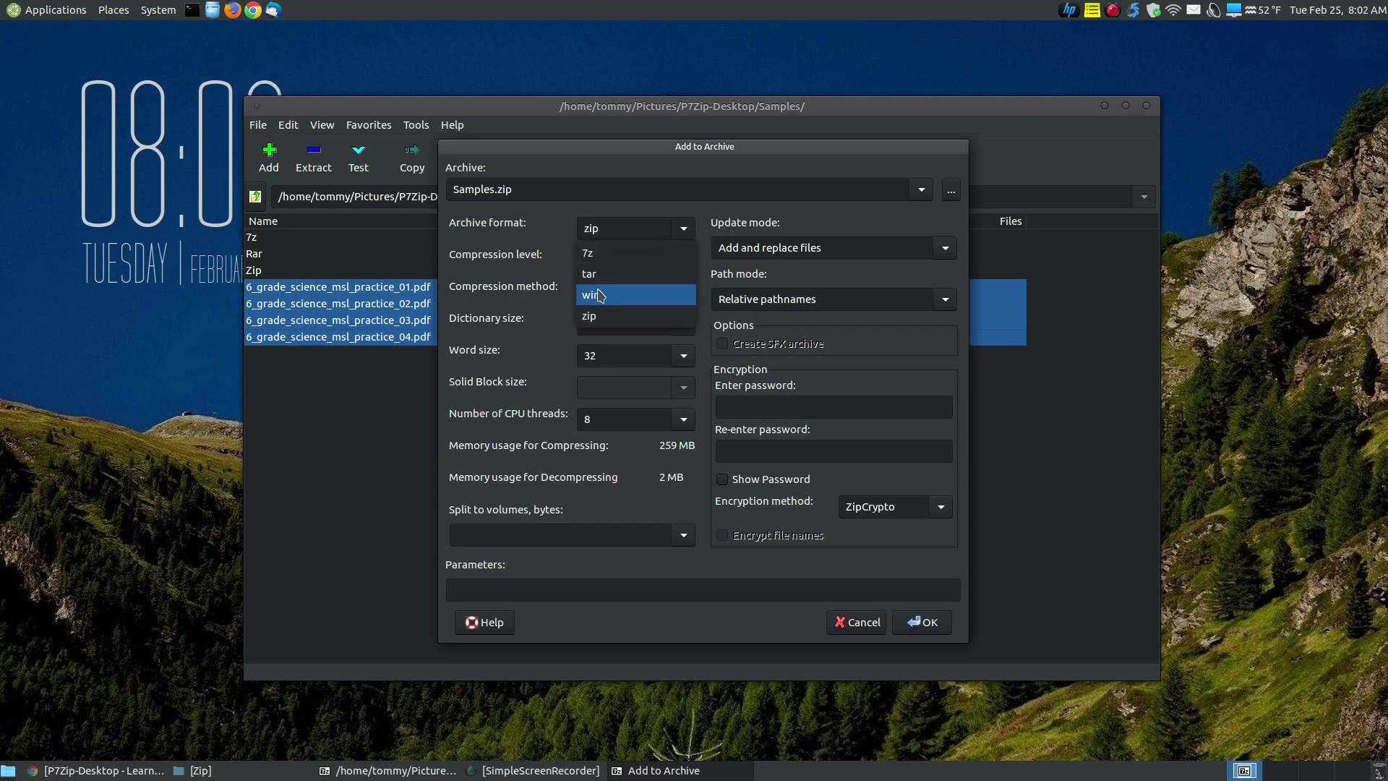
click(706, 215)
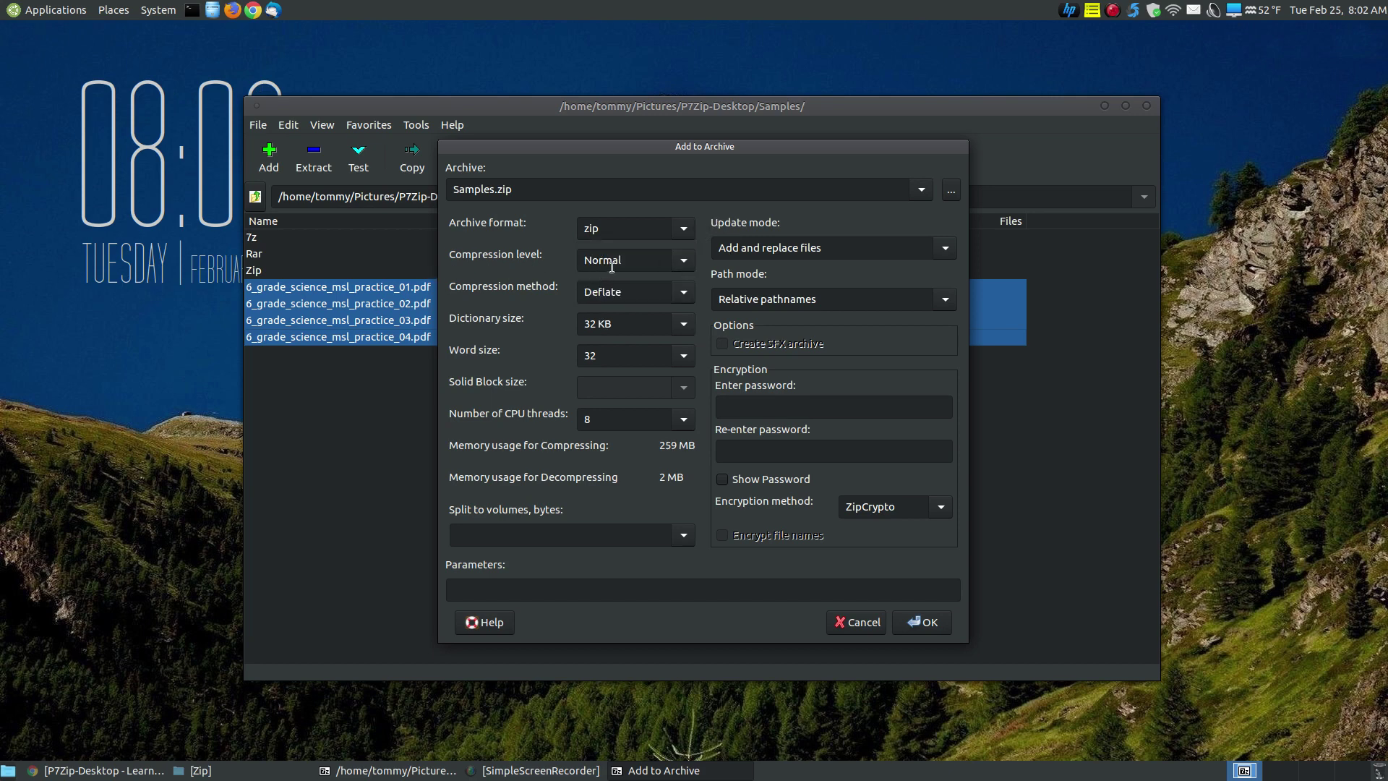
Step: Review the choices for compression level, compression method, dictionary size and volume splitting without changing any of them
click(683, 262)
click(685, 267)
click(683, 302)
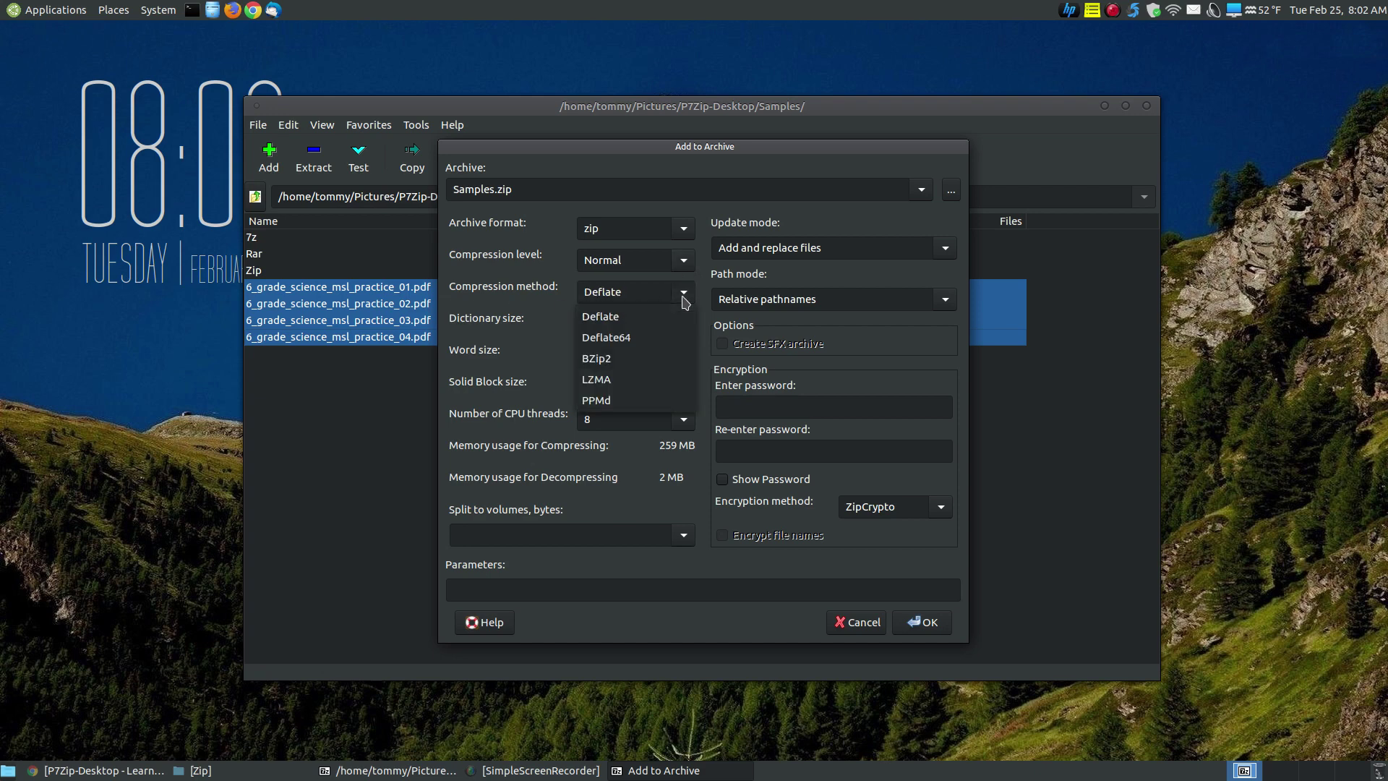
click(685, 302)
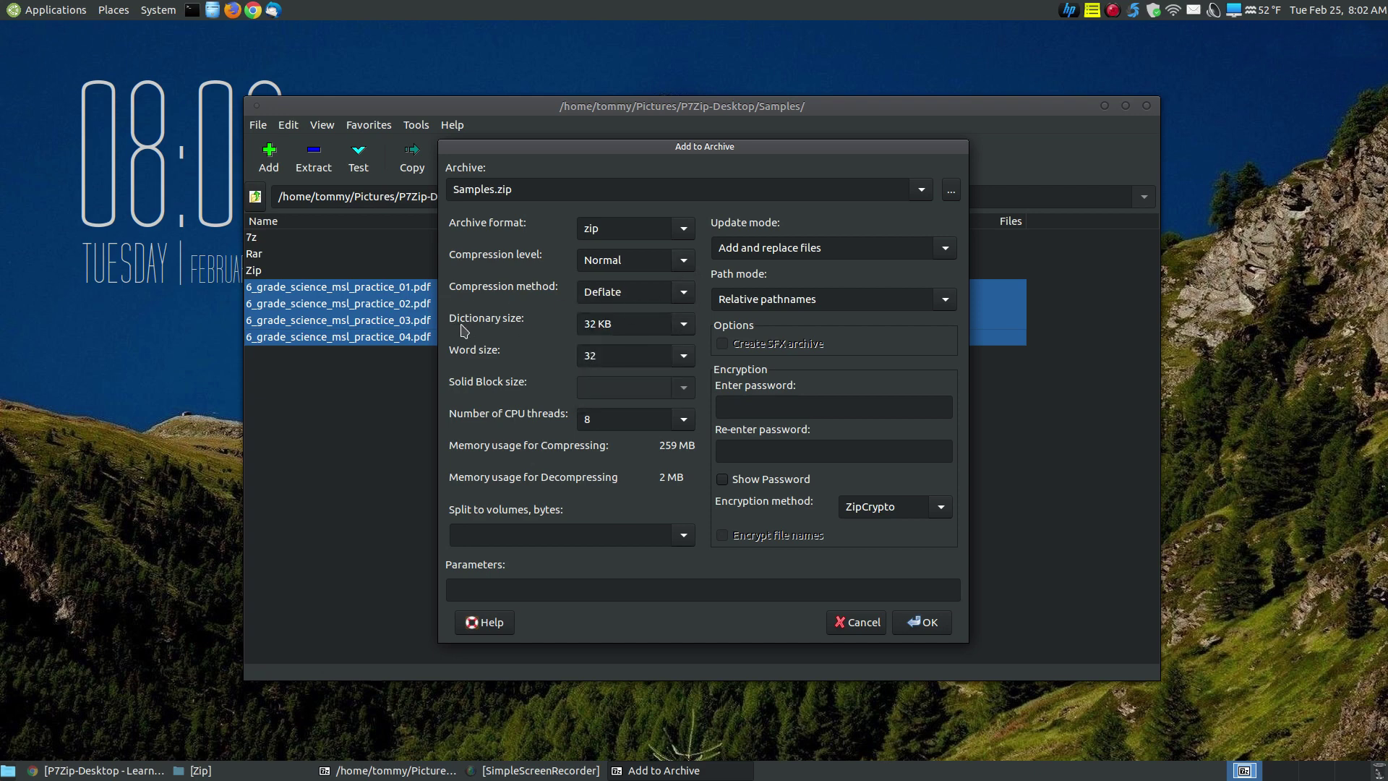
click(684, 332)
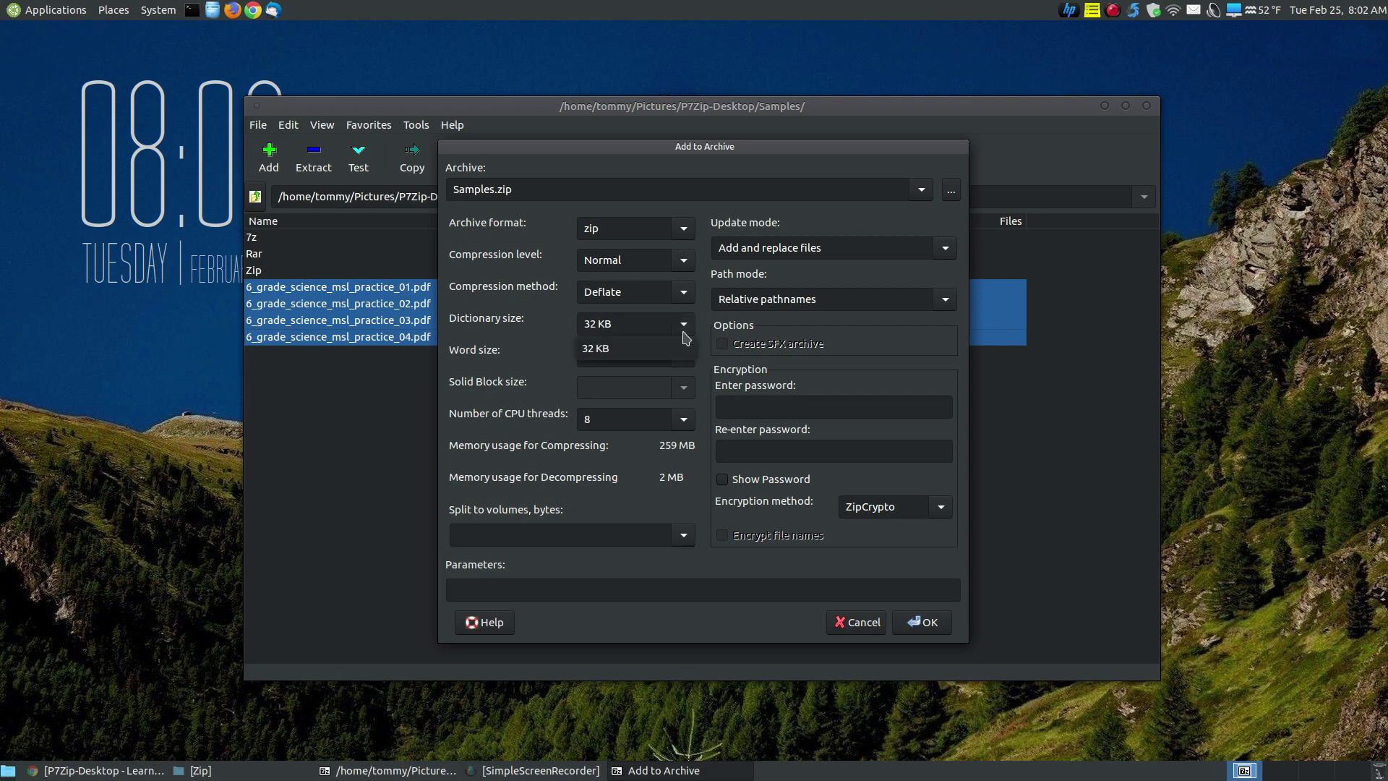
click(683, 331)
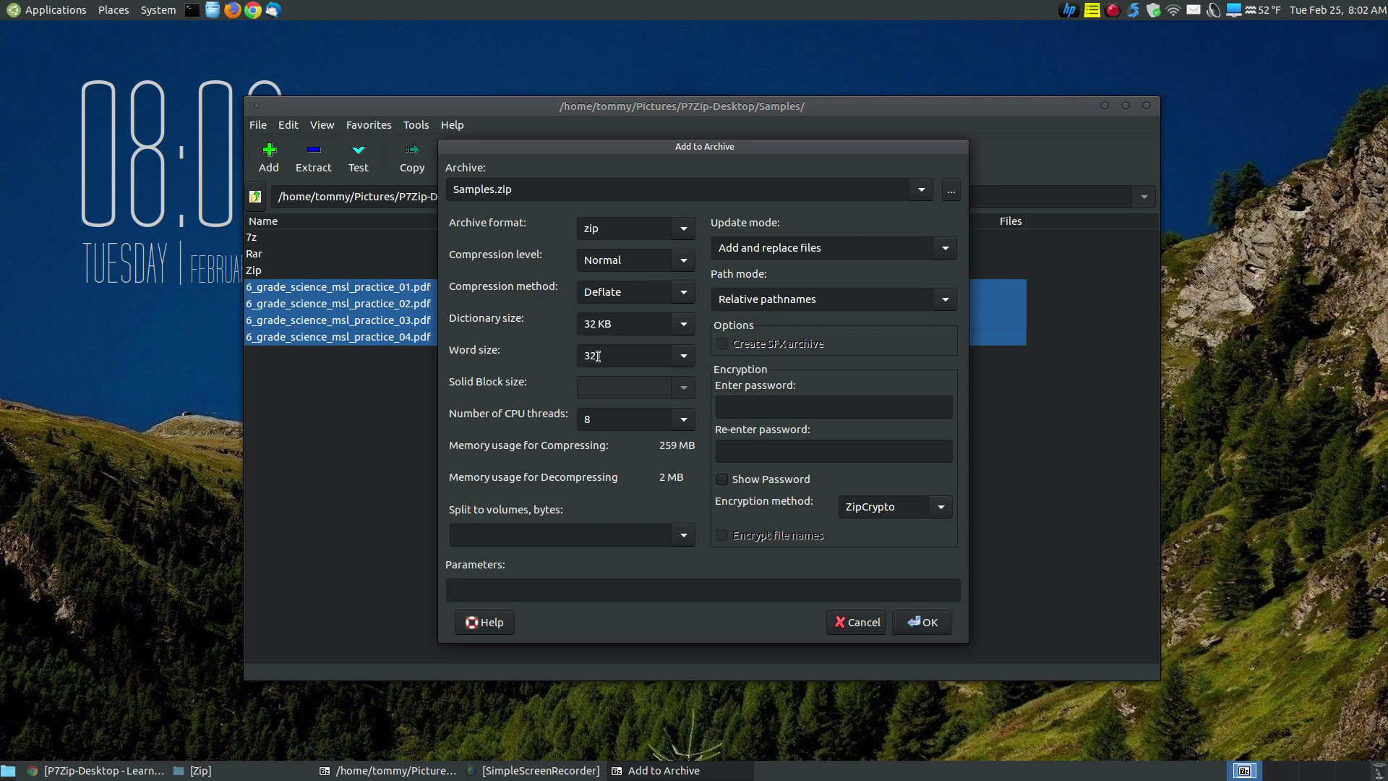
click(683, 535)
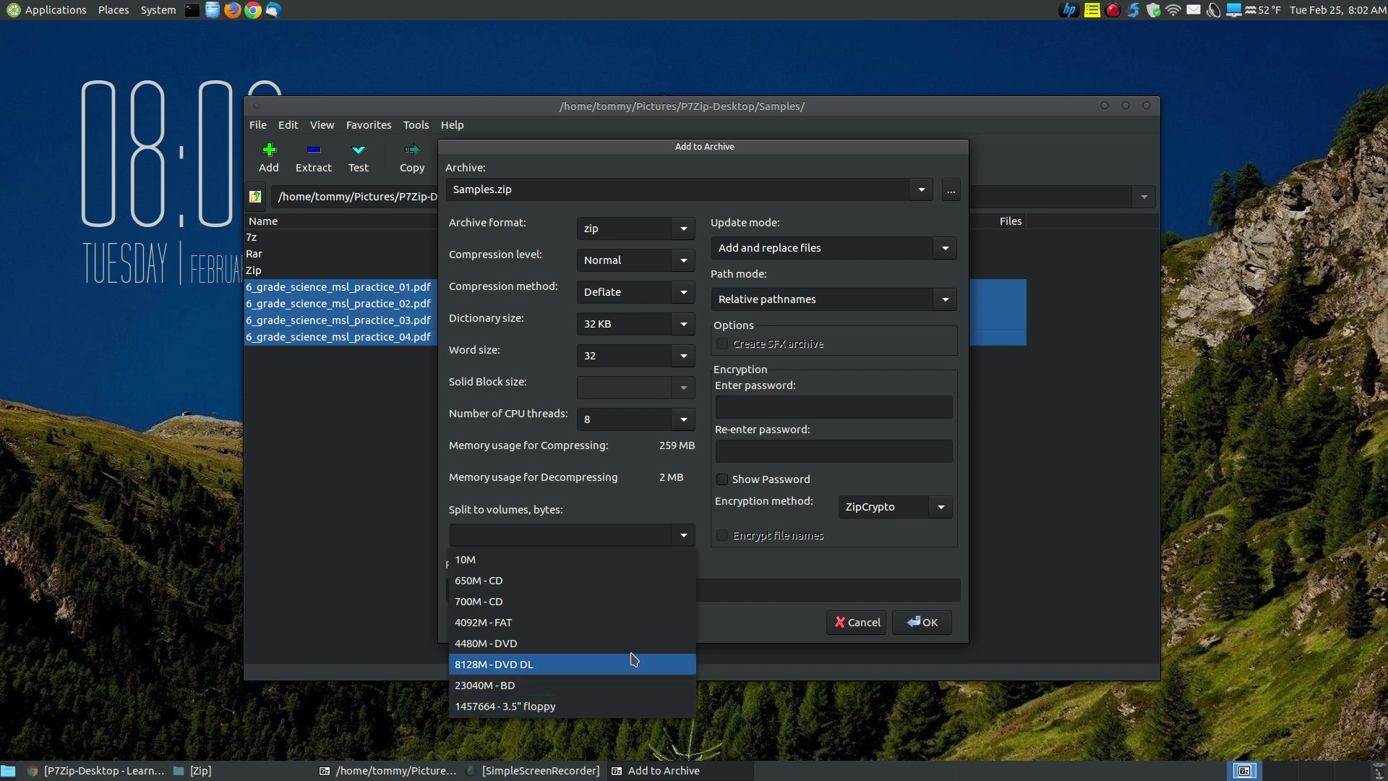
click(645, 507)
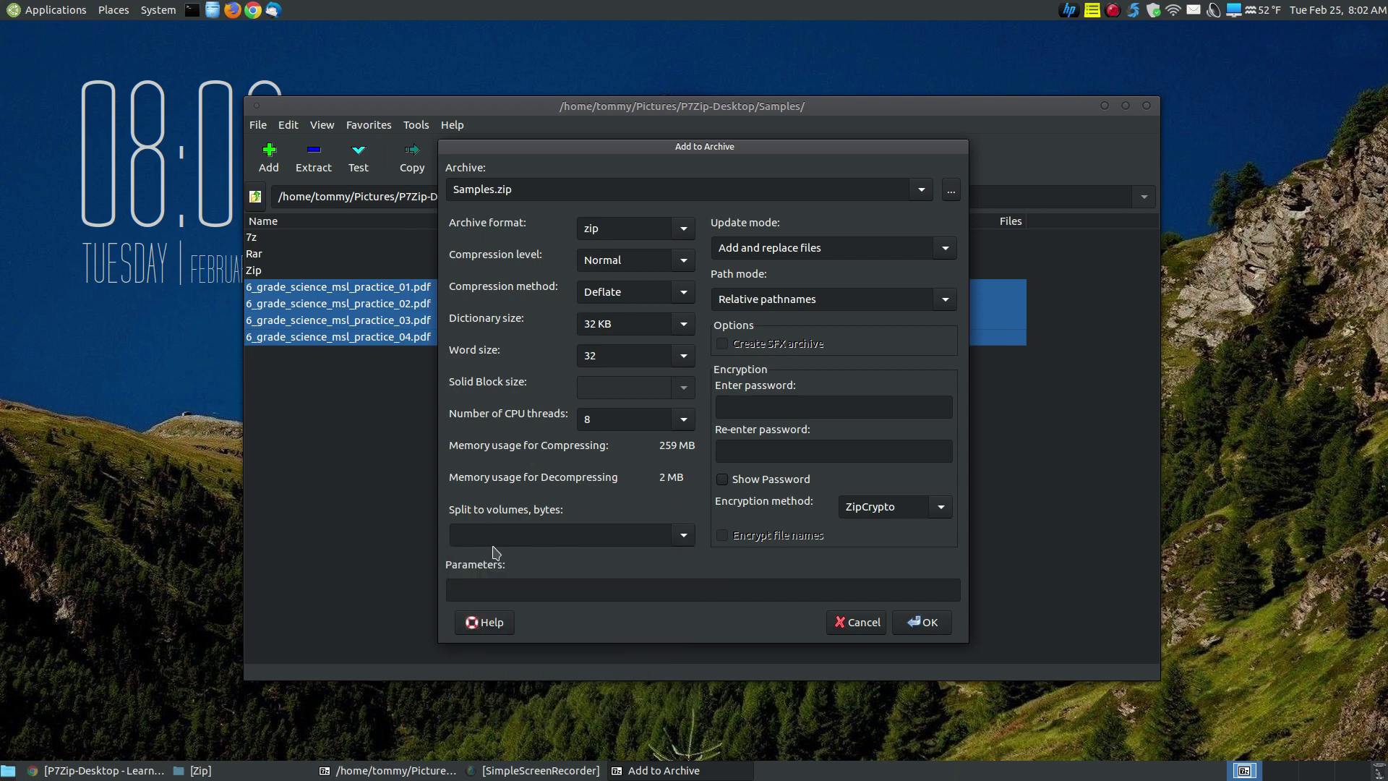
Step: Look over the archive's password fields and the available encryption methods, keeping ZipCrypto
click(763, 413)
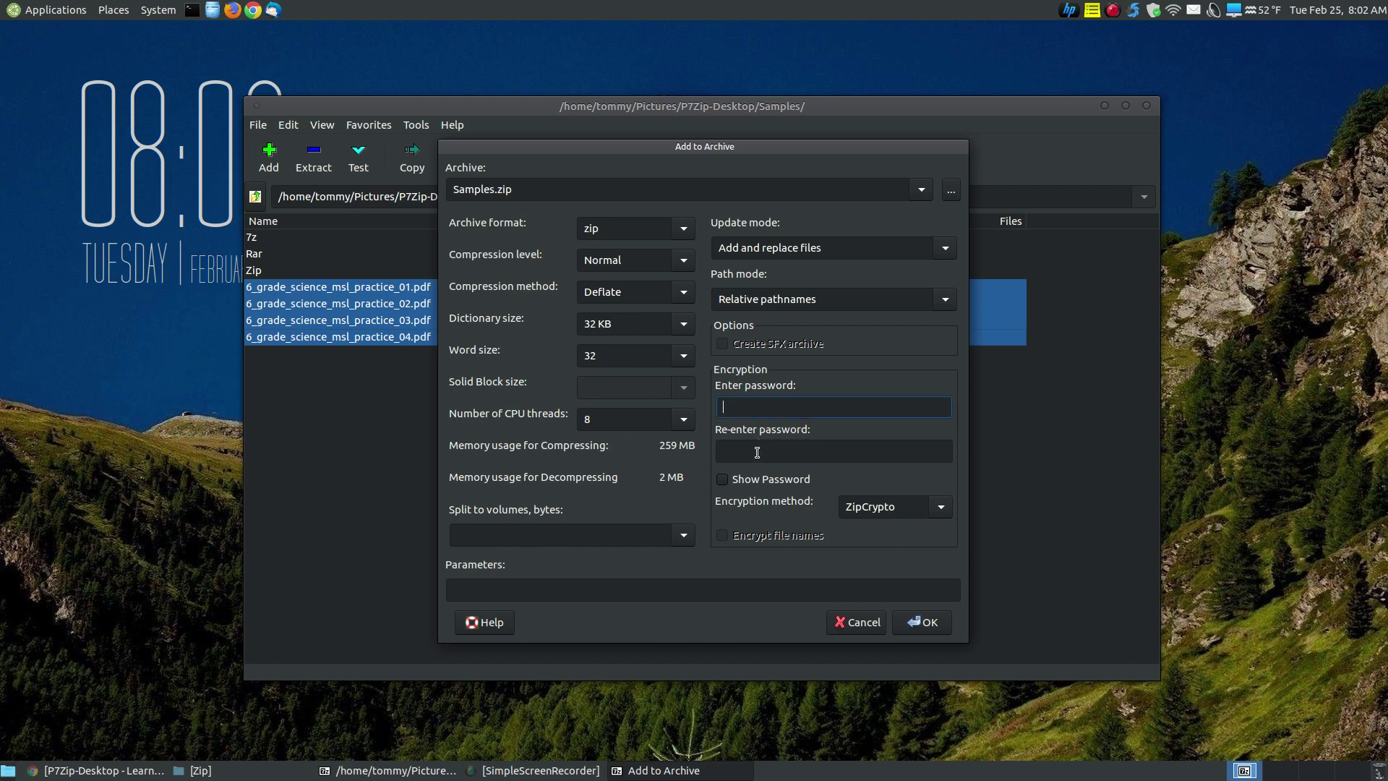
click(757, 451)
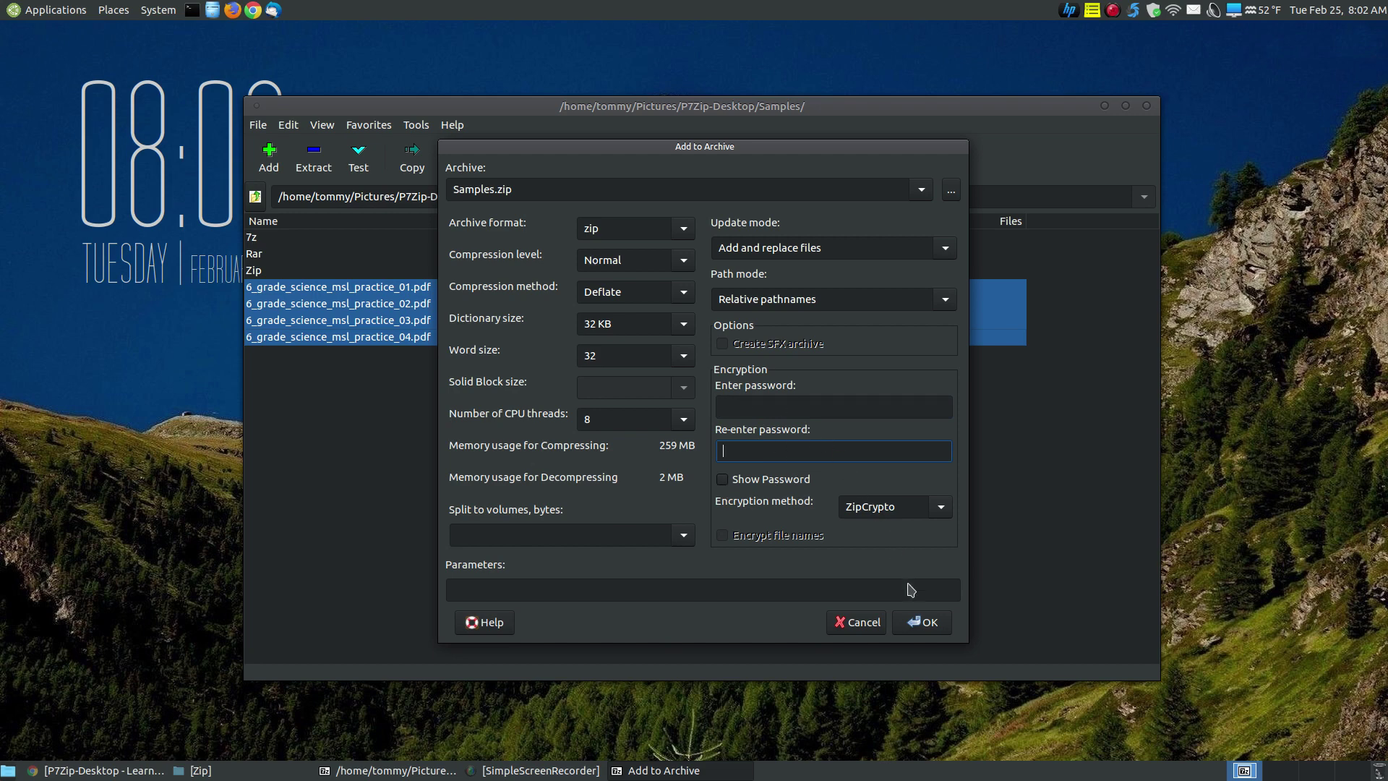
click(941, 509)
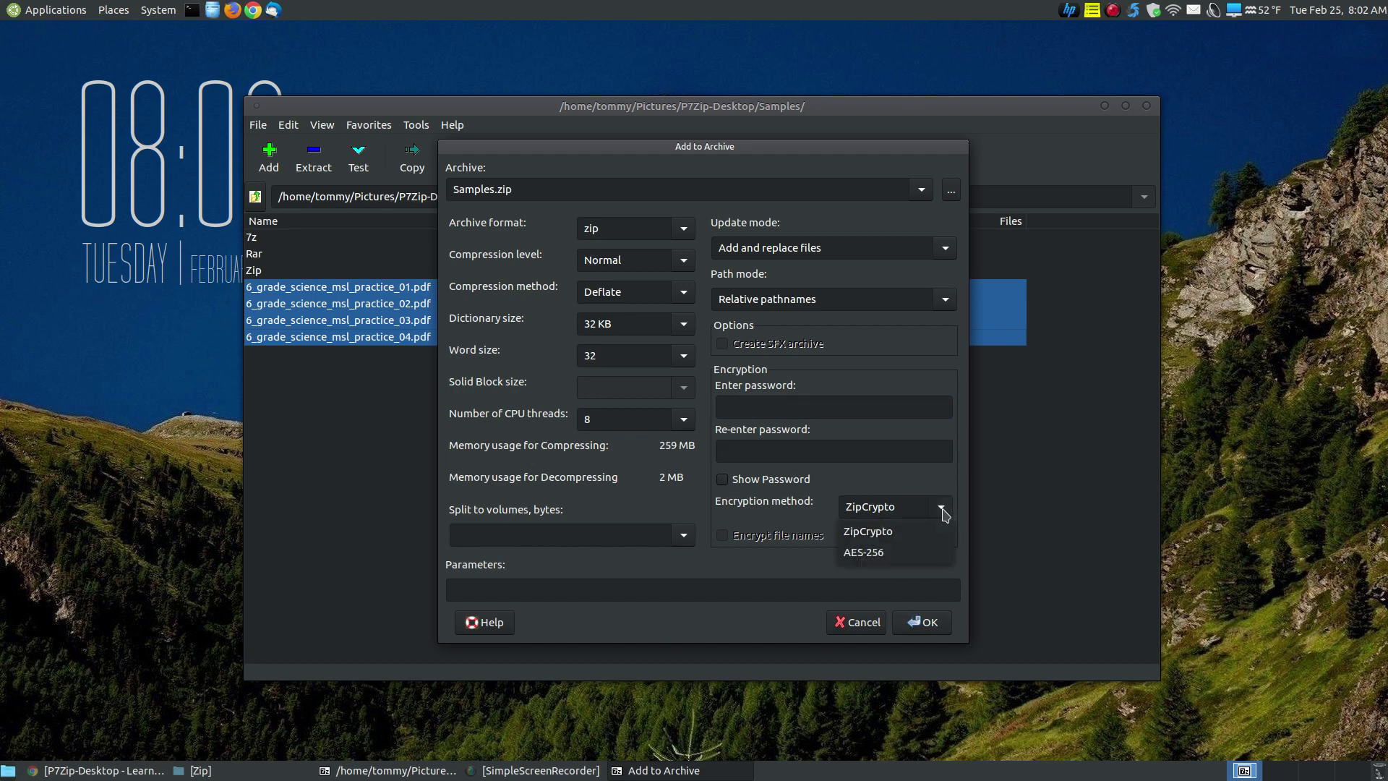
click(940, 518)
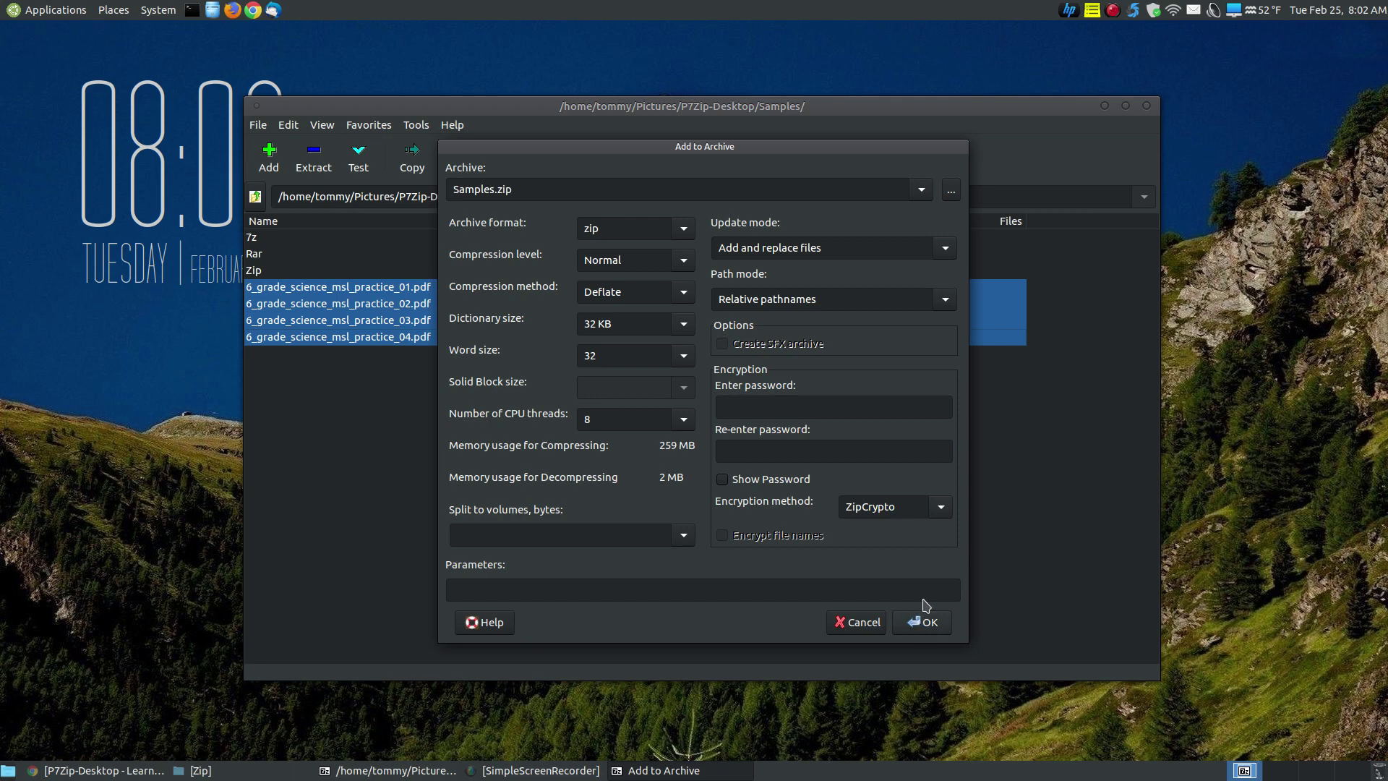
Step: Enter the archive password and its confirmation, reveal the password briefly and mask it again
click(765, 406)
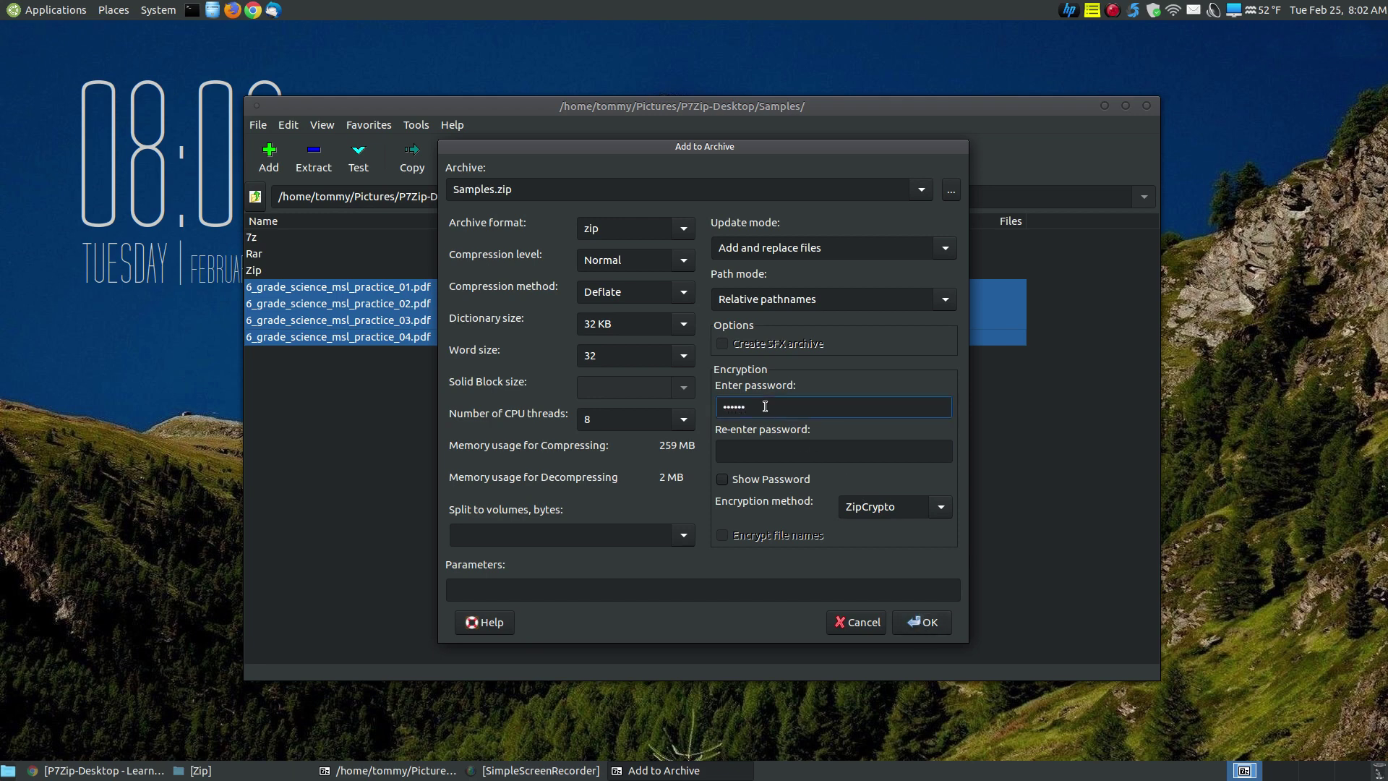
click(760, 453)
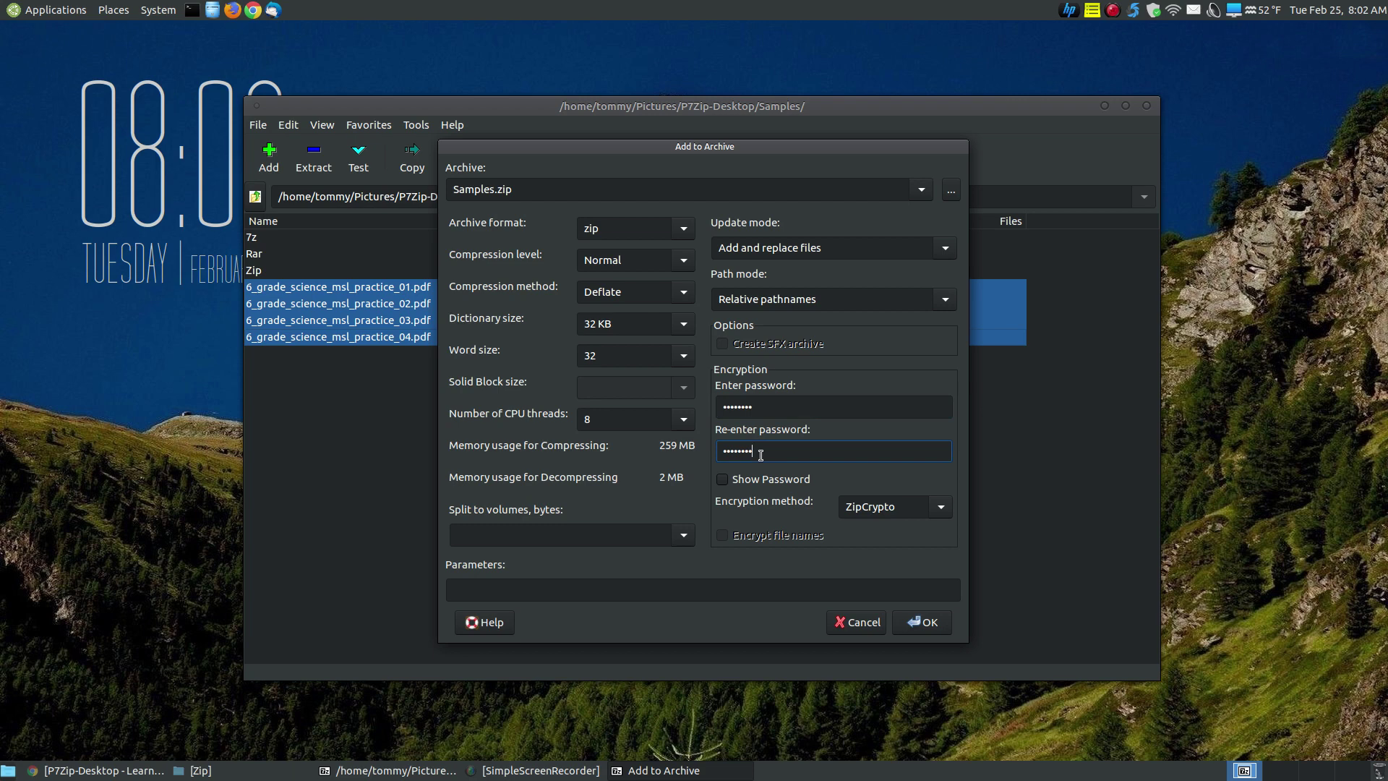
click(723, 480)
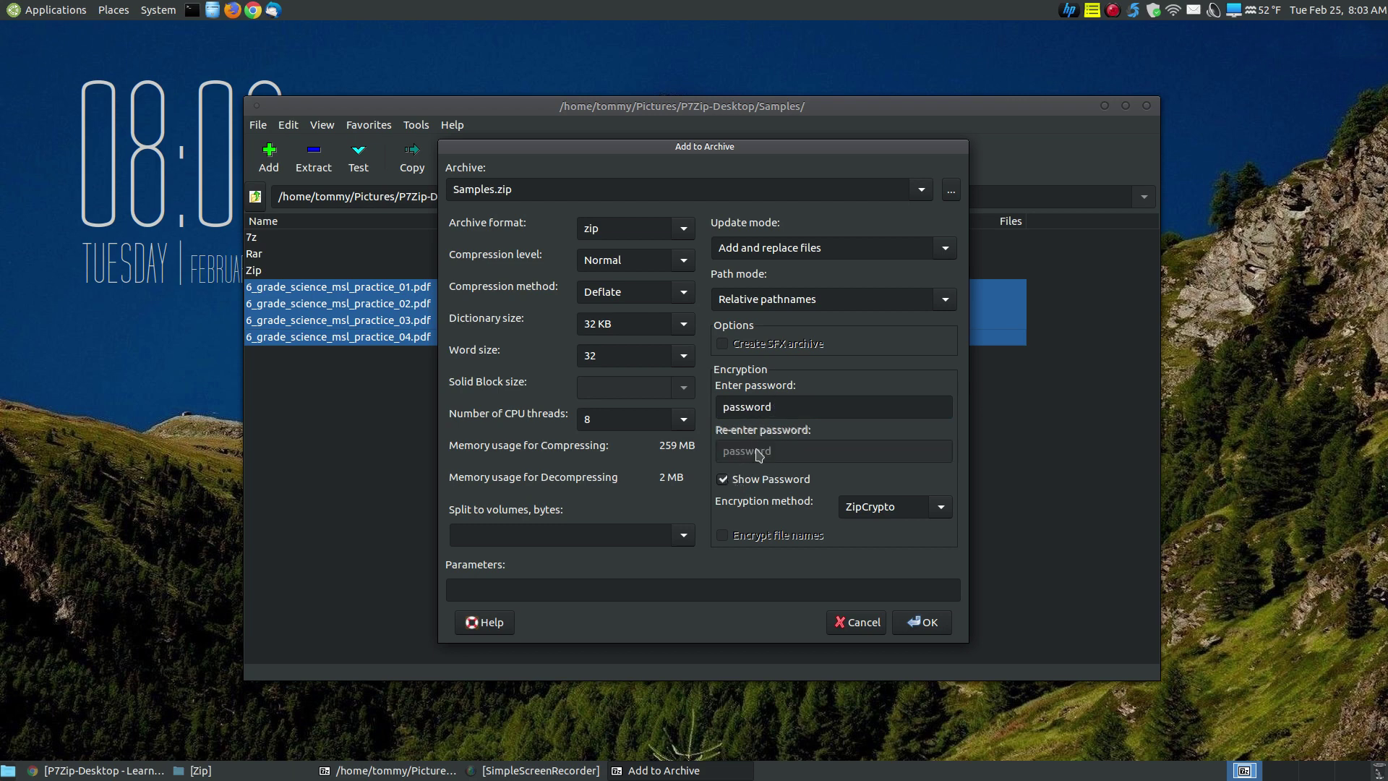
click(721, 480)
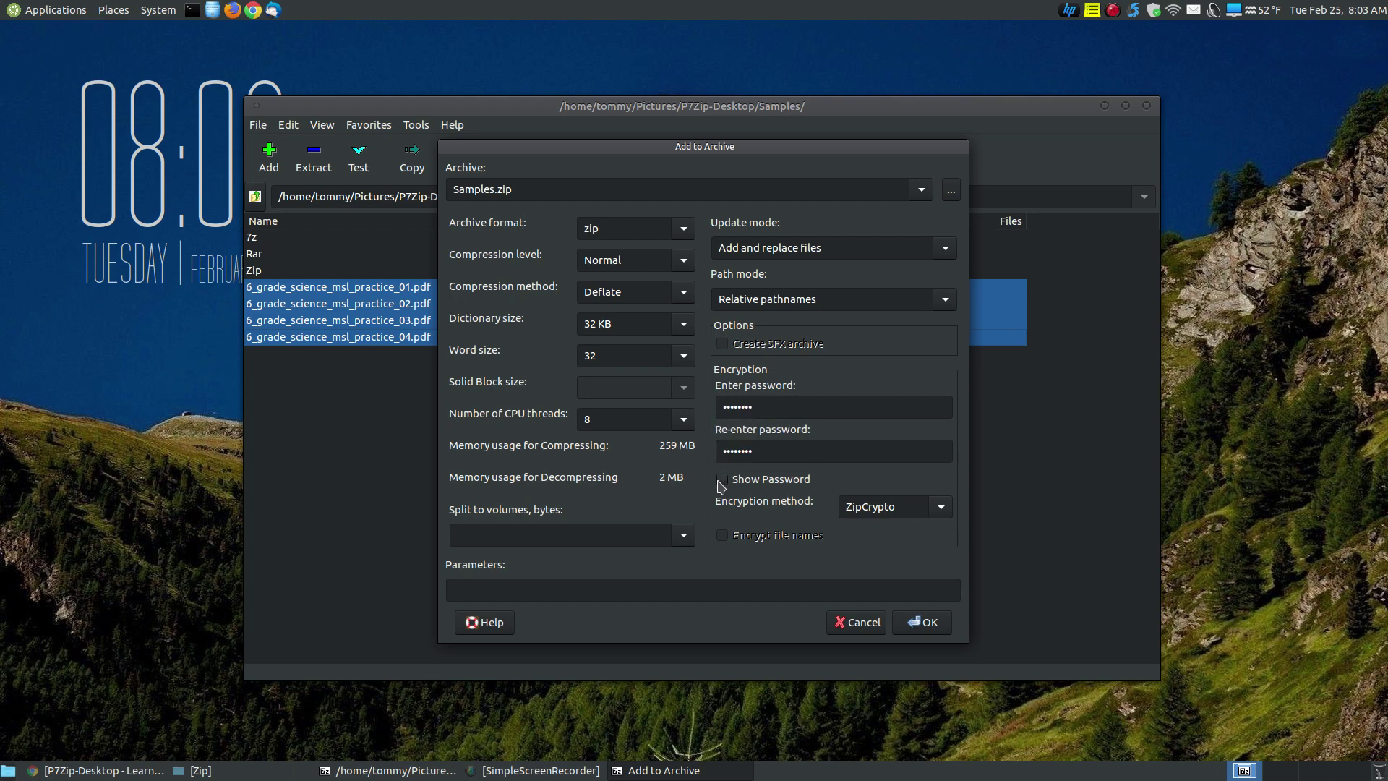
Step: Create the password-protected Samples.zip archive and switch to the file manager's Samples folder to locate it
click(928, 623)
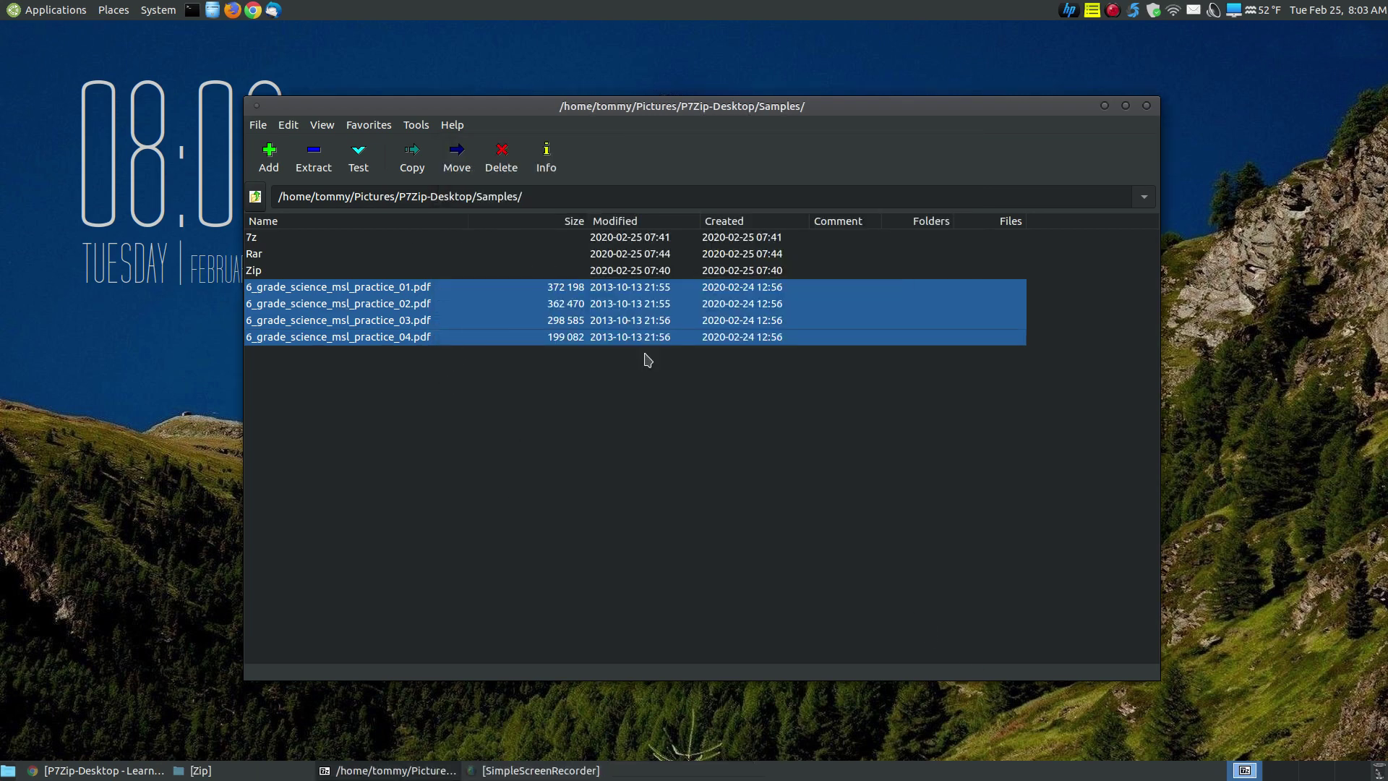
click(1104, 106)
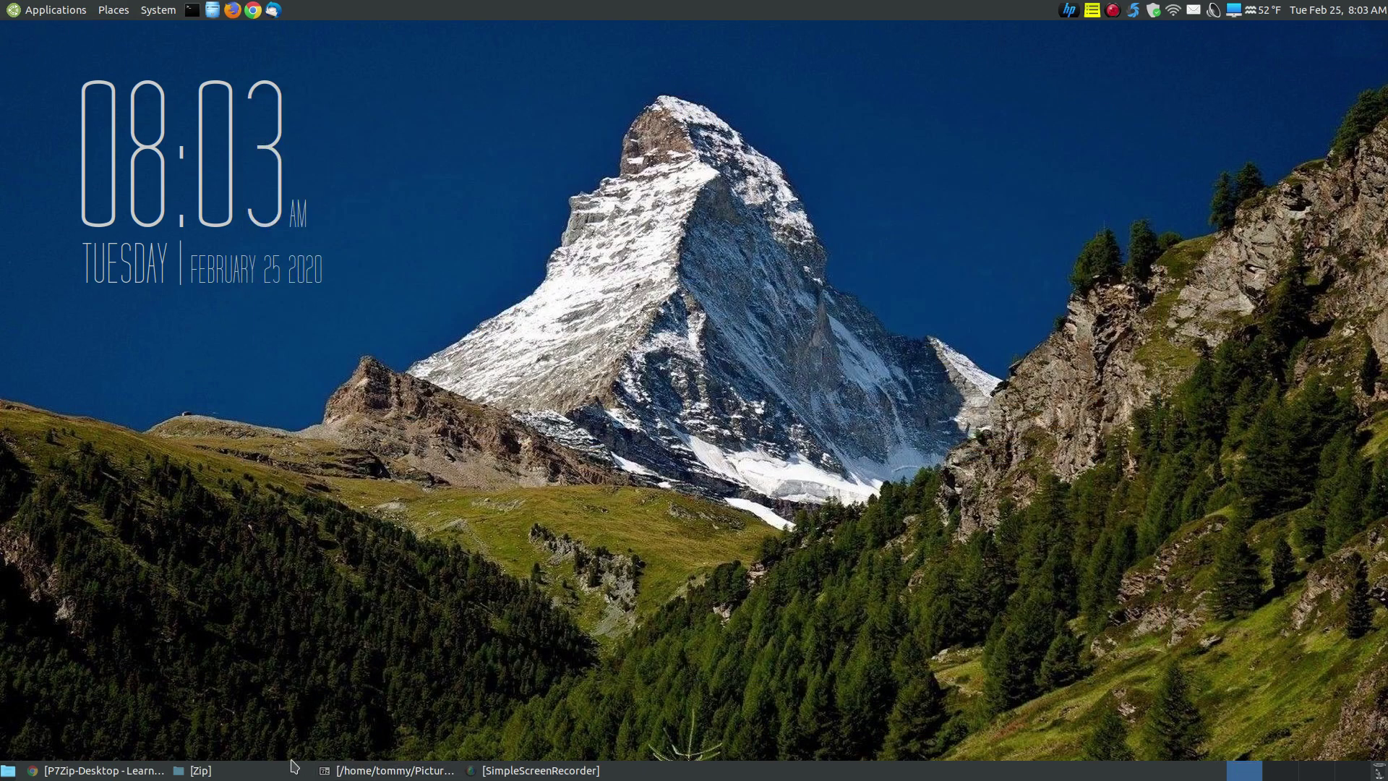
click(293, 768)
click(455, 111)
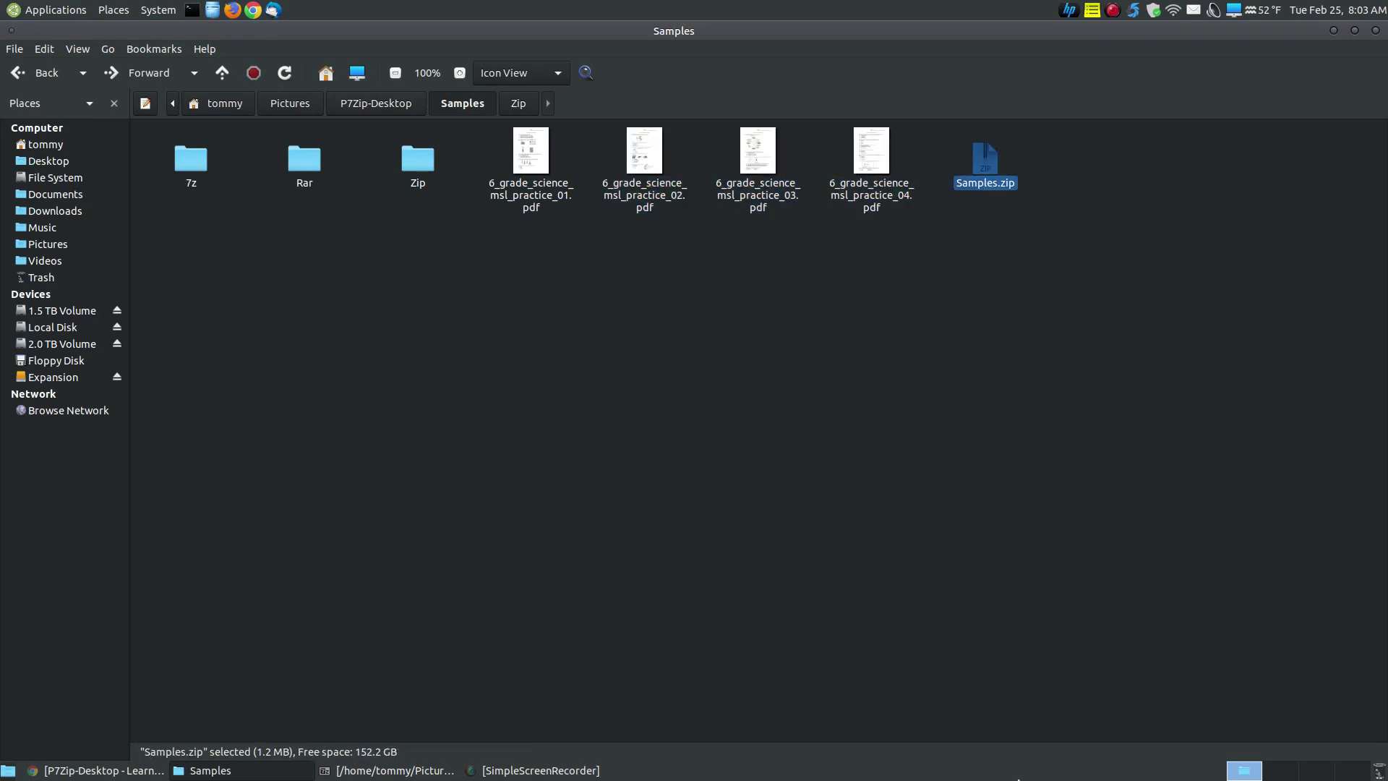
Step: Move Samples.zip into the Rar folder and extract it there, entering the archive password
drag(993, 165, 300, 158)
double_click(305, 159)
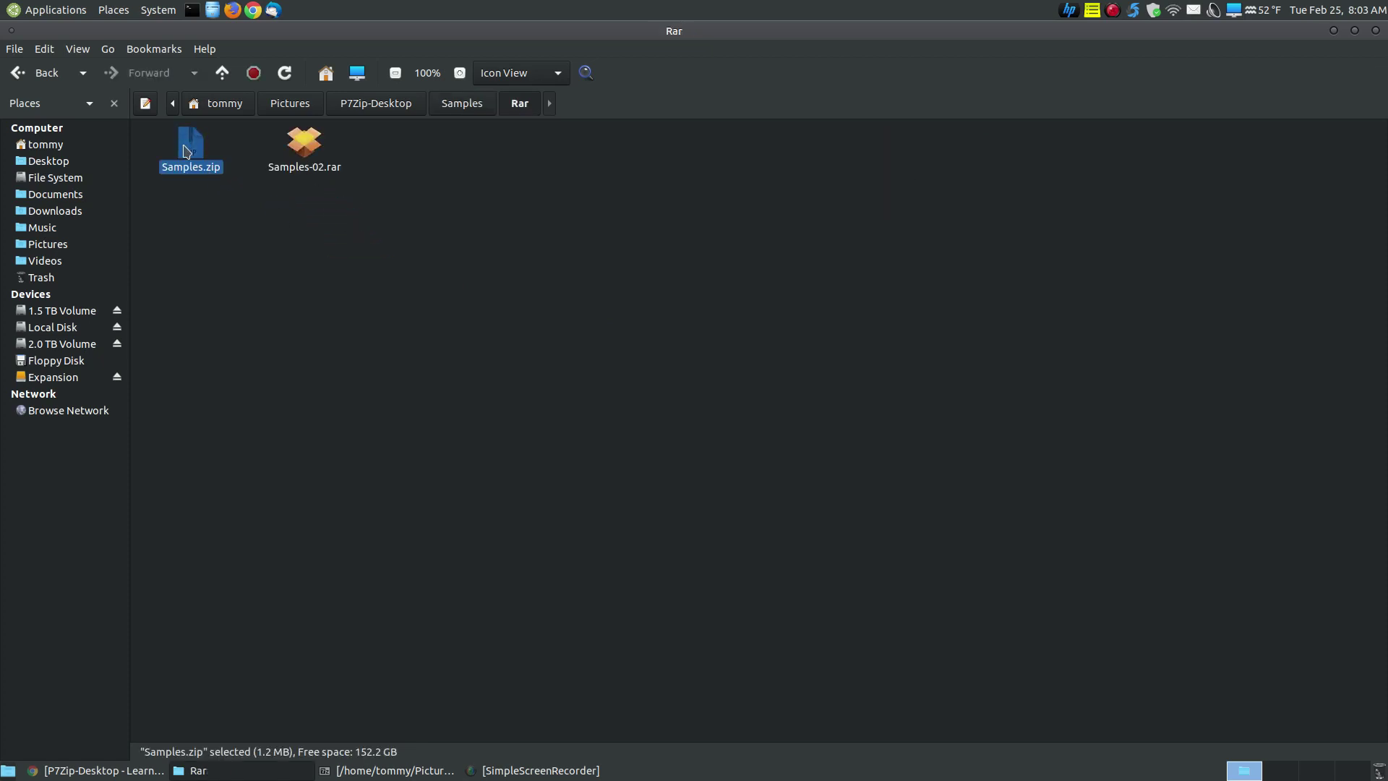
right_click(186, 151)
click(260, 331)
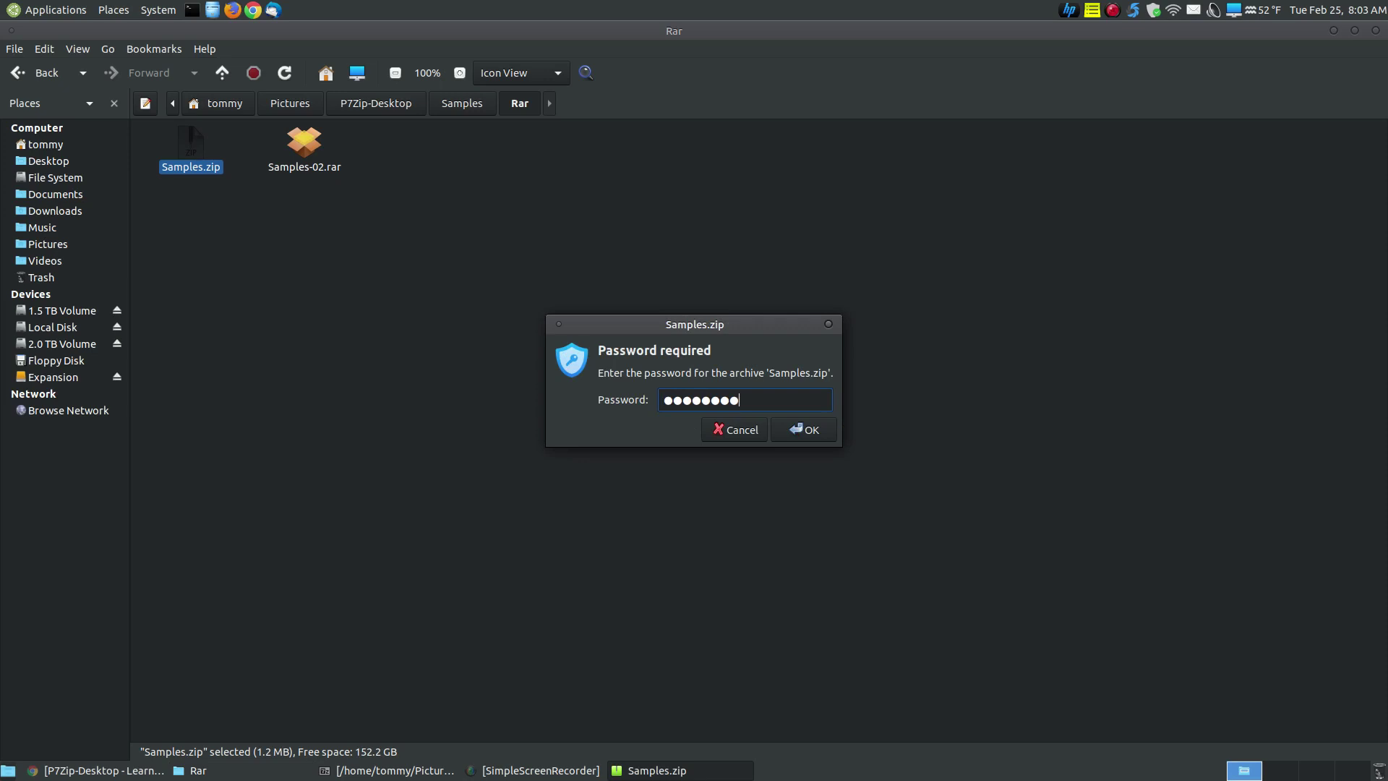
click(806, 427)
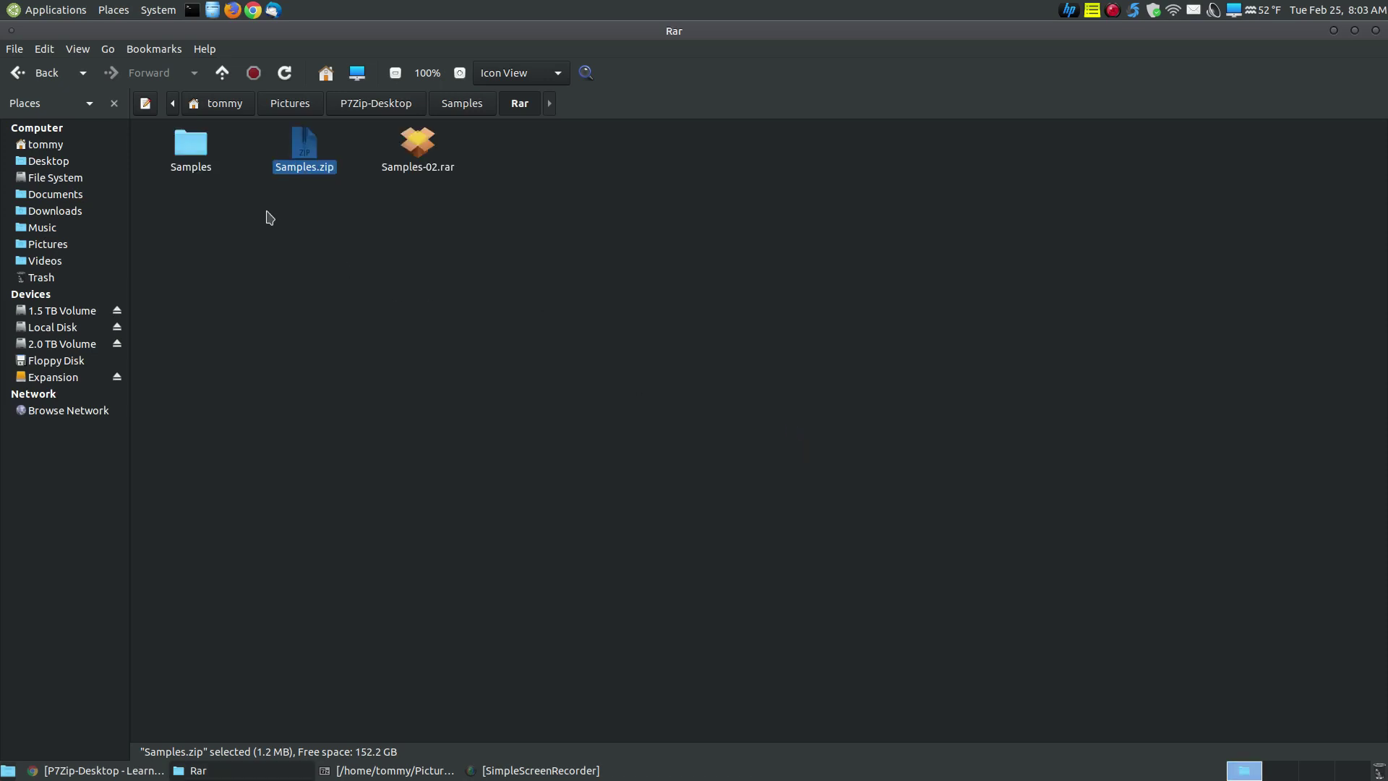
Step: Check the extracted Samples folder by viewing 6_grade_science_msl_practice_01.pdf and closing it again
double_click(191, 148)
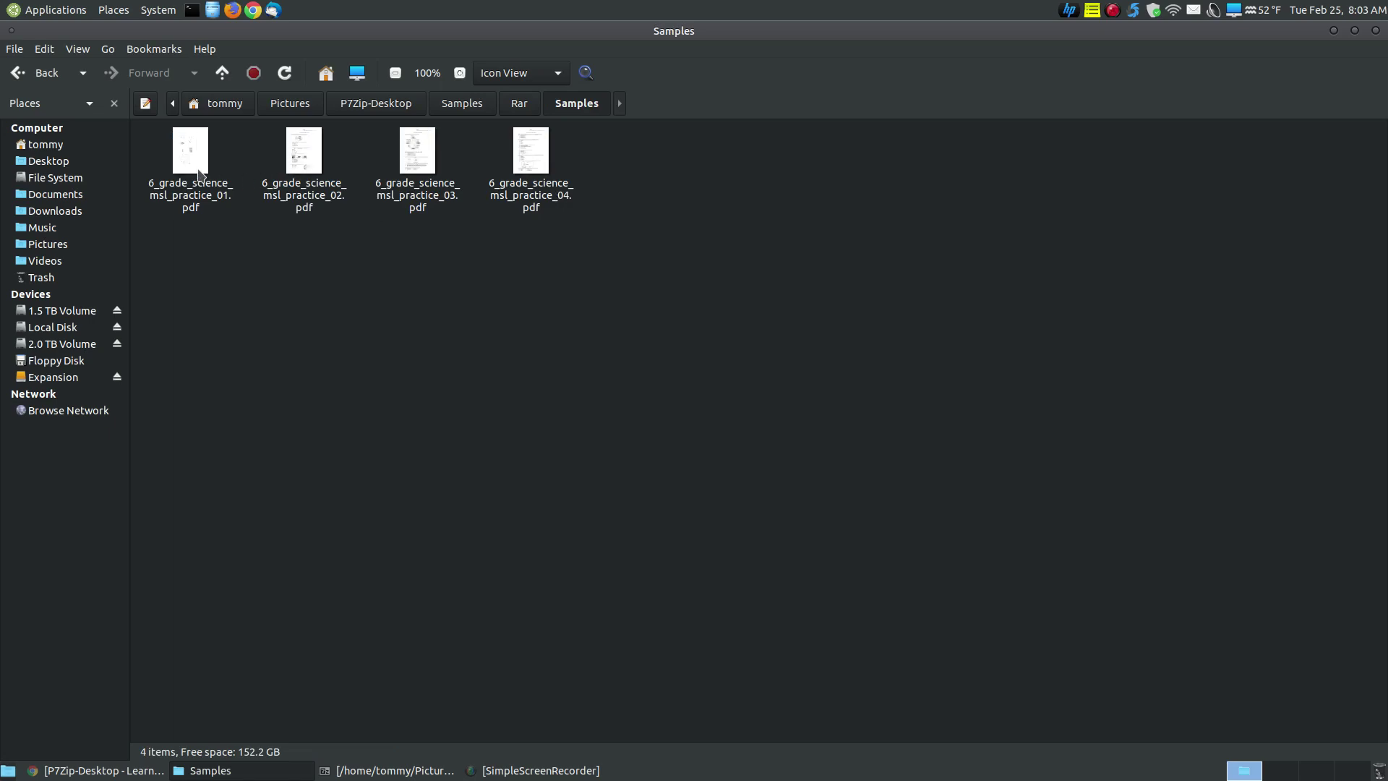
click(202, 162)
double_click(203, 162)
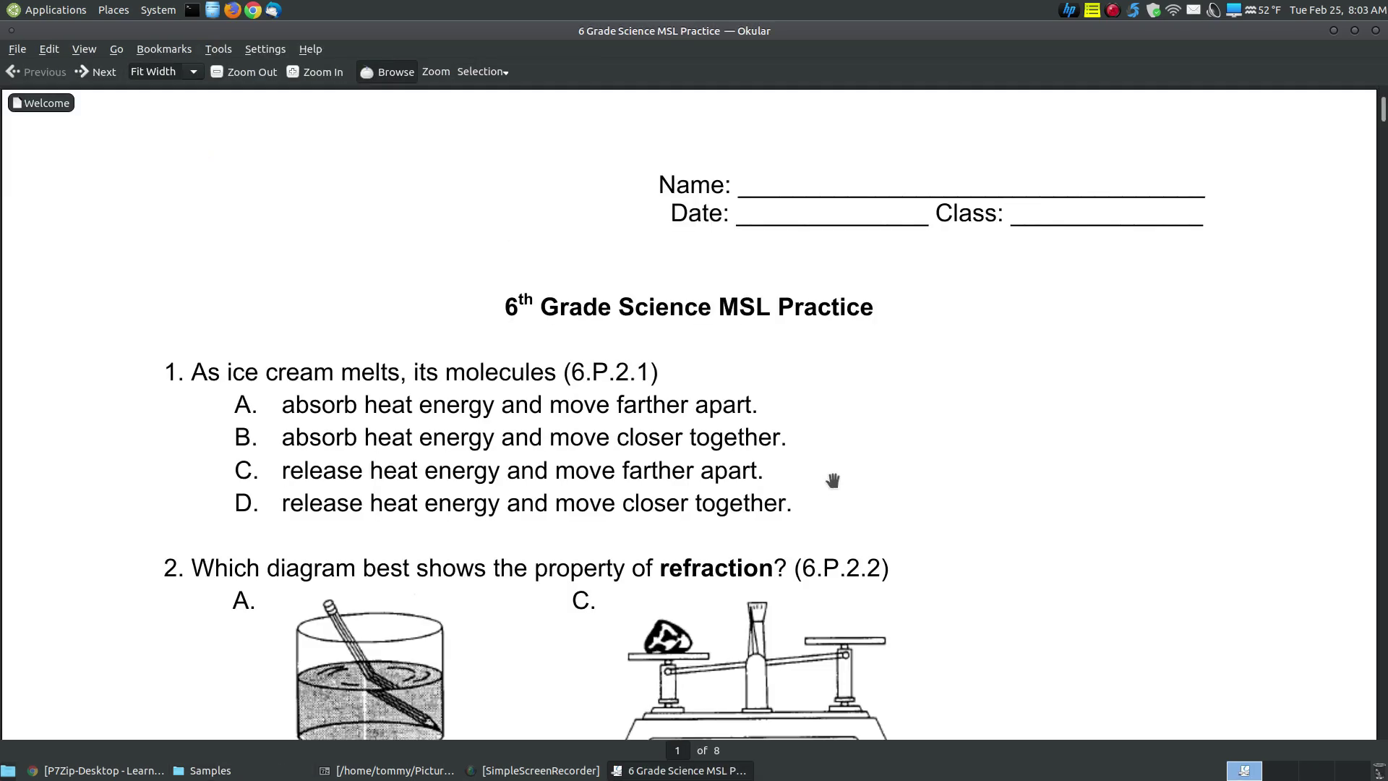
click(1375, 31)
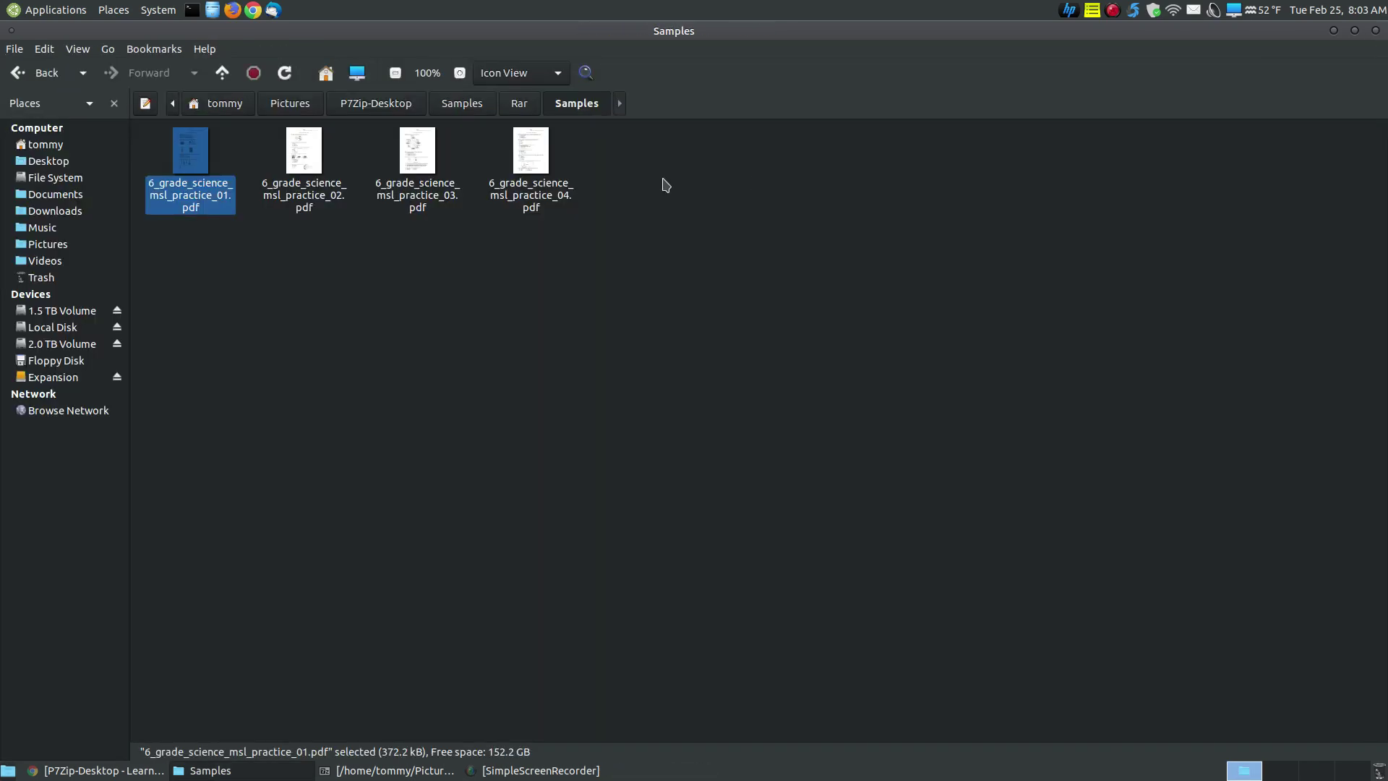
Step: Delete the extracted Samples folder and Samples.zip from the Rar folder
click(520, 107)
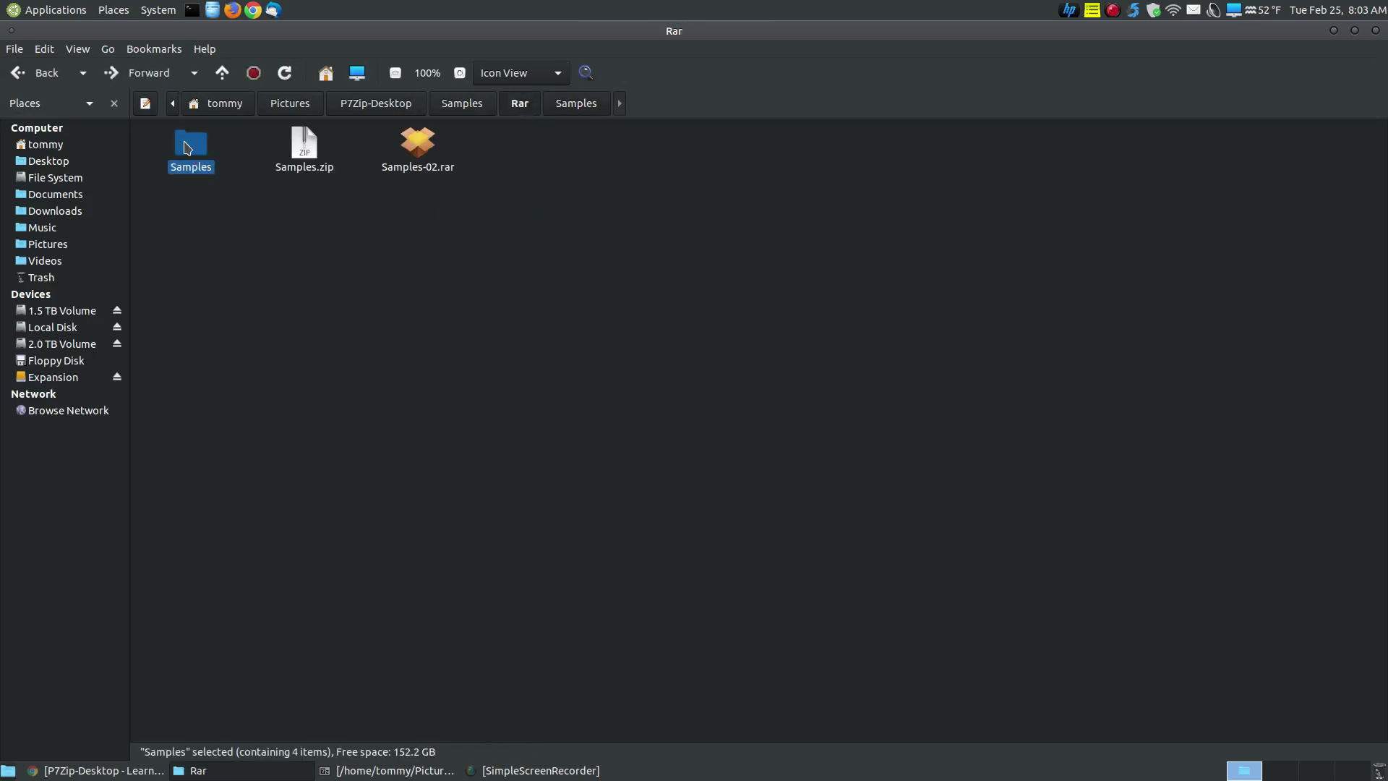
click(294, 153)
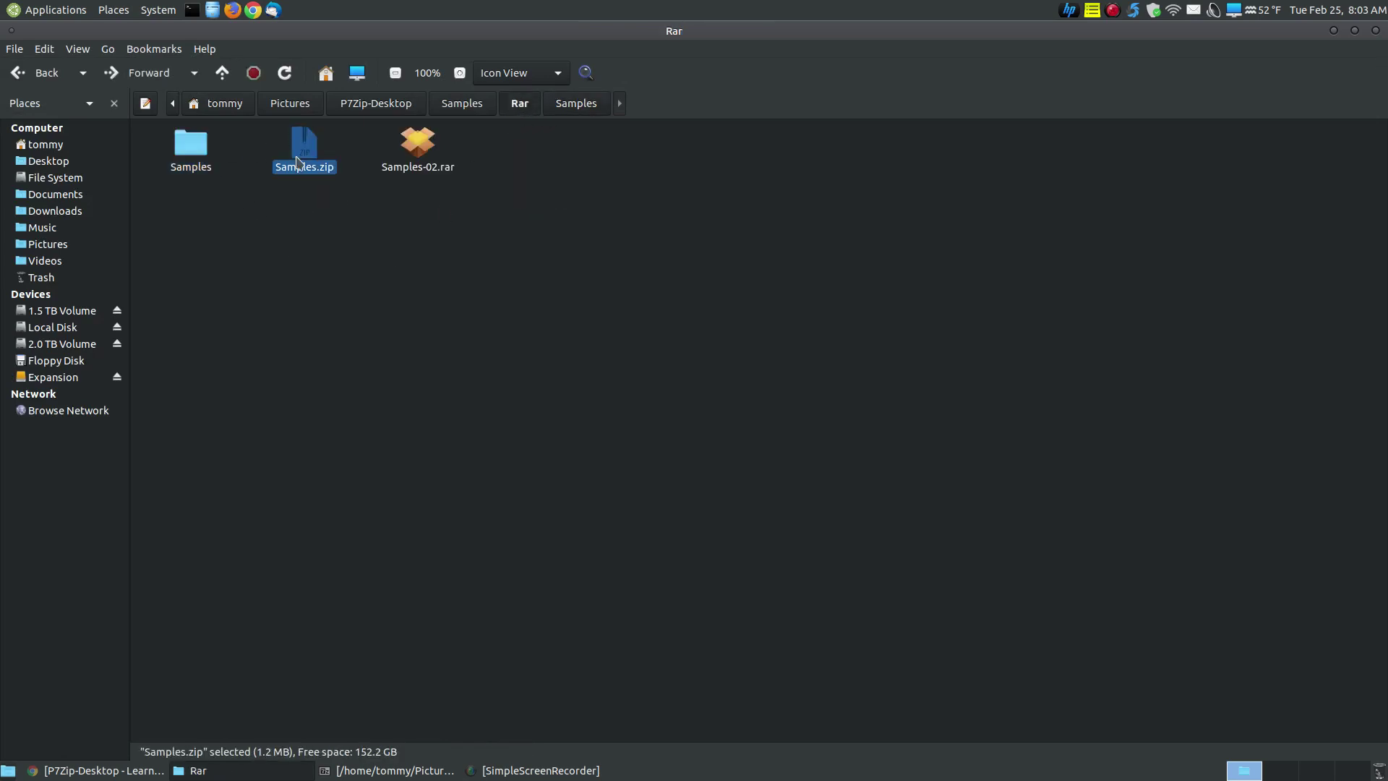
key(shift+Left)
key(Delete)
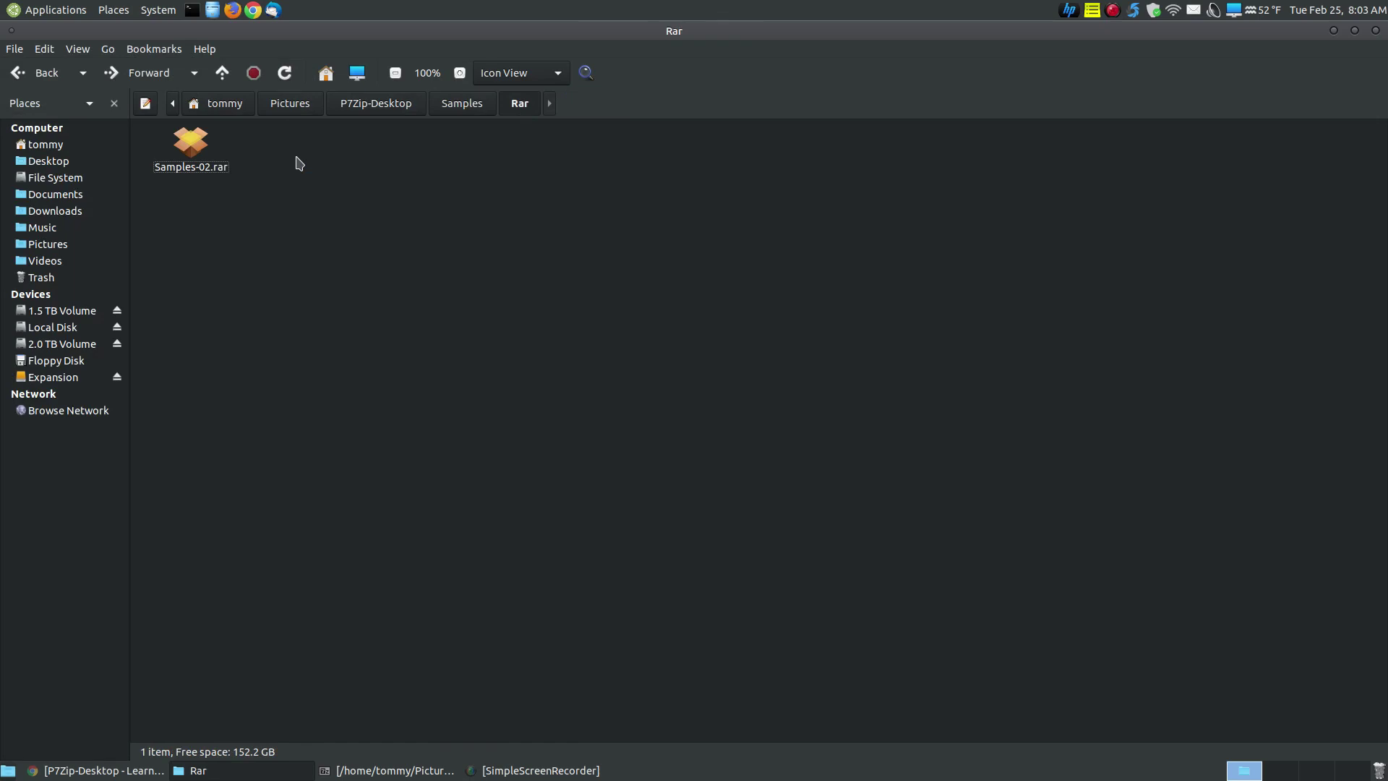
Step: Return to the parent Samples folder and close the open P7Zip window
click(445, 107)
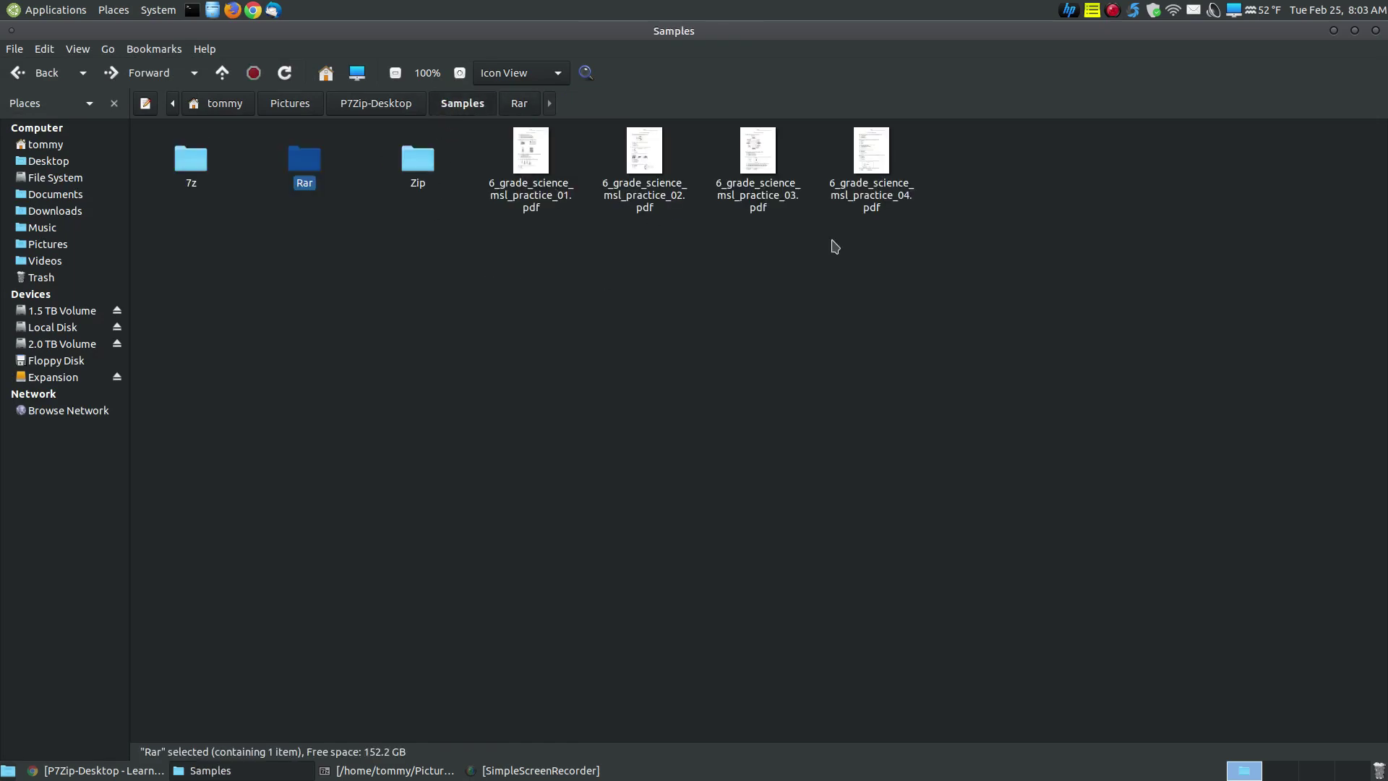
click(427, 770)
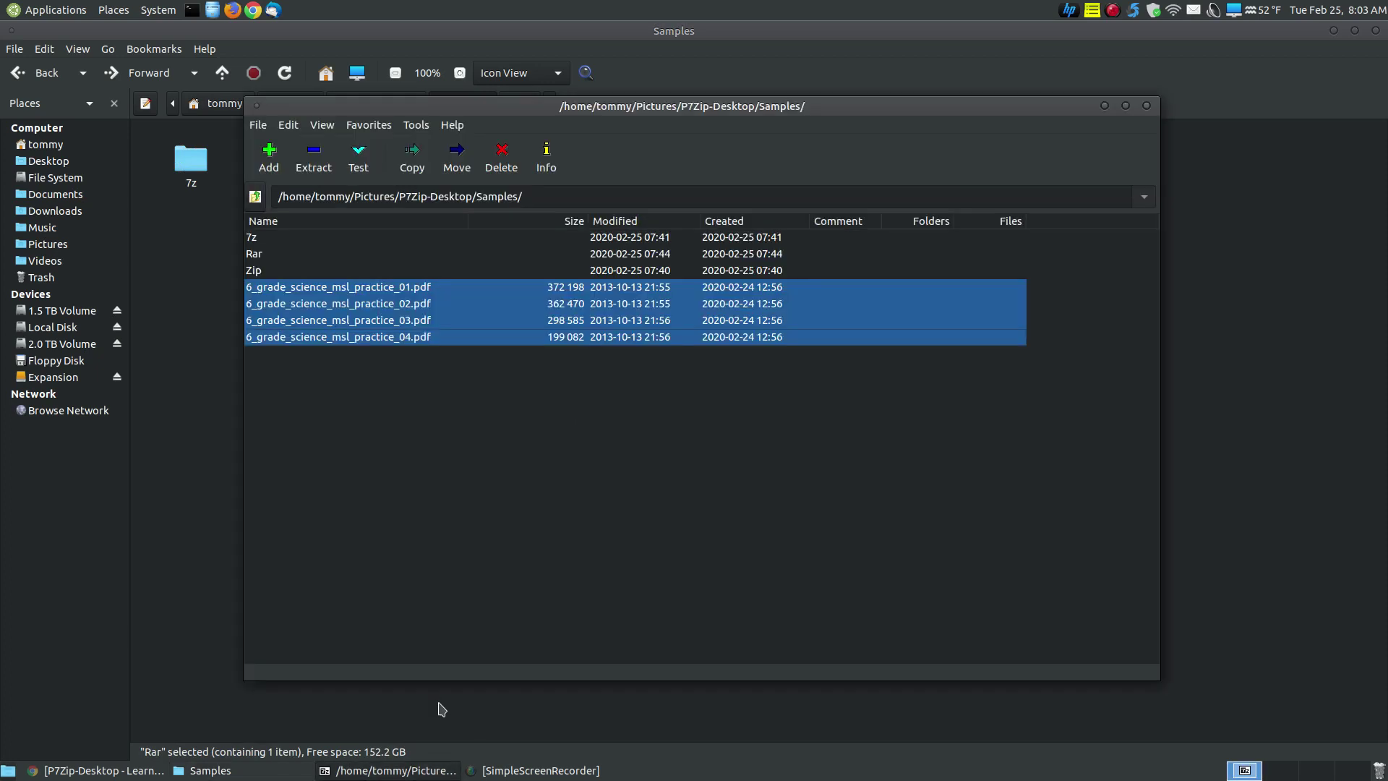
click(1146, 107)
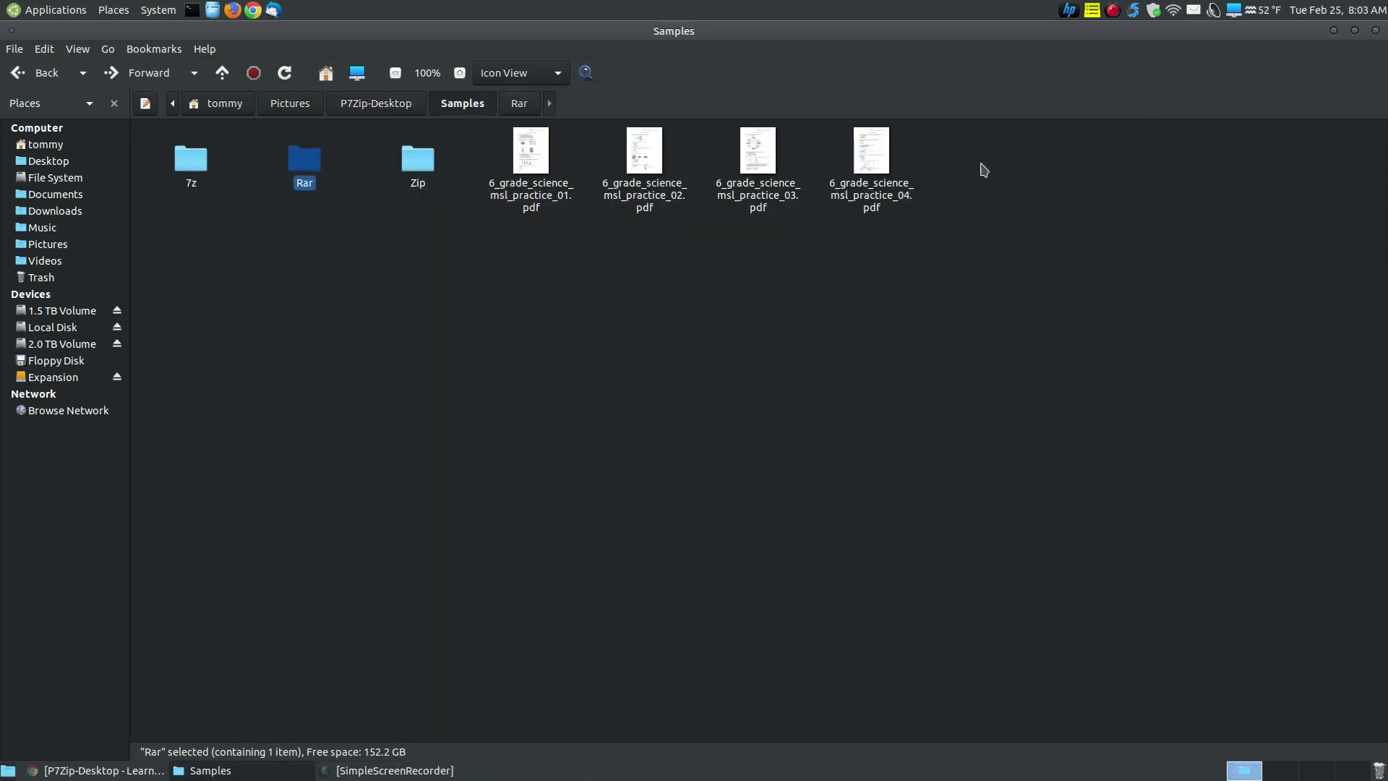
Step: Open Samples-03.7z from the 7z folder in P7Zip and view the program's version information
double_click(188, 173)
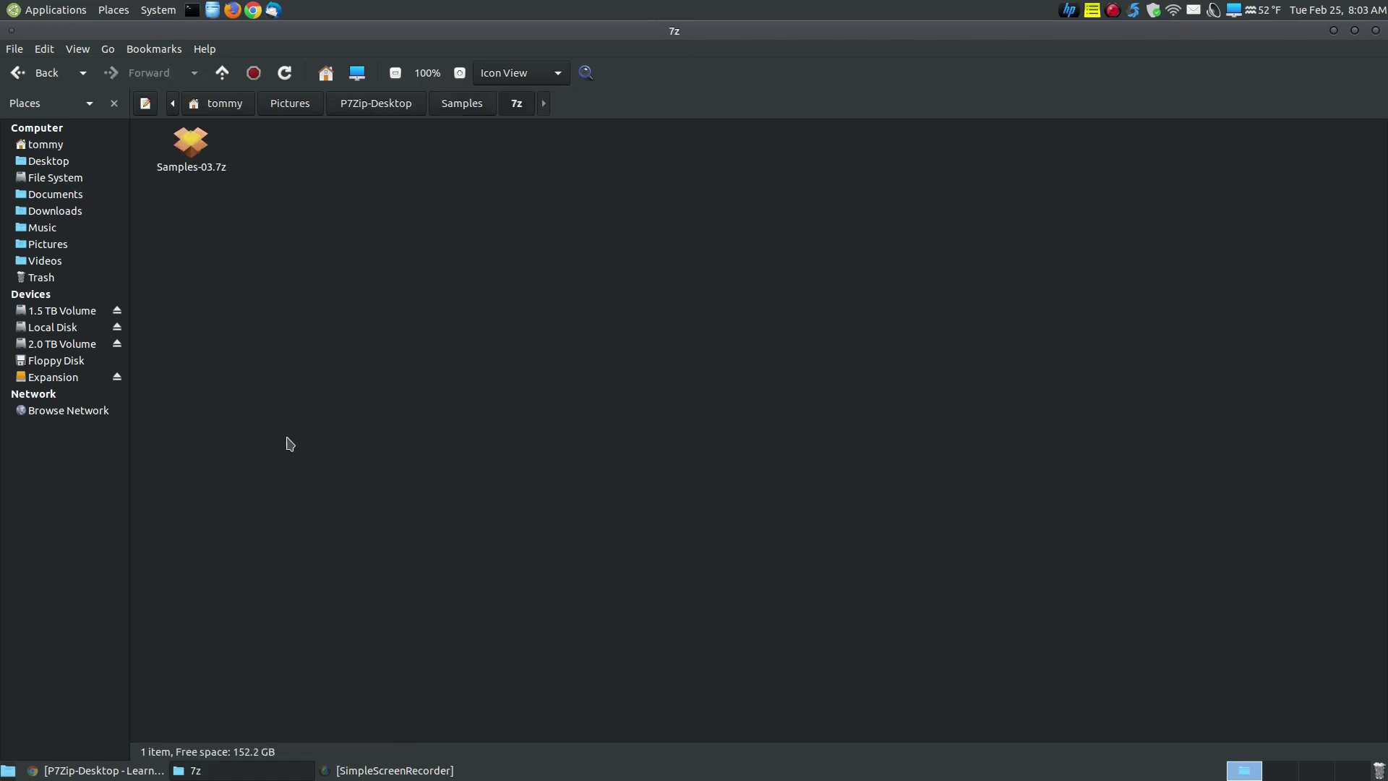
click(196, 151)
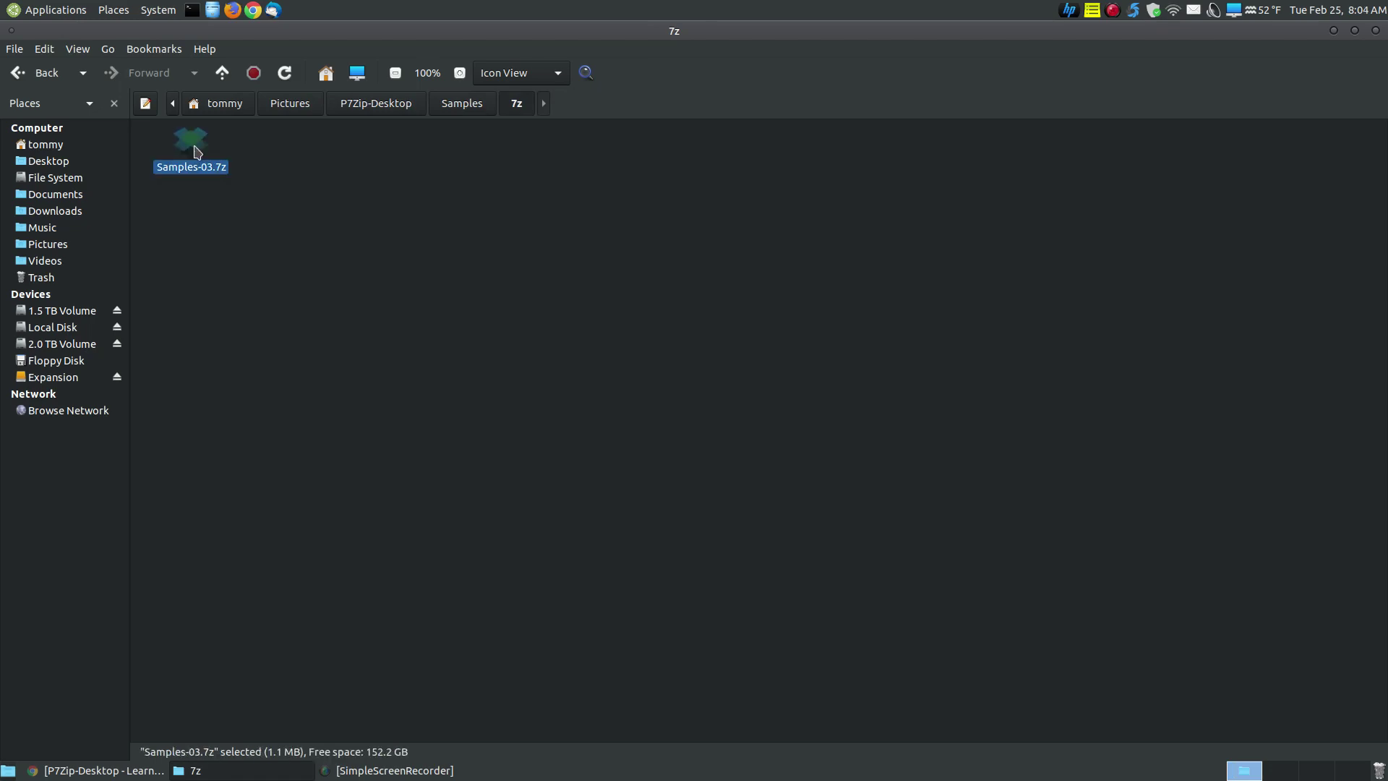
double_click(197, 152)
drag(308, 42, 620, 119)
click(544, 126)
click(571, 163)
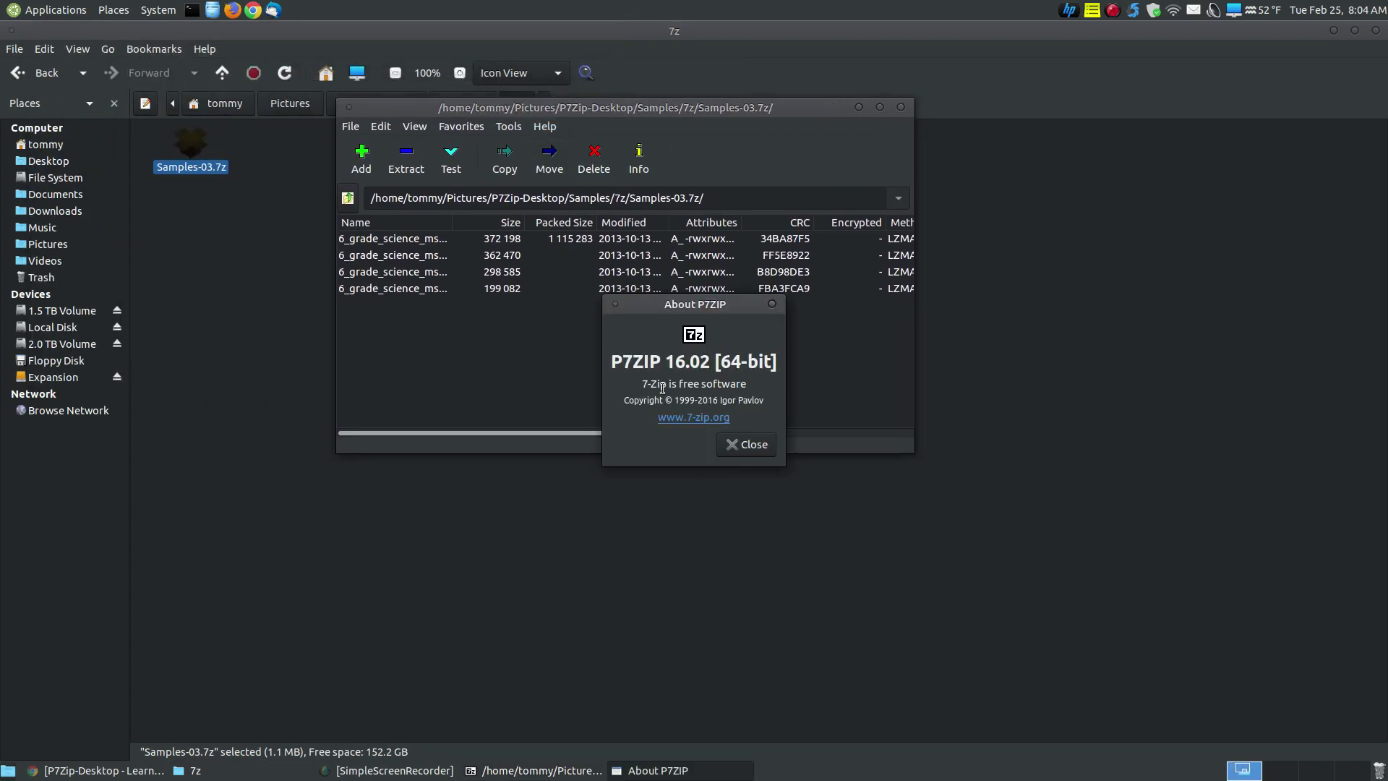
click(742, 451)
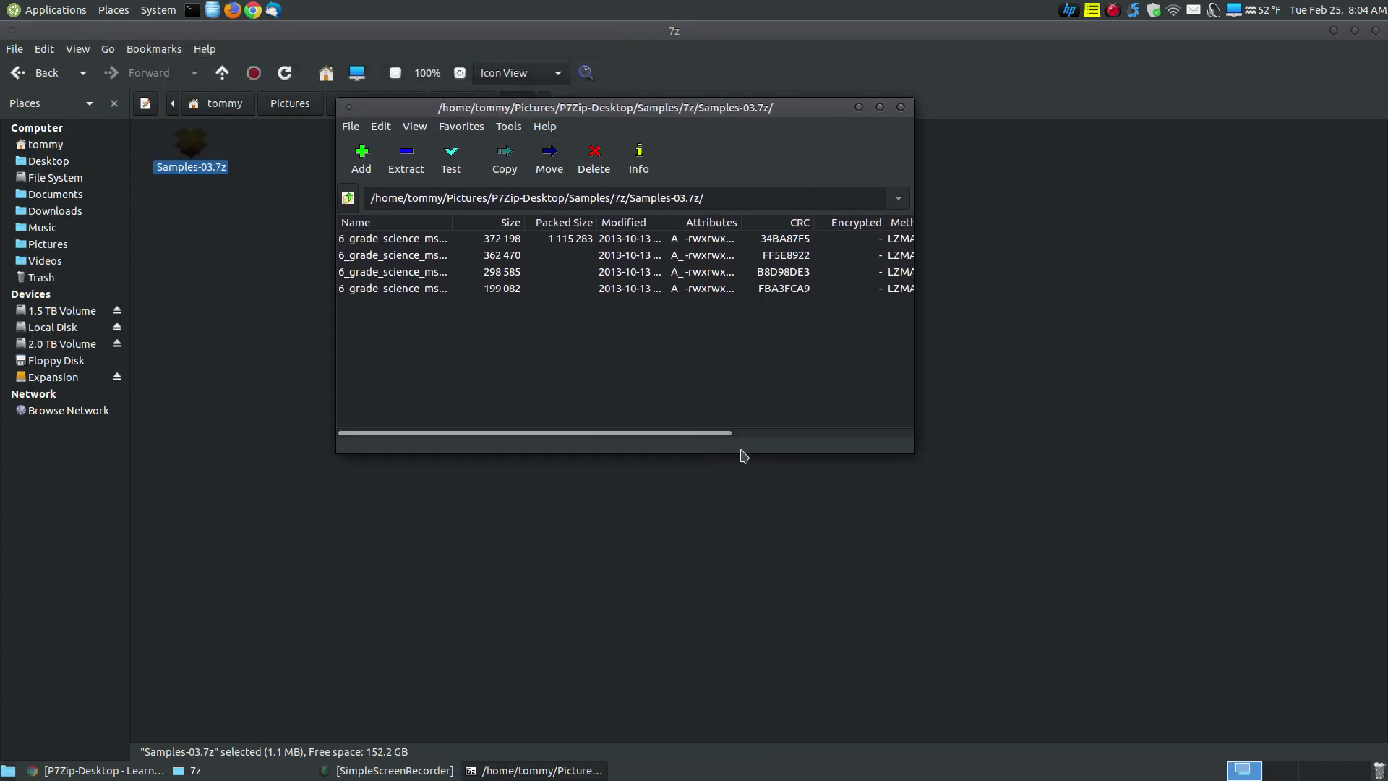
Step: Extract the four PDFs from Samples-03.7z into the 7z folder
click(914, 460)
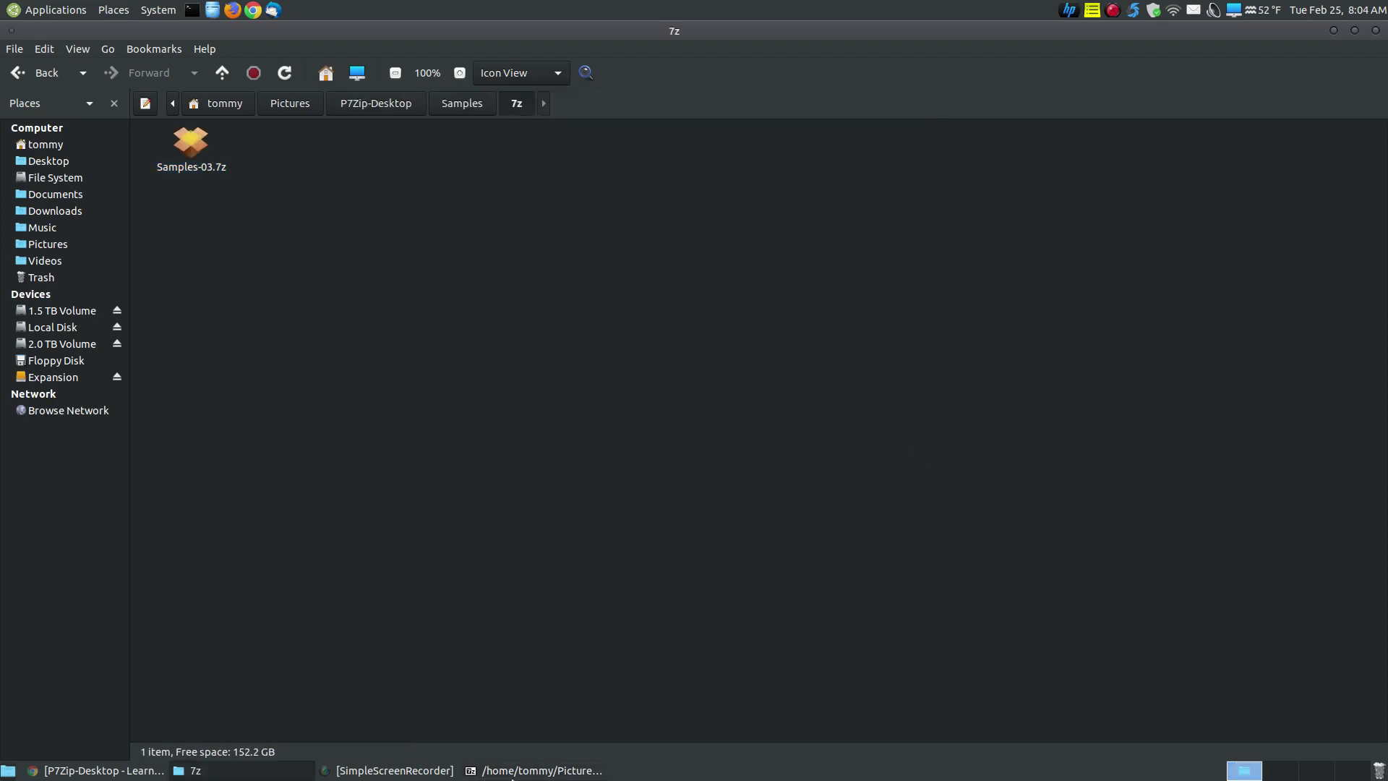
key(alt+Tab)
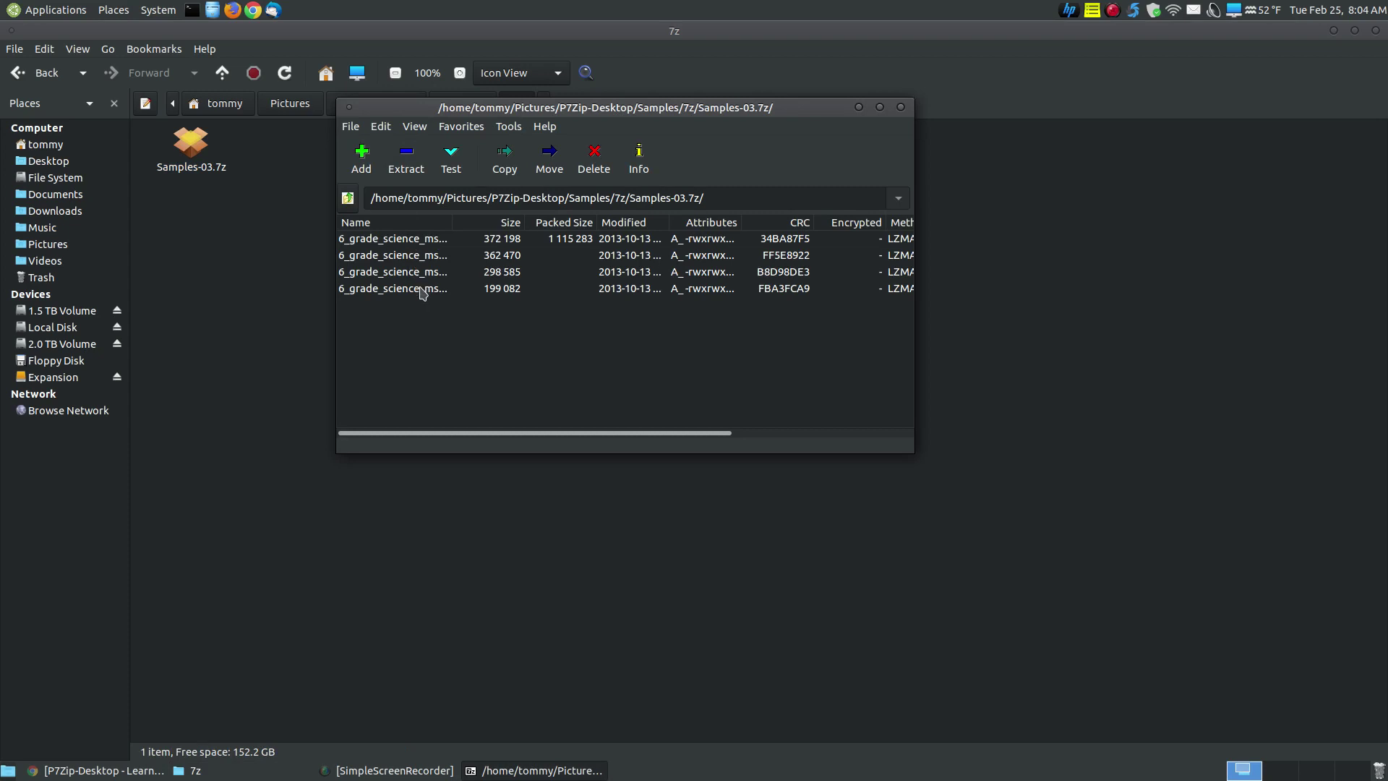
click(407, 168)
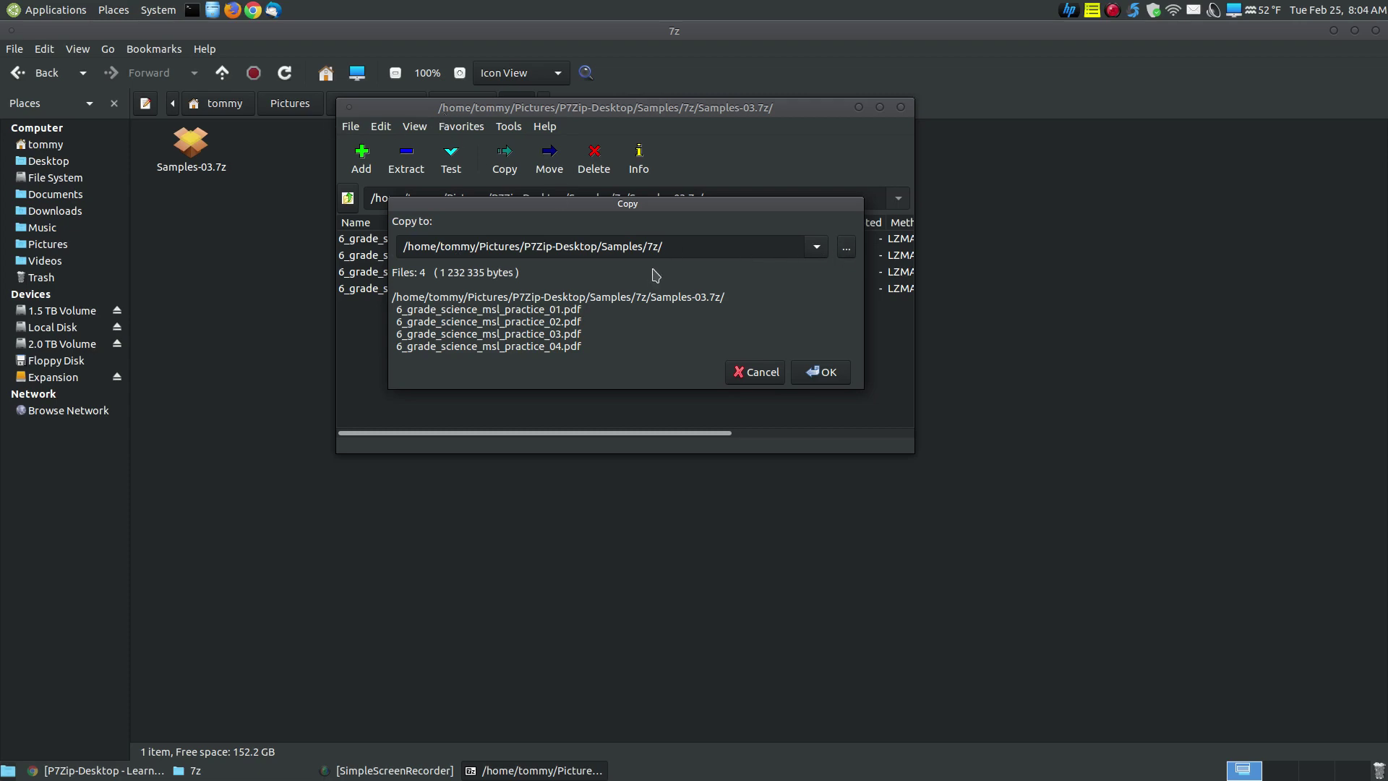
click(808, 372)
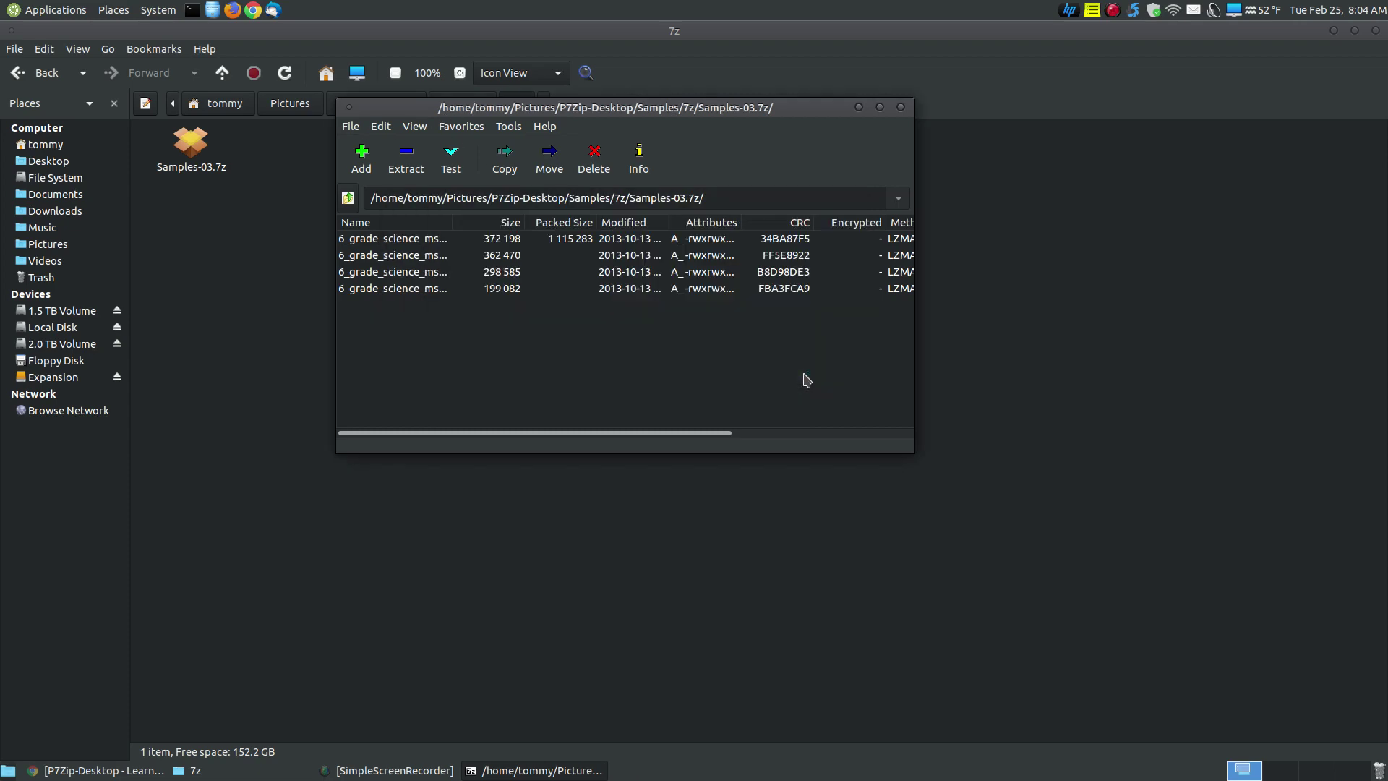
Step: Close the Samples-03.7z archive window and view the extracted 6_grade_science_msl_practice_01.pdf briefly
drag(615, 119, 873, 276)
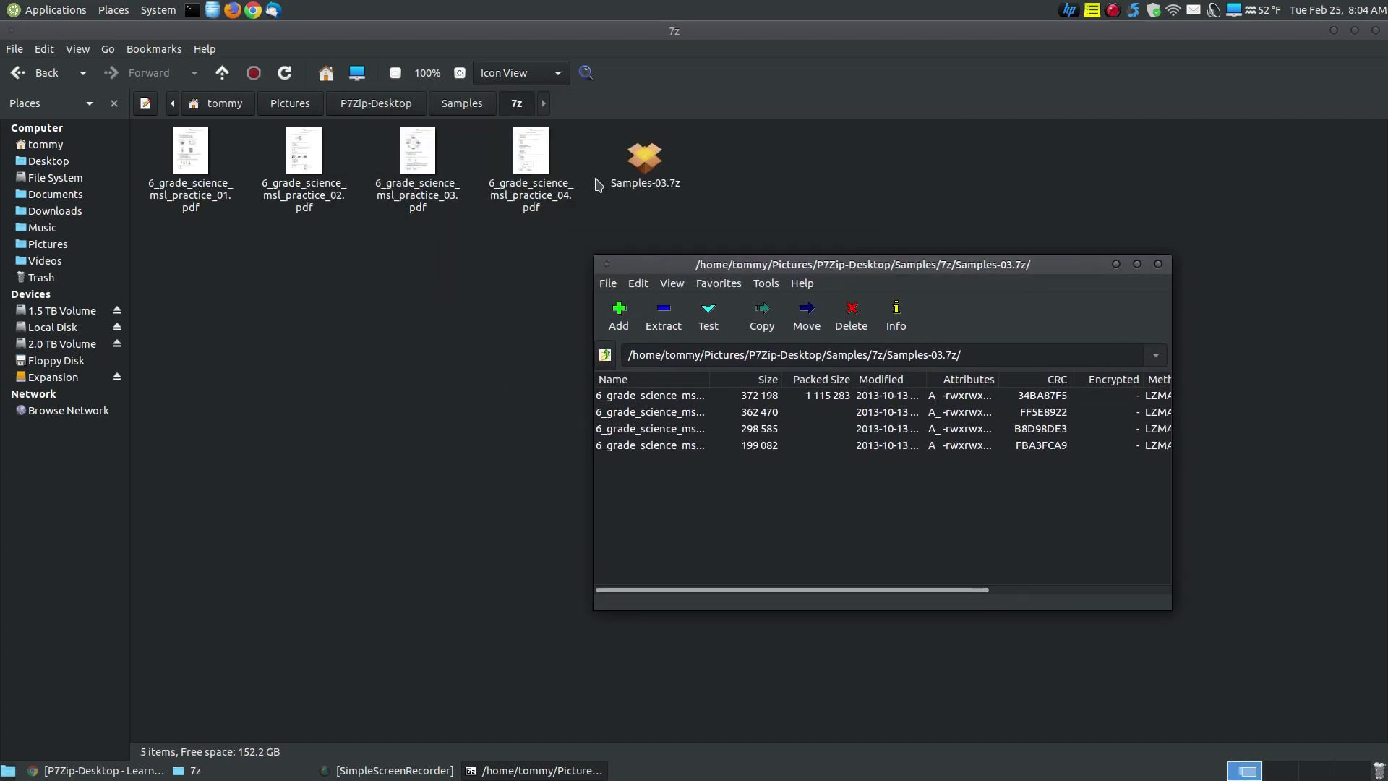
click(1157, 264)
double_click(196, 144)
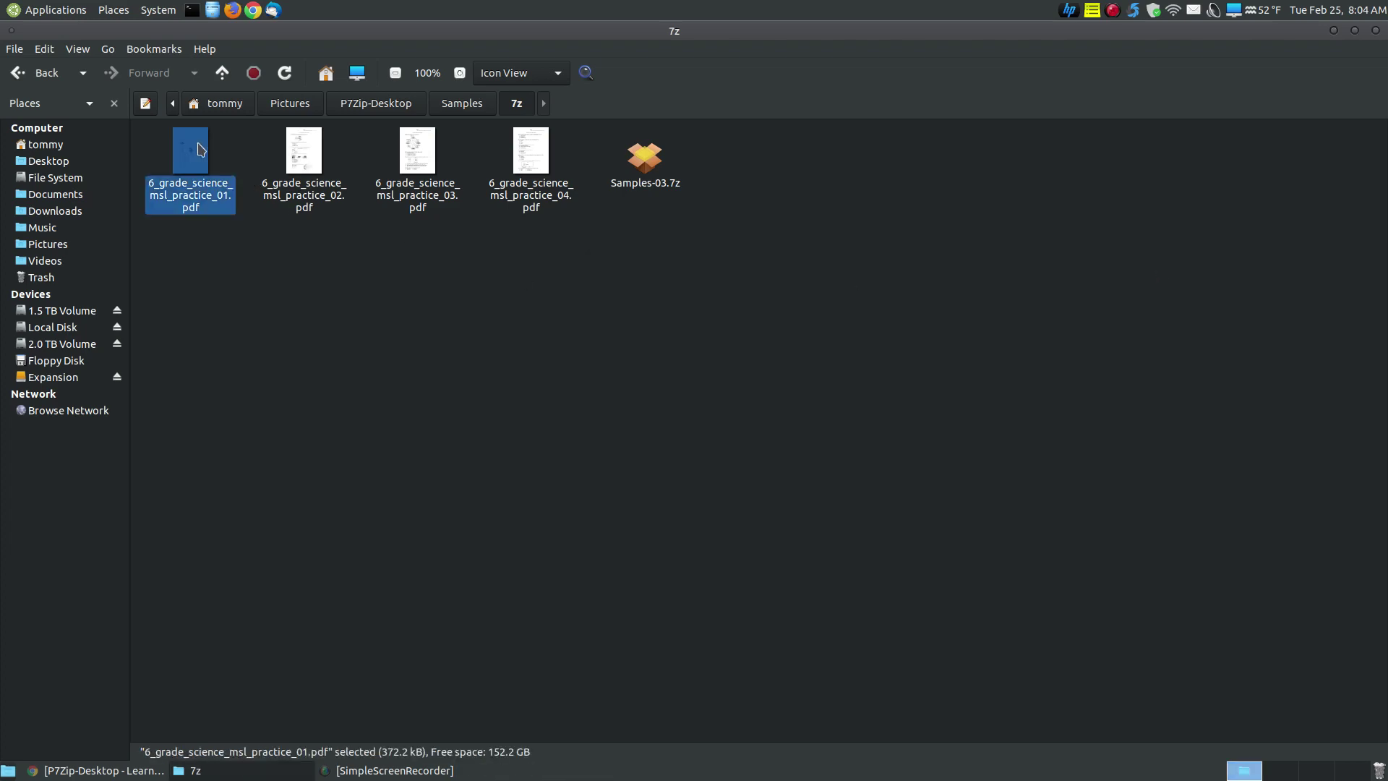
click(1375, 31)
Step: Delete the four extracted PDFs from the 7z folder, keeping Samples-03.7z
click(531, 164)
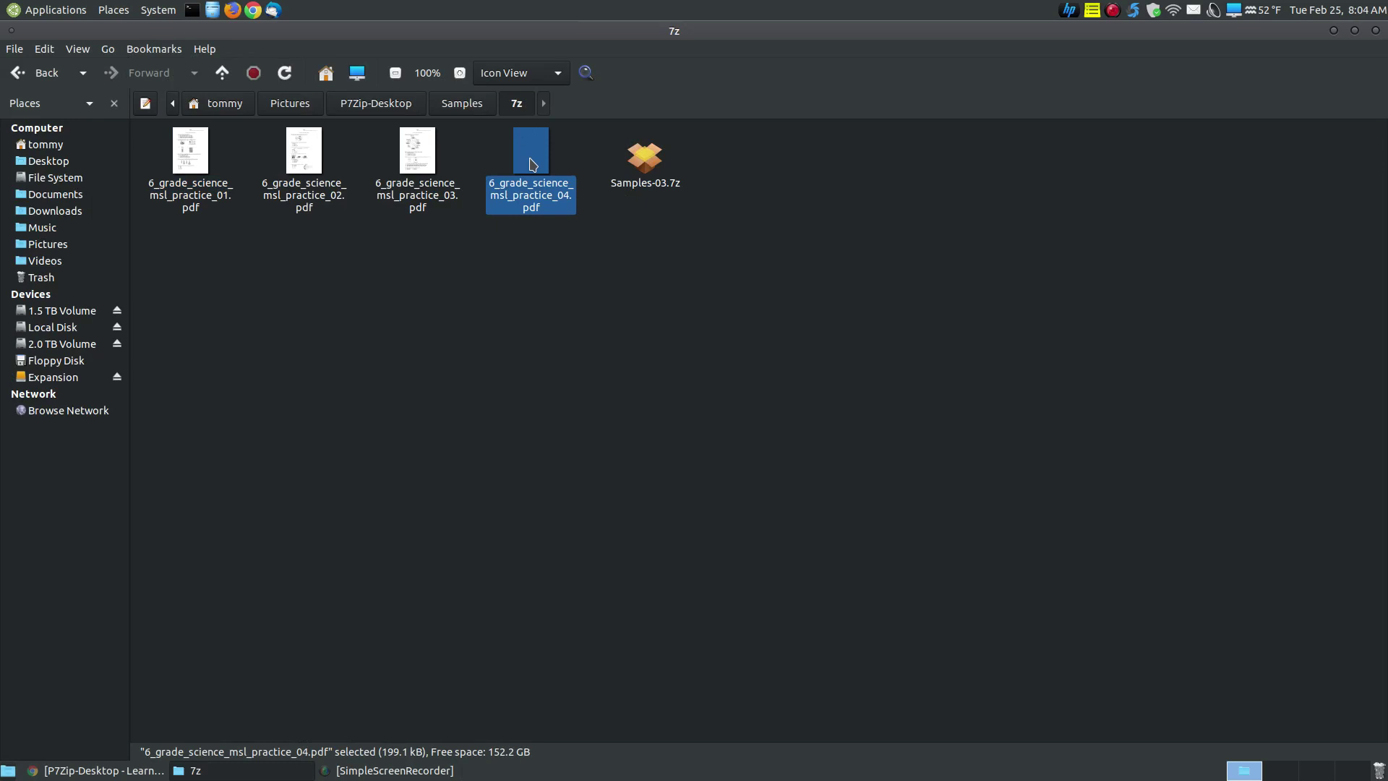
key(shift+Left)
key(shift+Left)
key(shift+Left)
key(Delete)
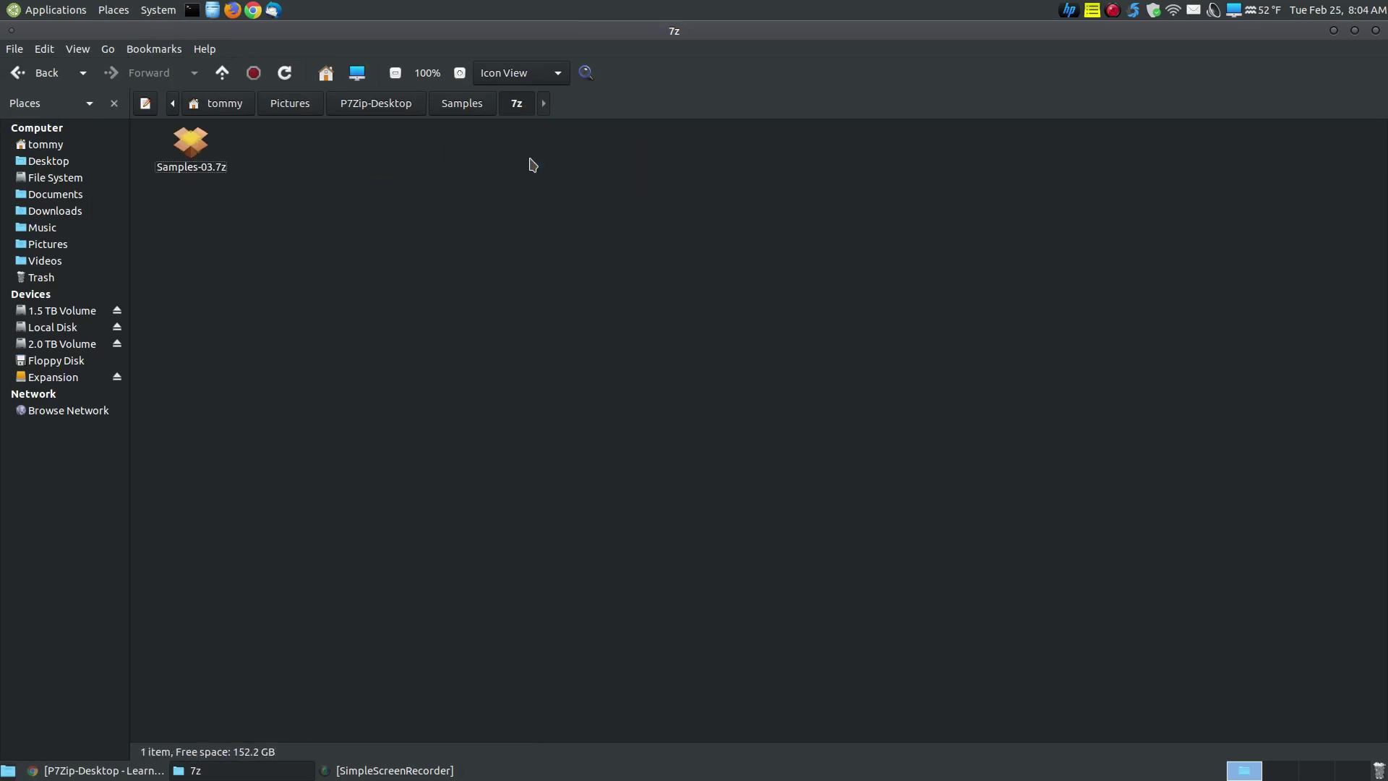
Step: Look at the contents of Samples-02.rar from the Rar folder and close the archive again
click(461, 102)
double_click(305, 161)
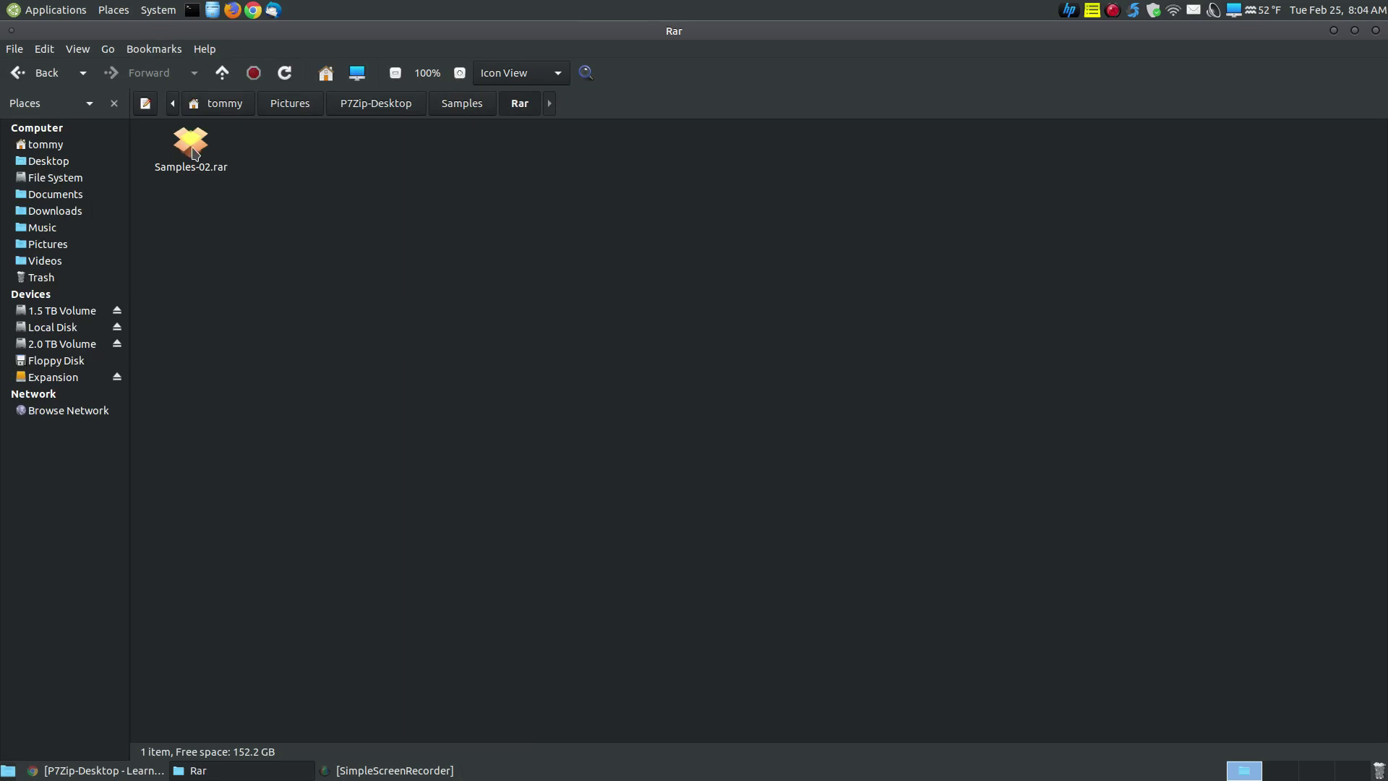
click(193, 145)
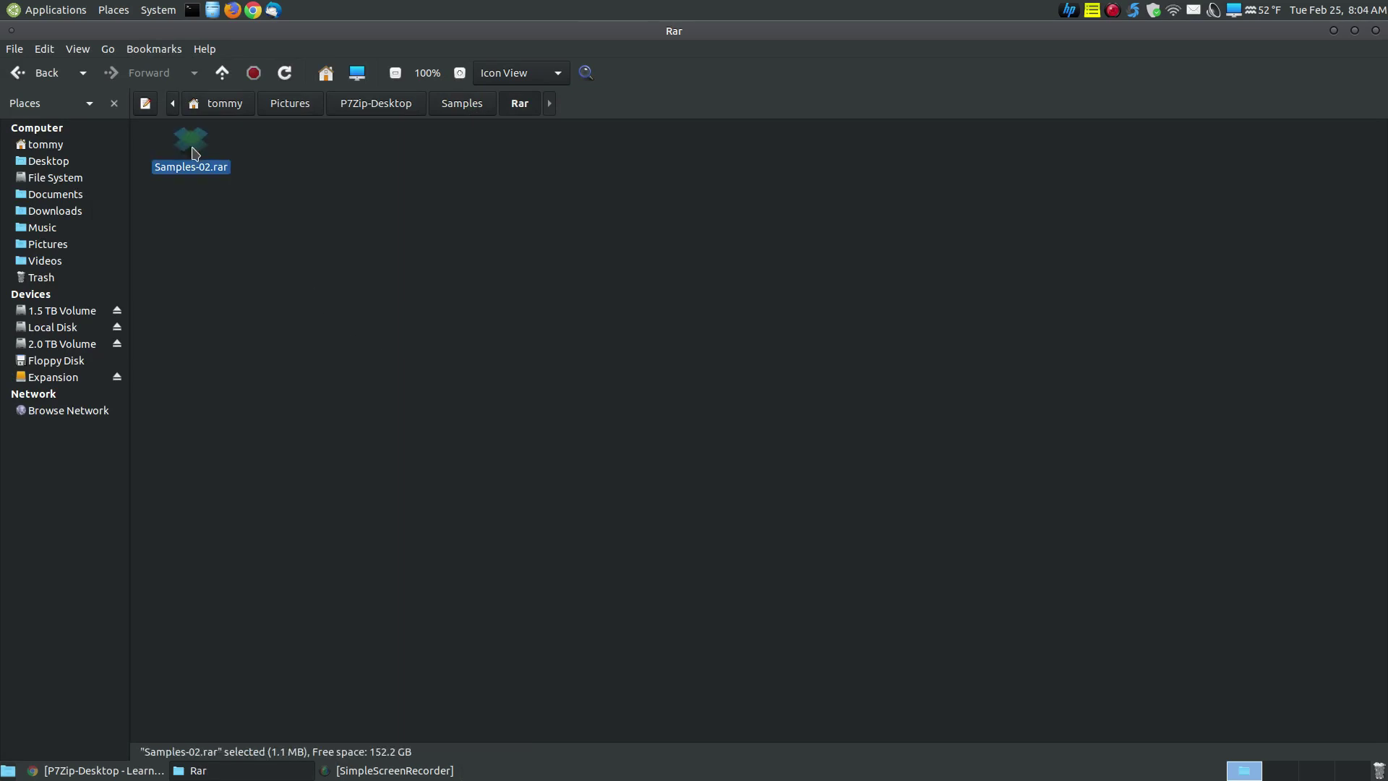
double_click(192, 145)
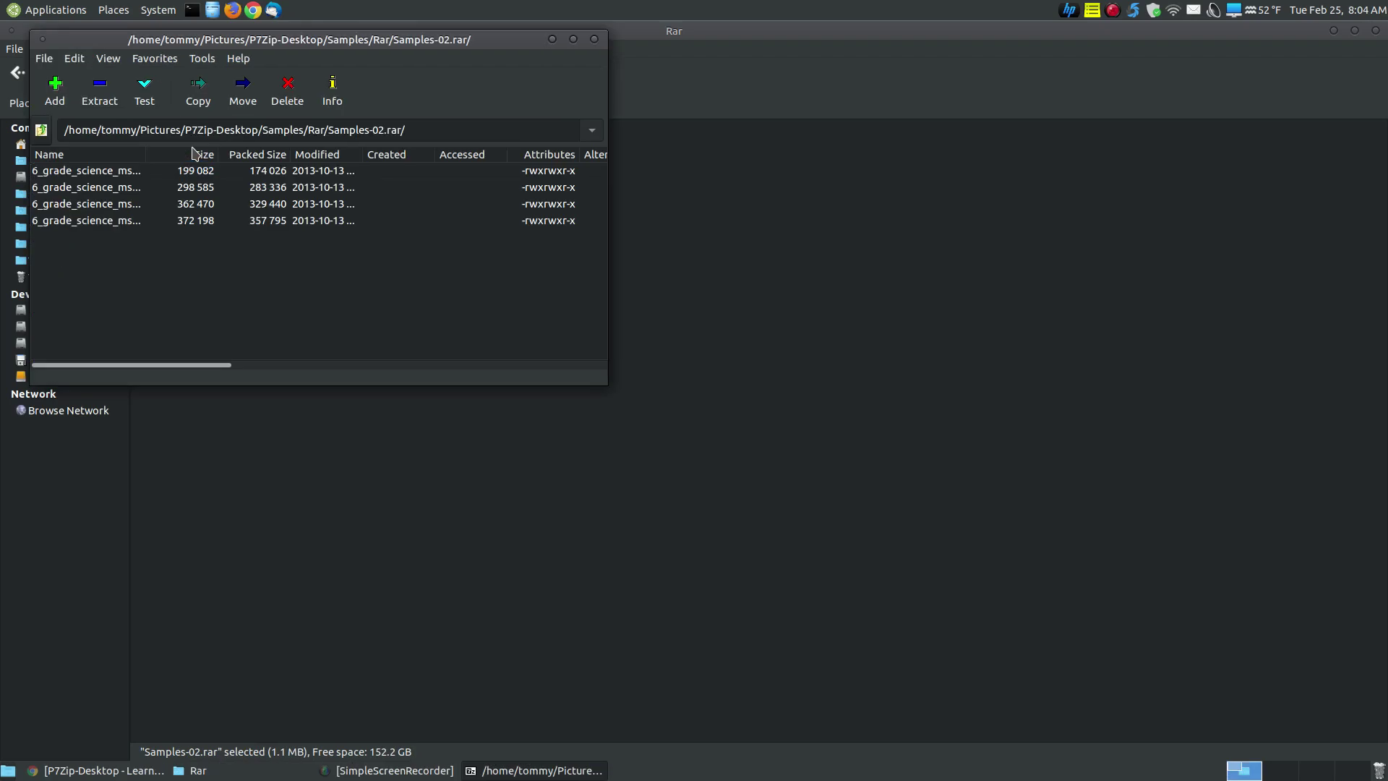
click(594, 39)
Step: Reopen Samples-02.rar by choosing P7Zip Desktop as the application, and move its window clear of the archive file
right_click(195, 149)
mouse_move(286, 187)
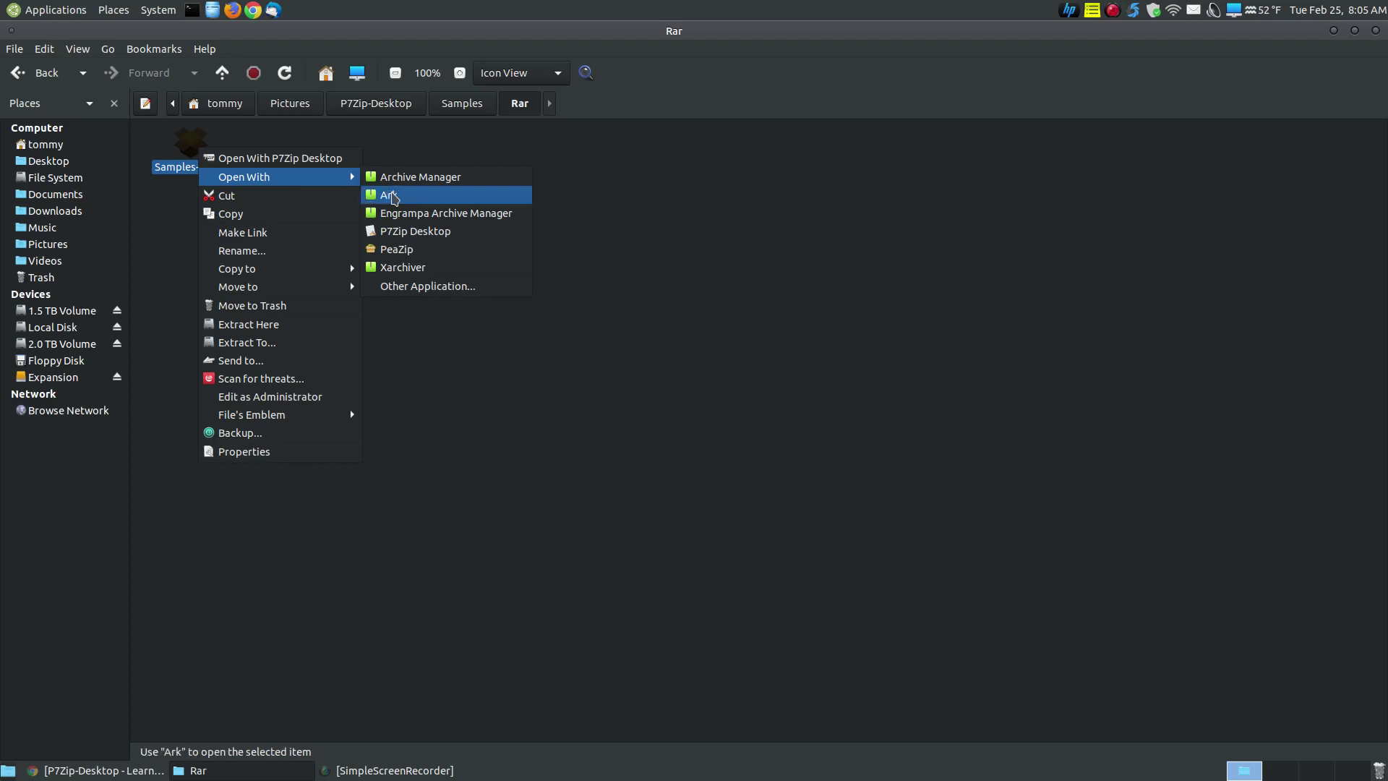
click(444, 231)
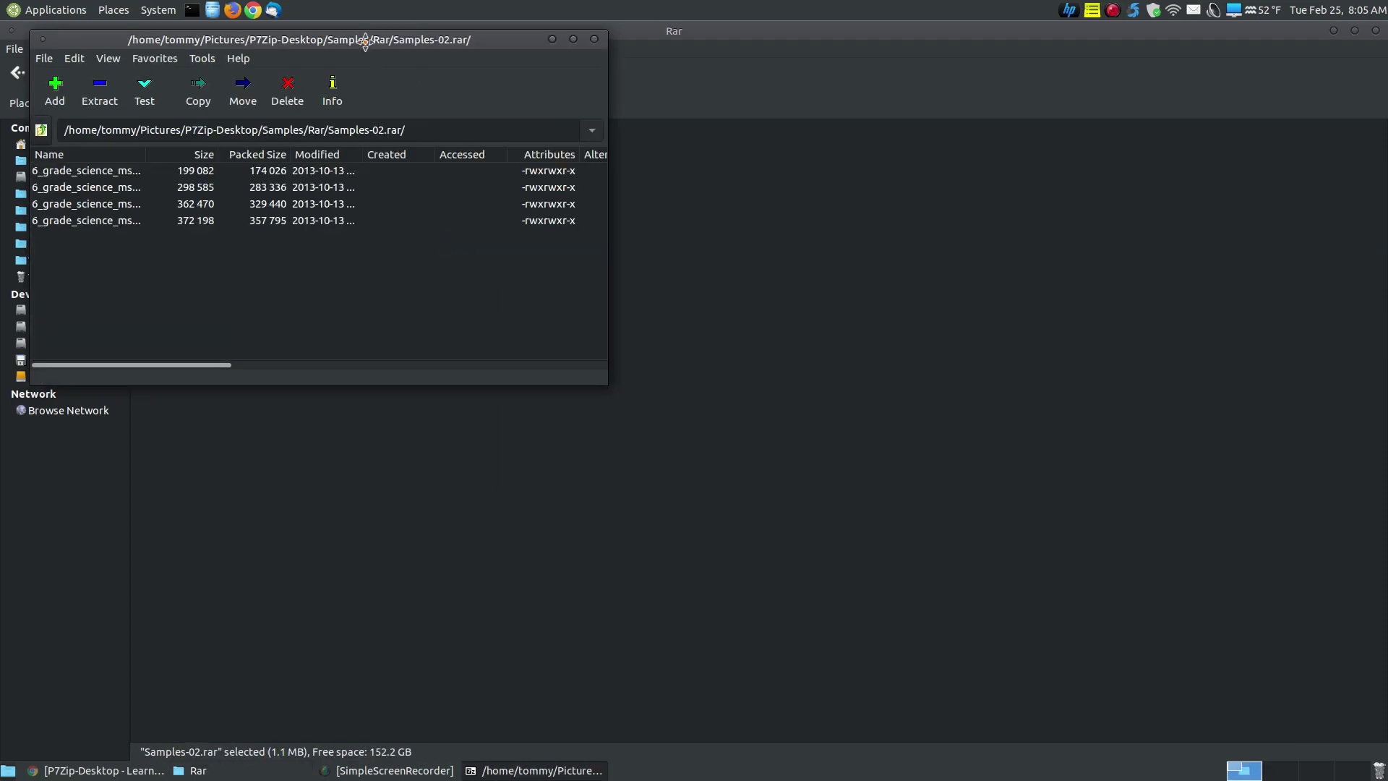
drag(365, 41, 693, 137)
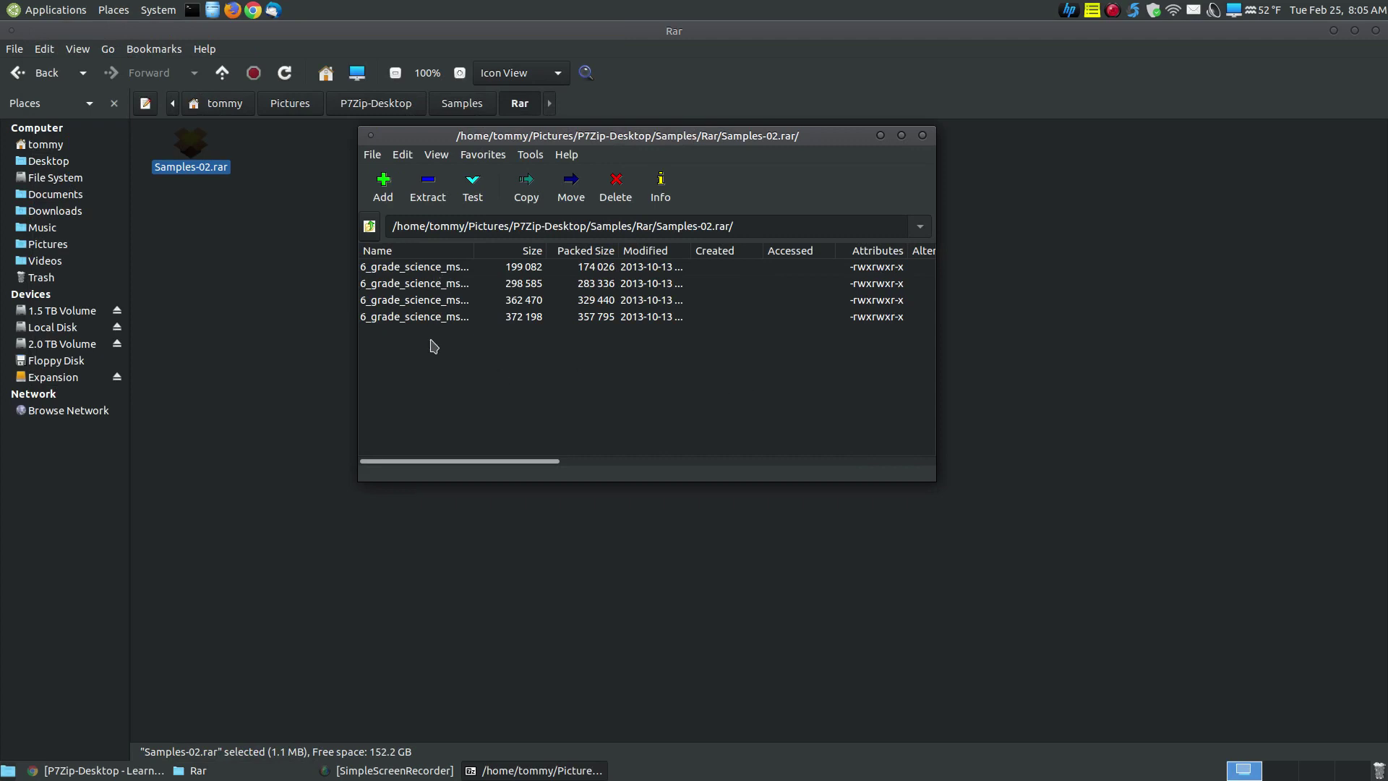
Step: Extract all four PDFs from Samples-02.rar into the Rar folder and move the archive window below the extracted files
click(431, 318)
key(shift+Up)
key(shift+Up)
key(shift+Up)
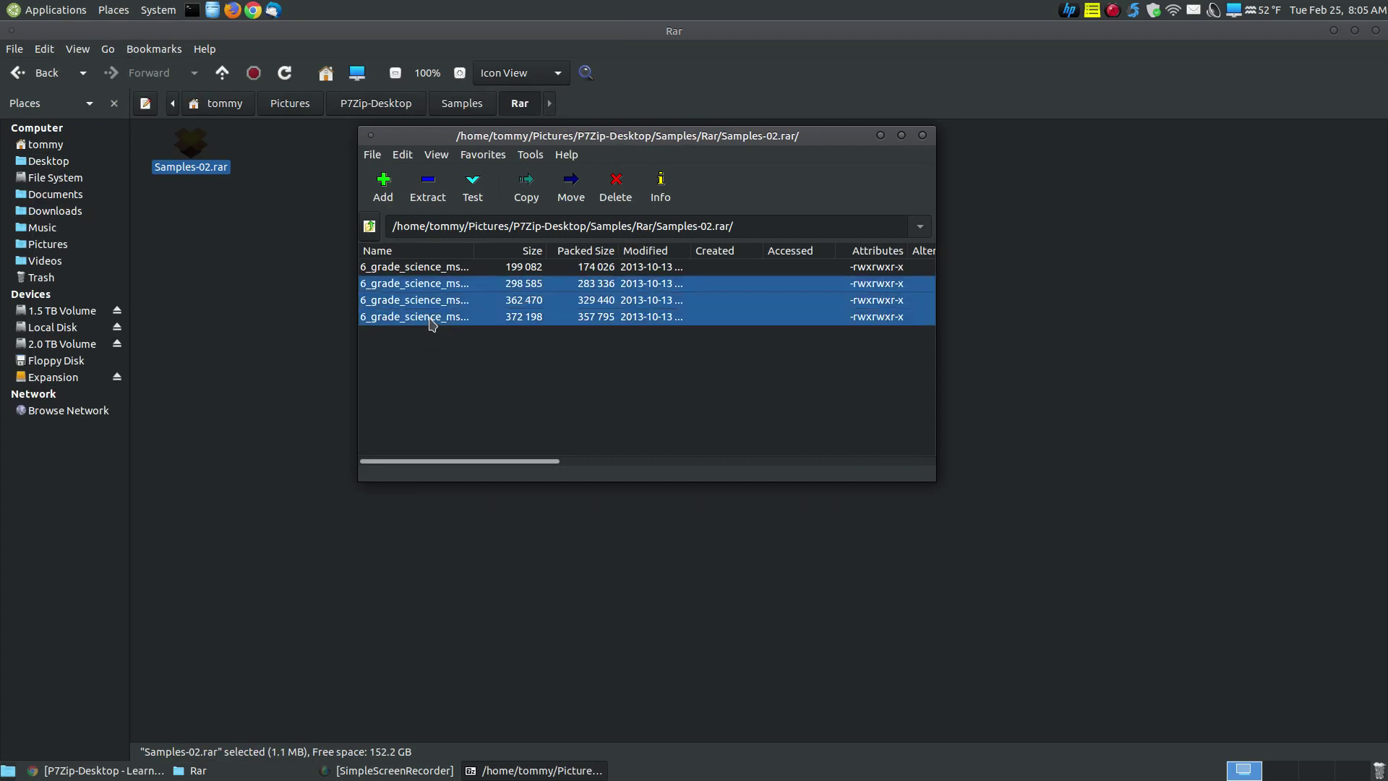
click(426, 206)
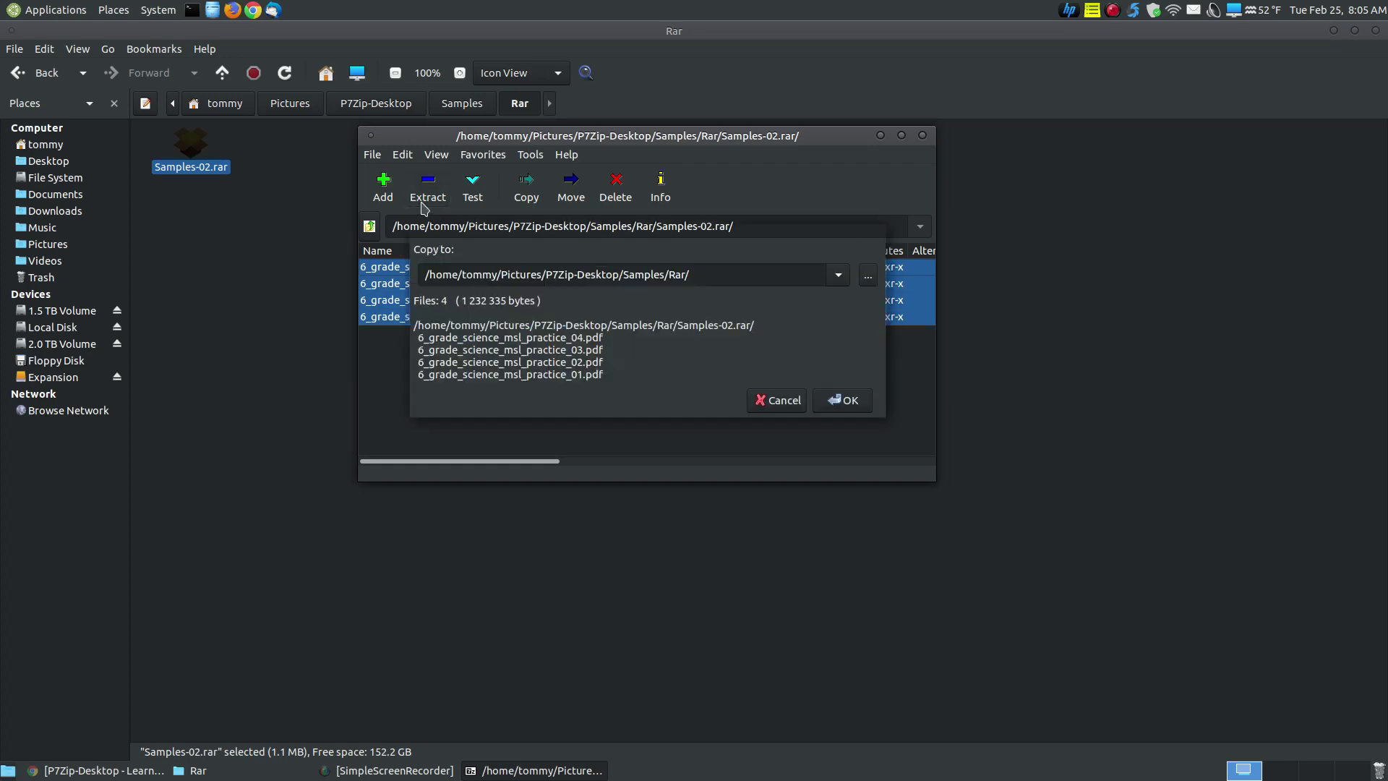
click(831, 401)
drag(771, 137, 818, 293)
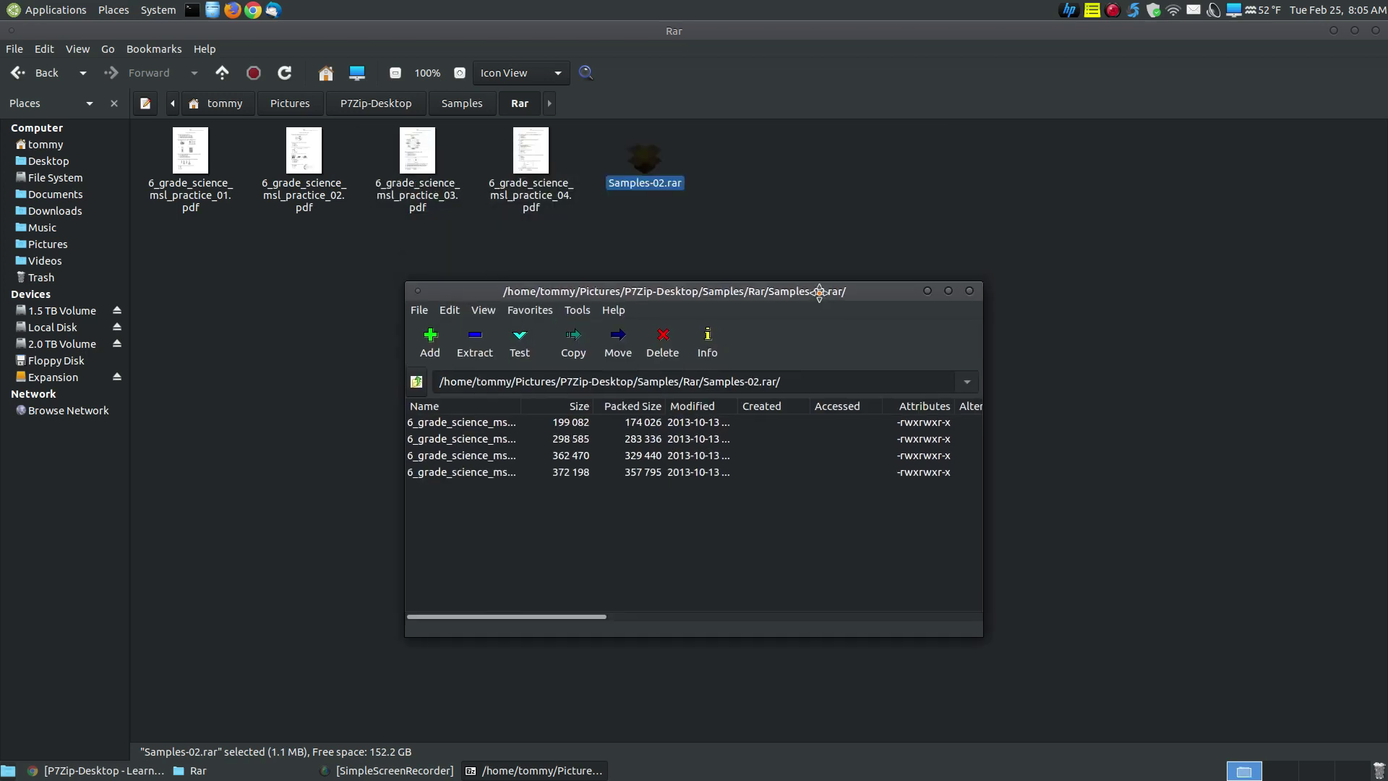
Step: Close the Samples-02.rar archive window and view the extracted 6_grade_science_msl_practice_04.pdf briefly
click(969, 291)
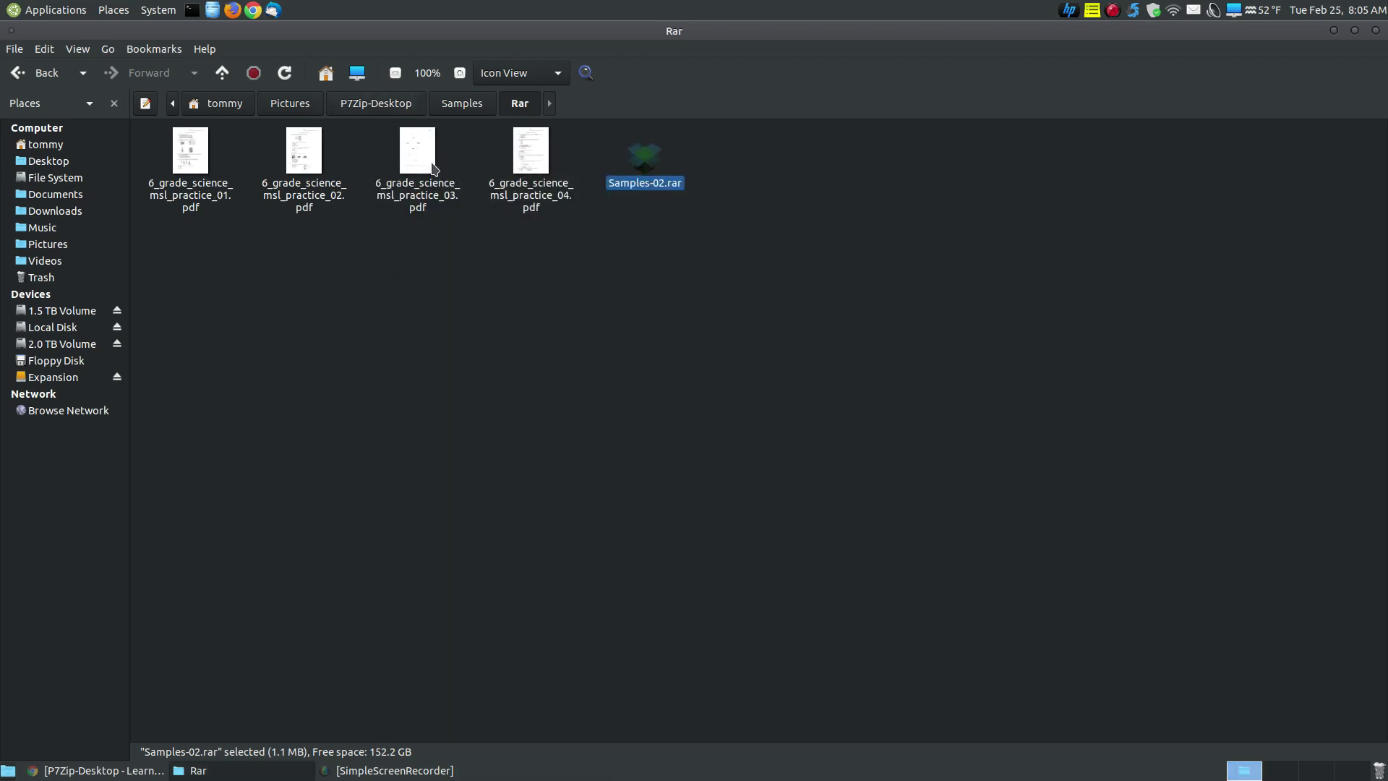
double_click(534, 161)
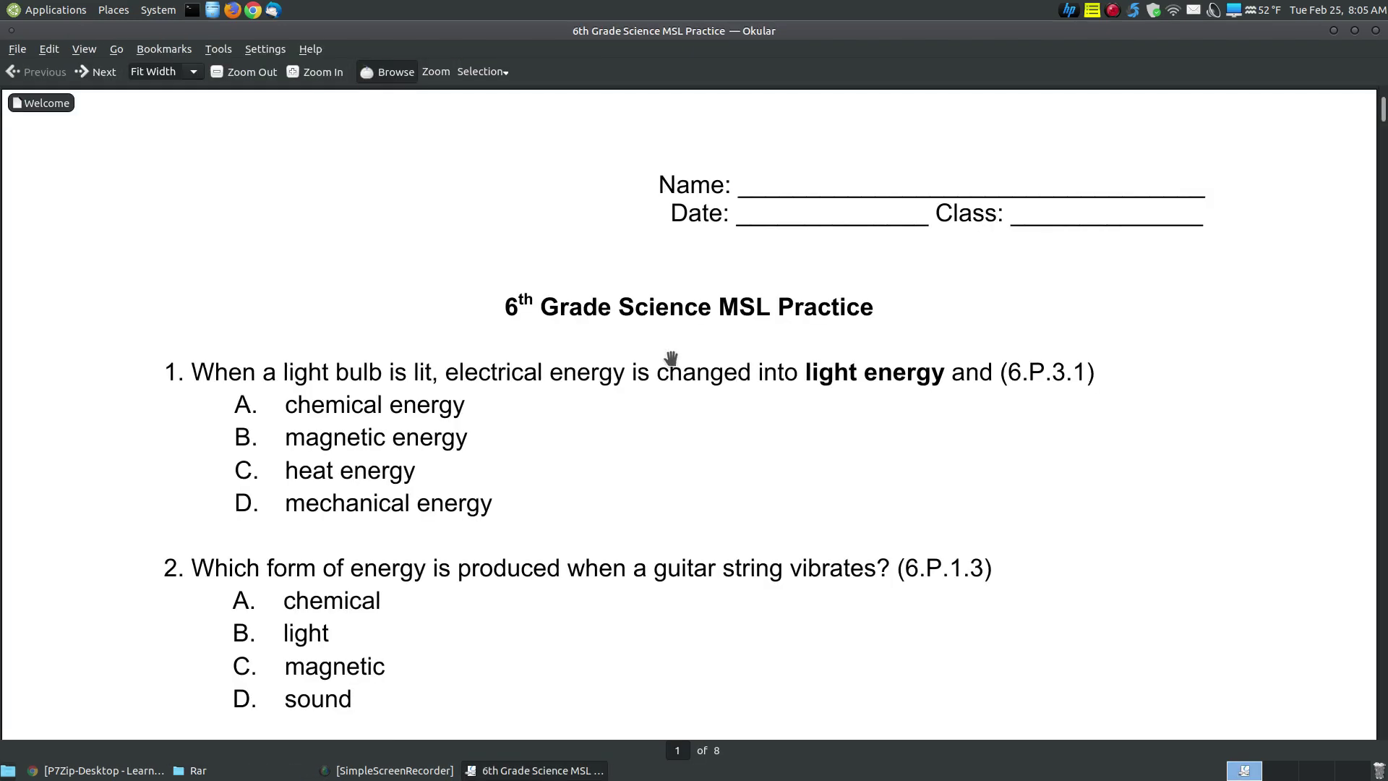
click(1374, 30)
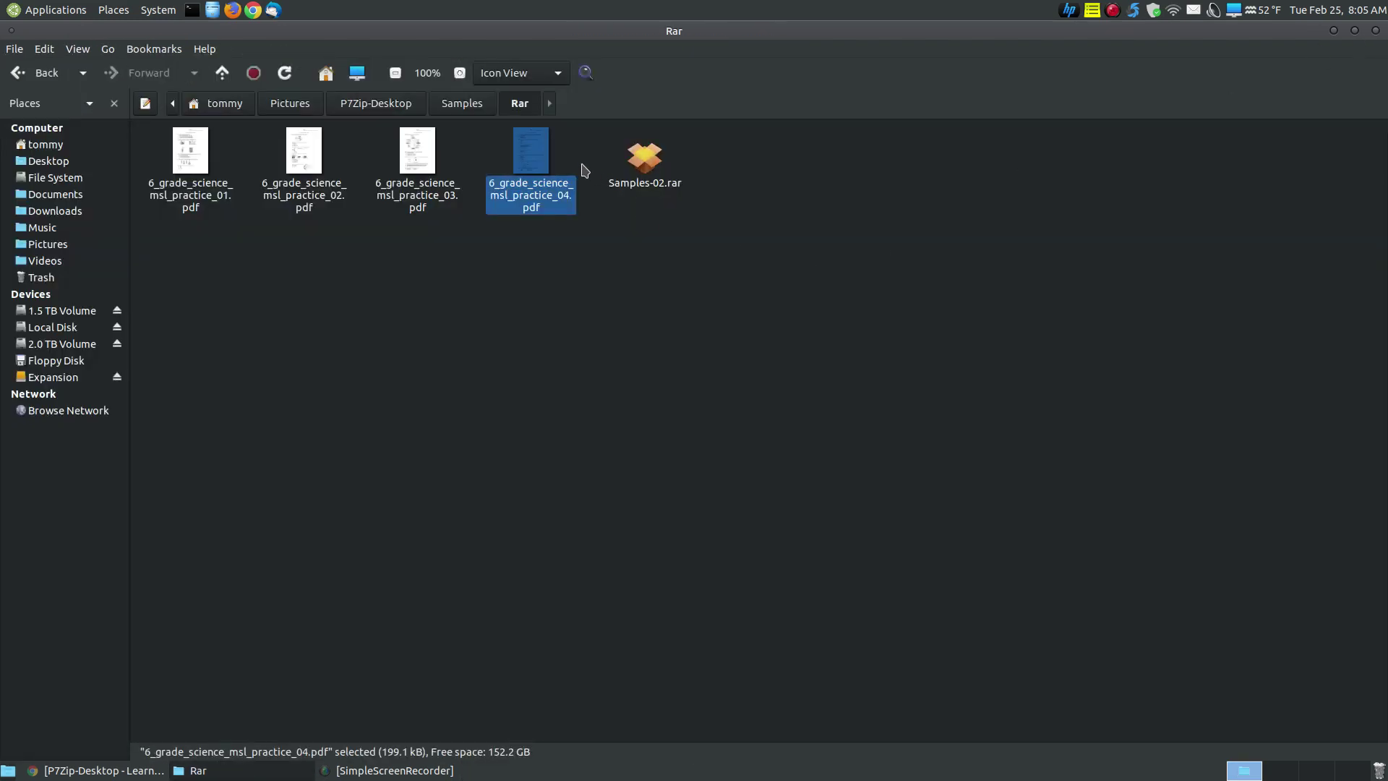
Step: Delete the four extracted PDFs from the Rar folder, keeping Samples-02.rar
key(shift+Left)
key(shift+Left)
key(shift+Left)
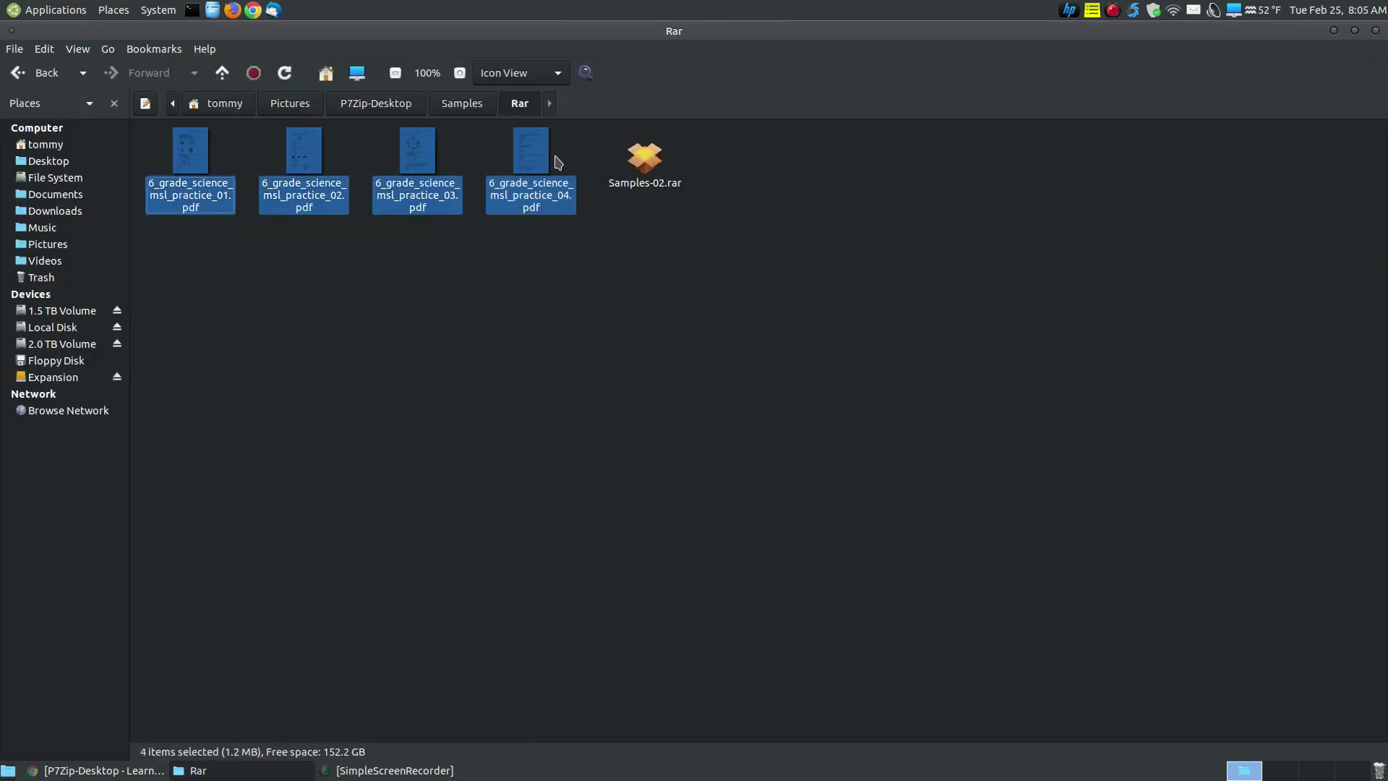
key(Delete)
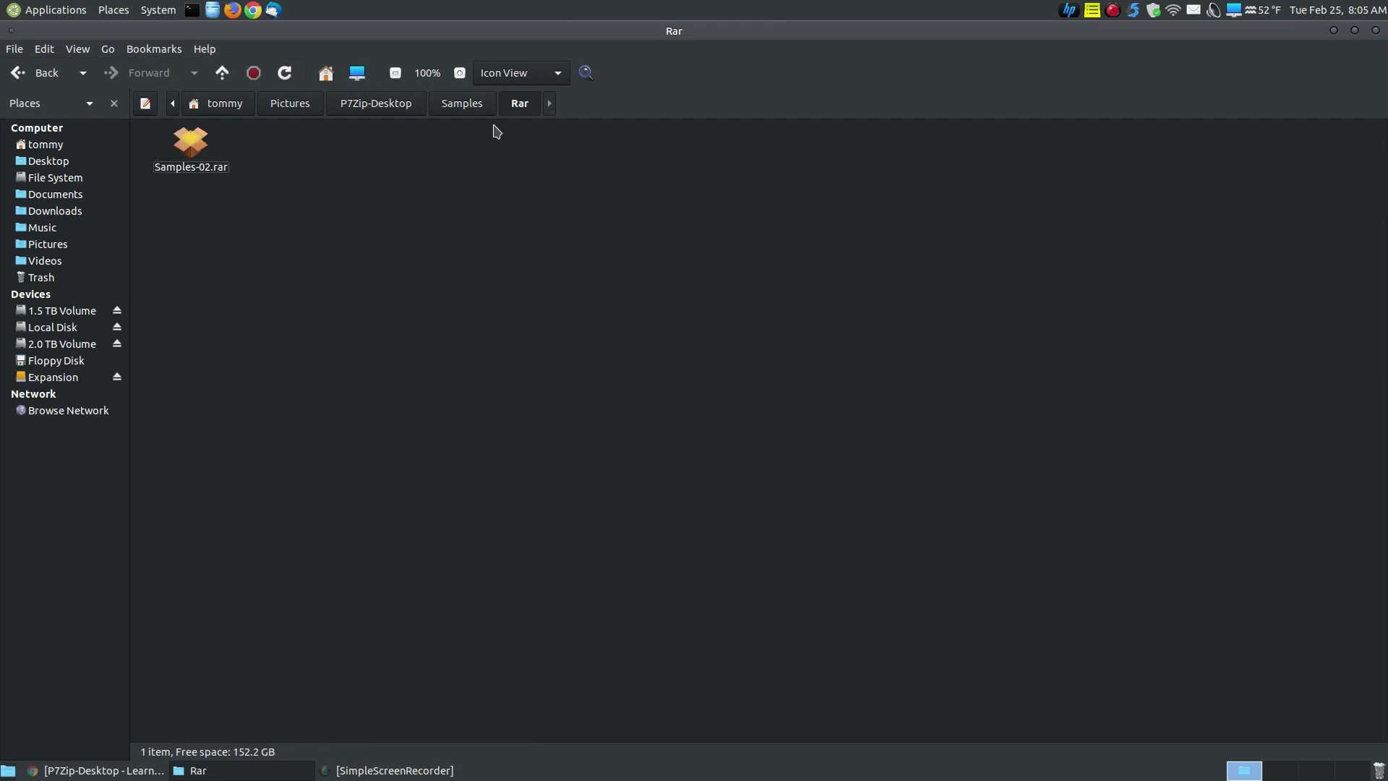
Step: Open Samples.zip from the Zip folder inside Samples and move its window clear of the archive file
click(471, 112)
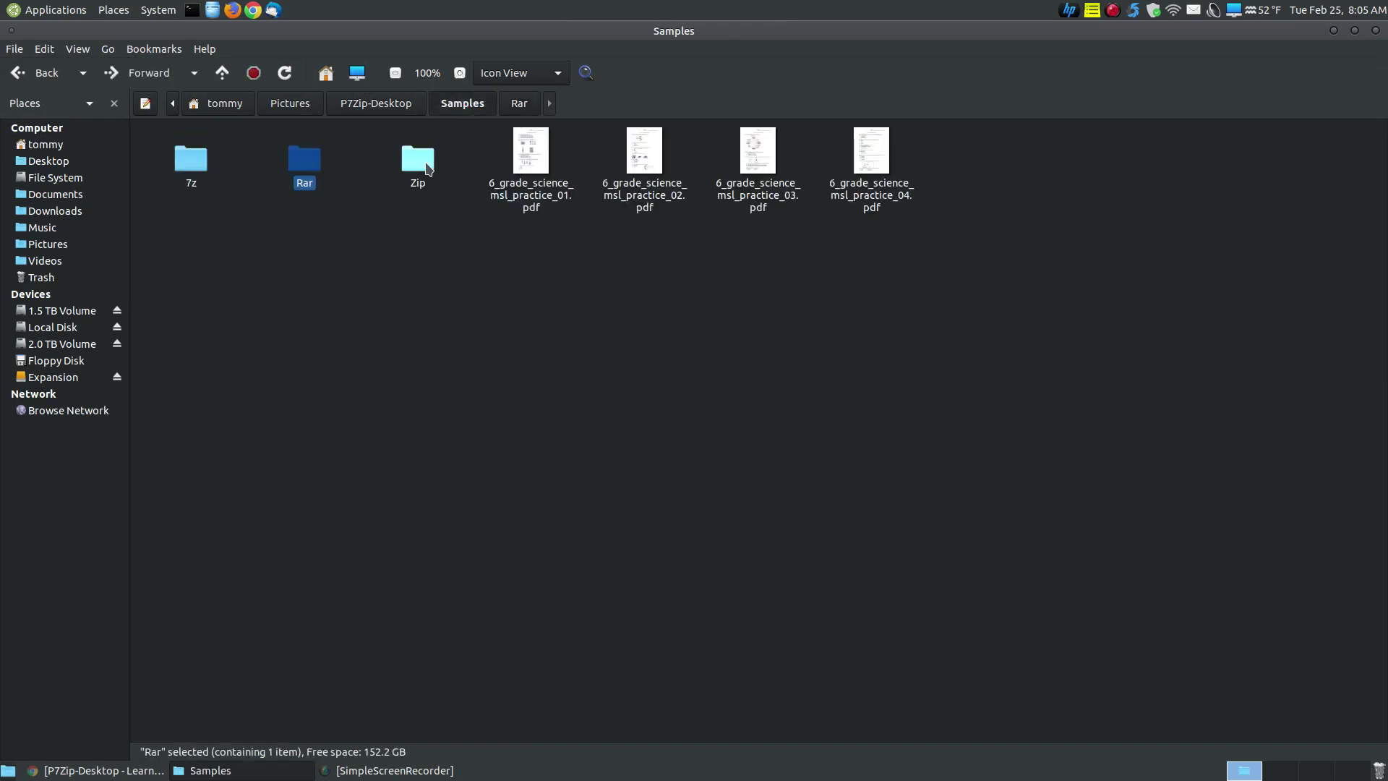
double_click(429, 168)
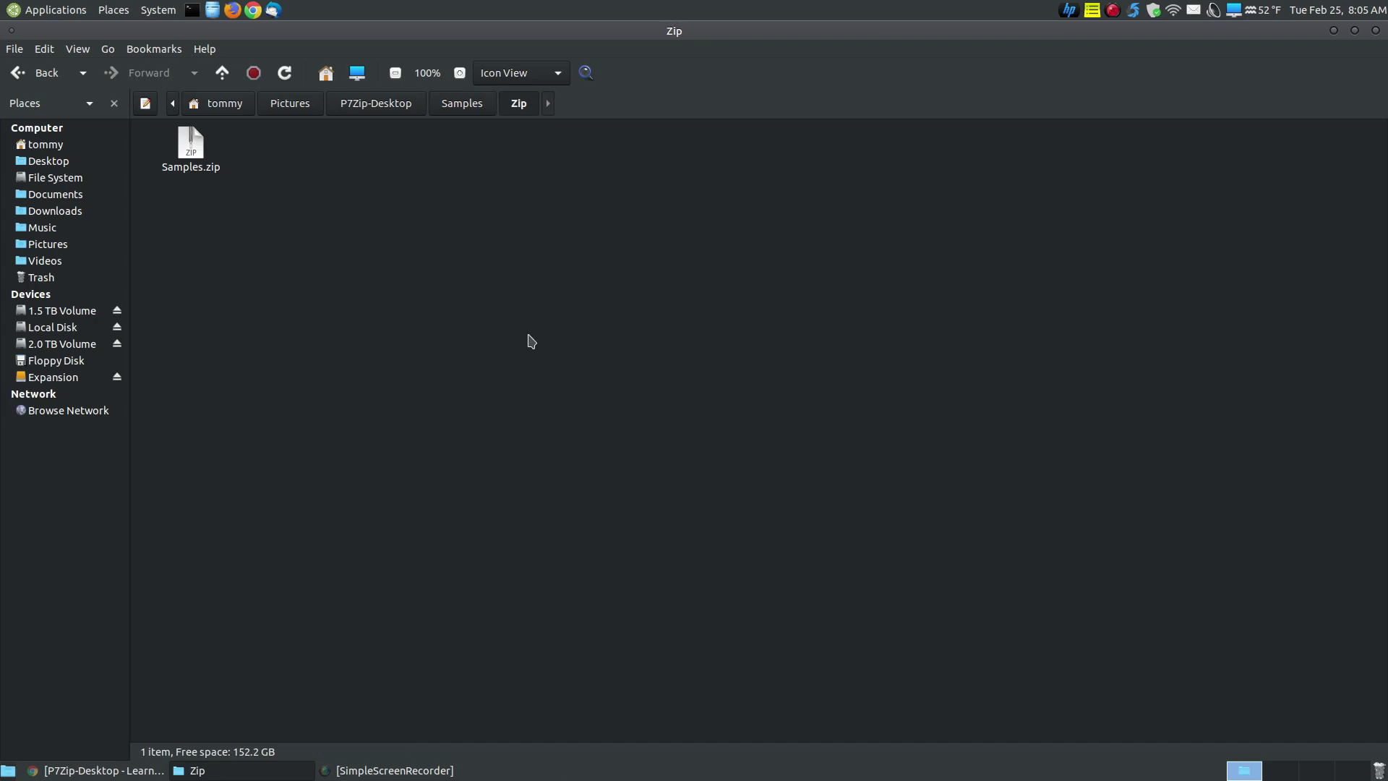
click(191, 143)
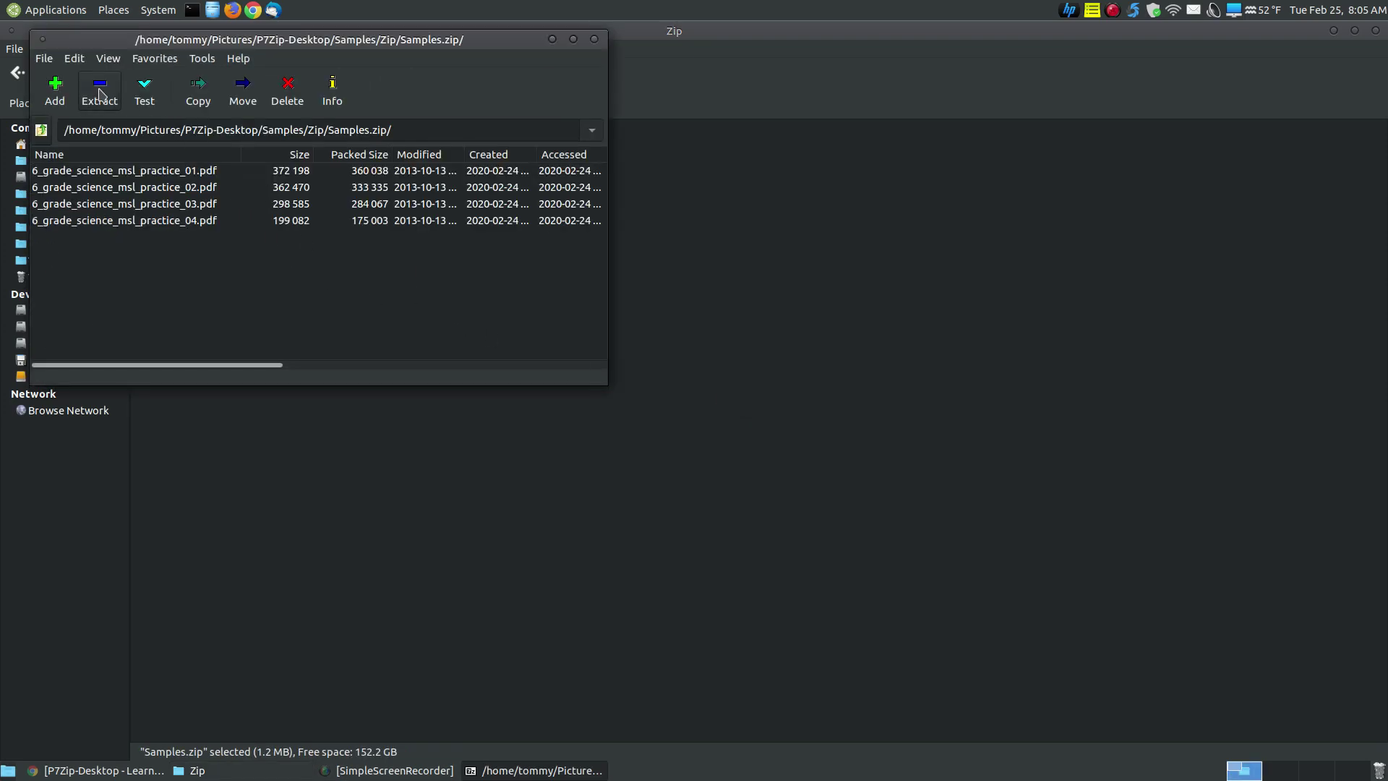
drag(291, 47, 727, 172)
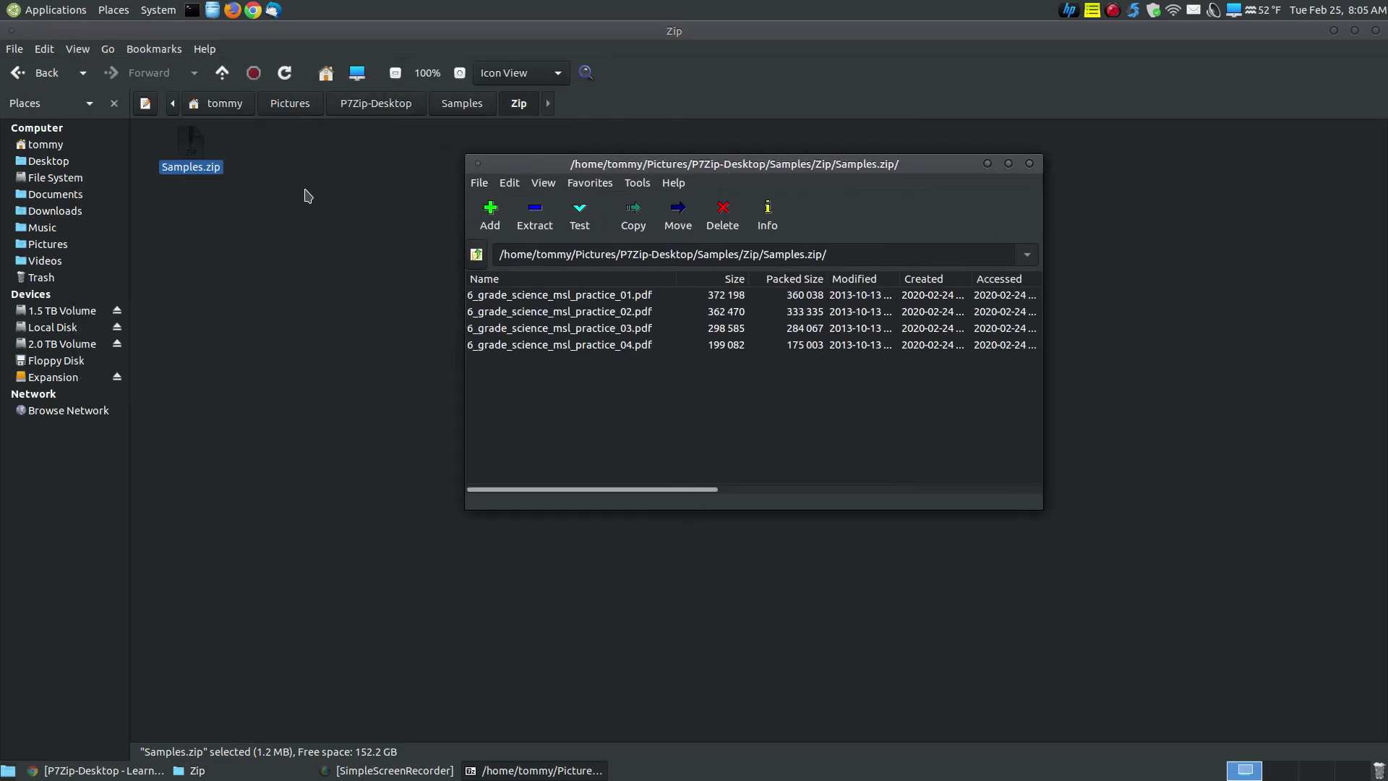
Step: Extract 6_grade_science_msl_practice_02.pdf and 6_grade_science_msl_practice_04.pdf from Samples.zip one at a time into the Zip folder
click(611, 318)
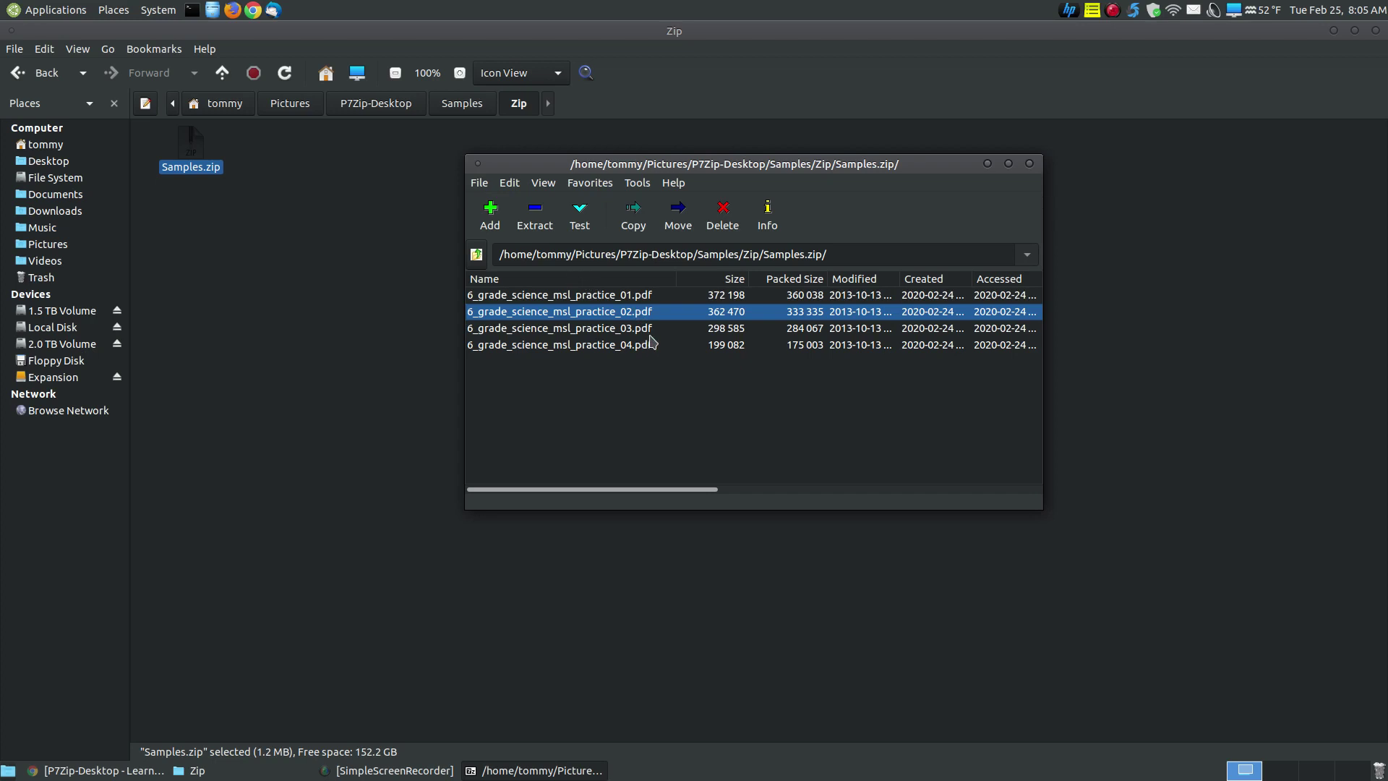
click(541, 230)
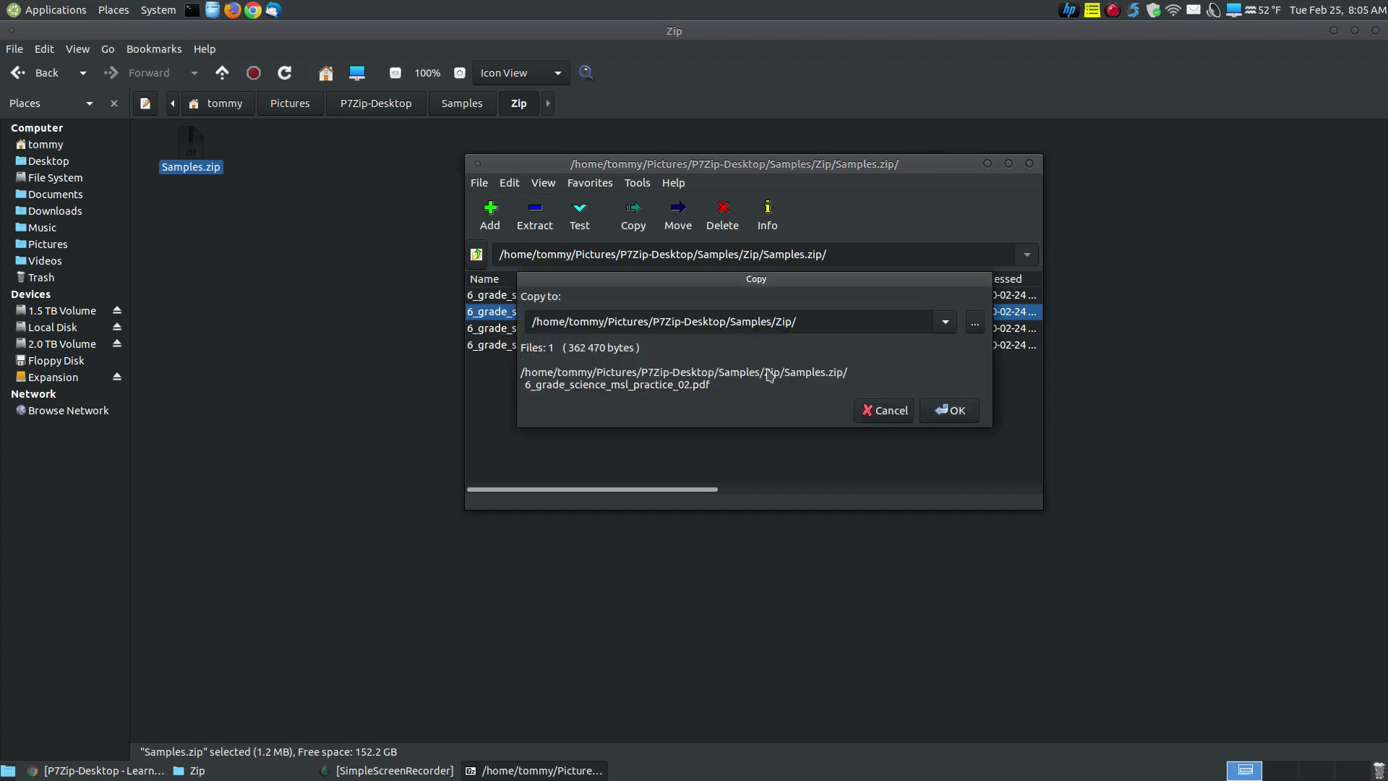
click(945, 412)
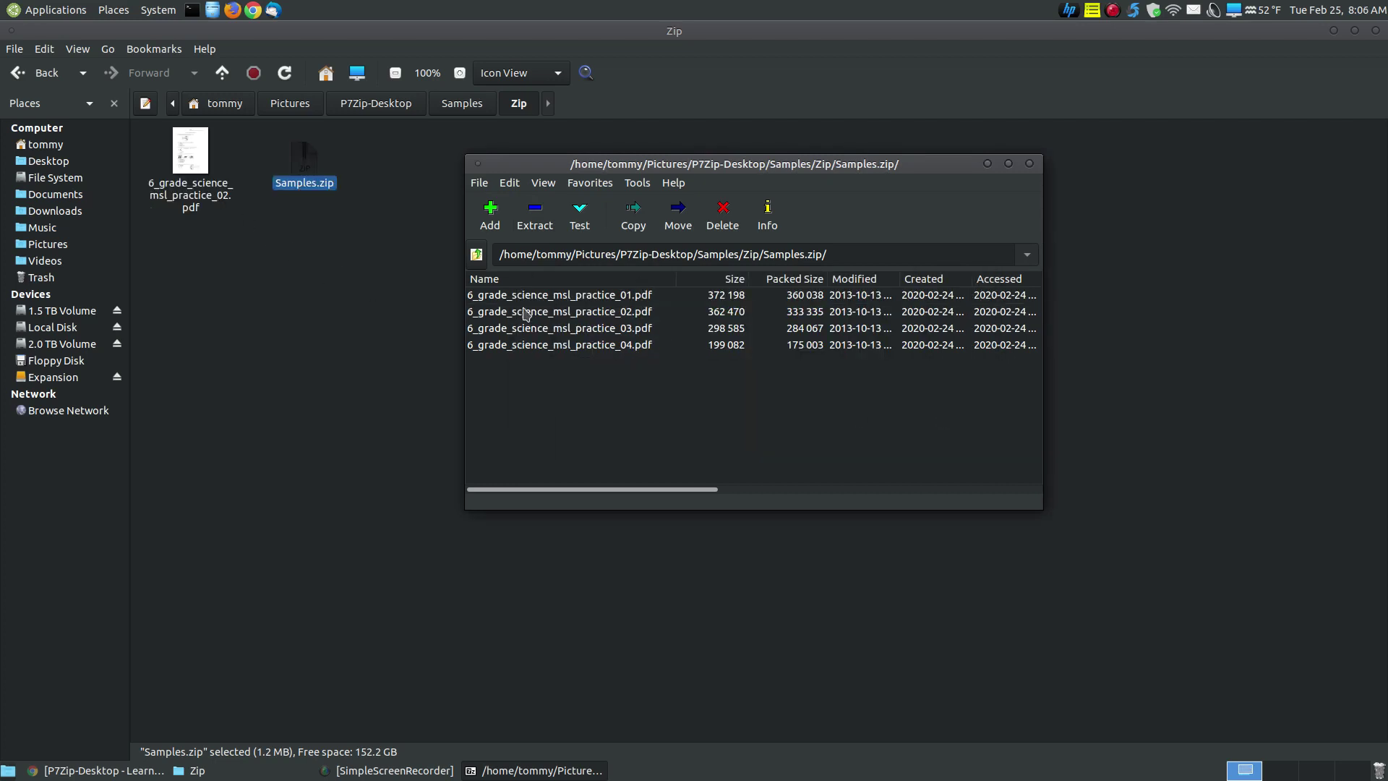
click(625, 346)
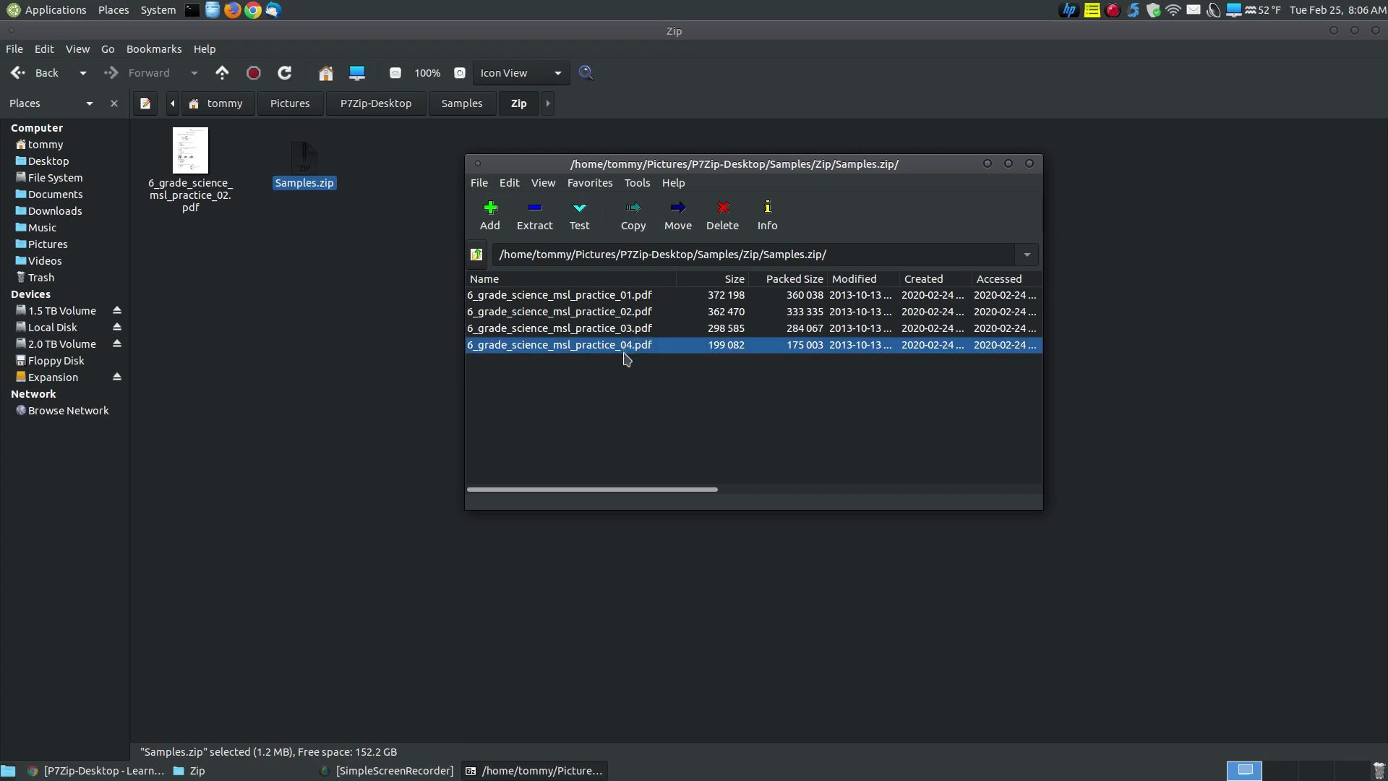
click(536, 217)
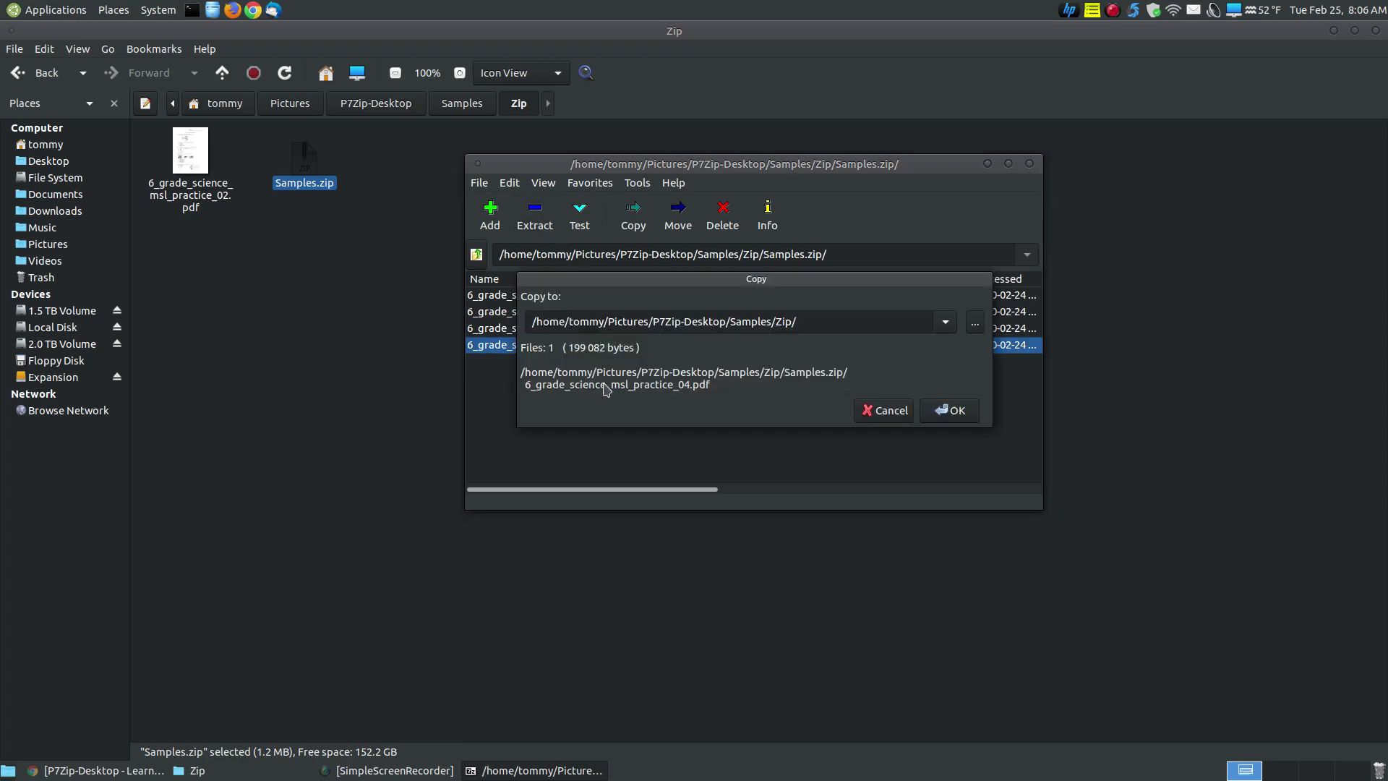
click(954, 411)
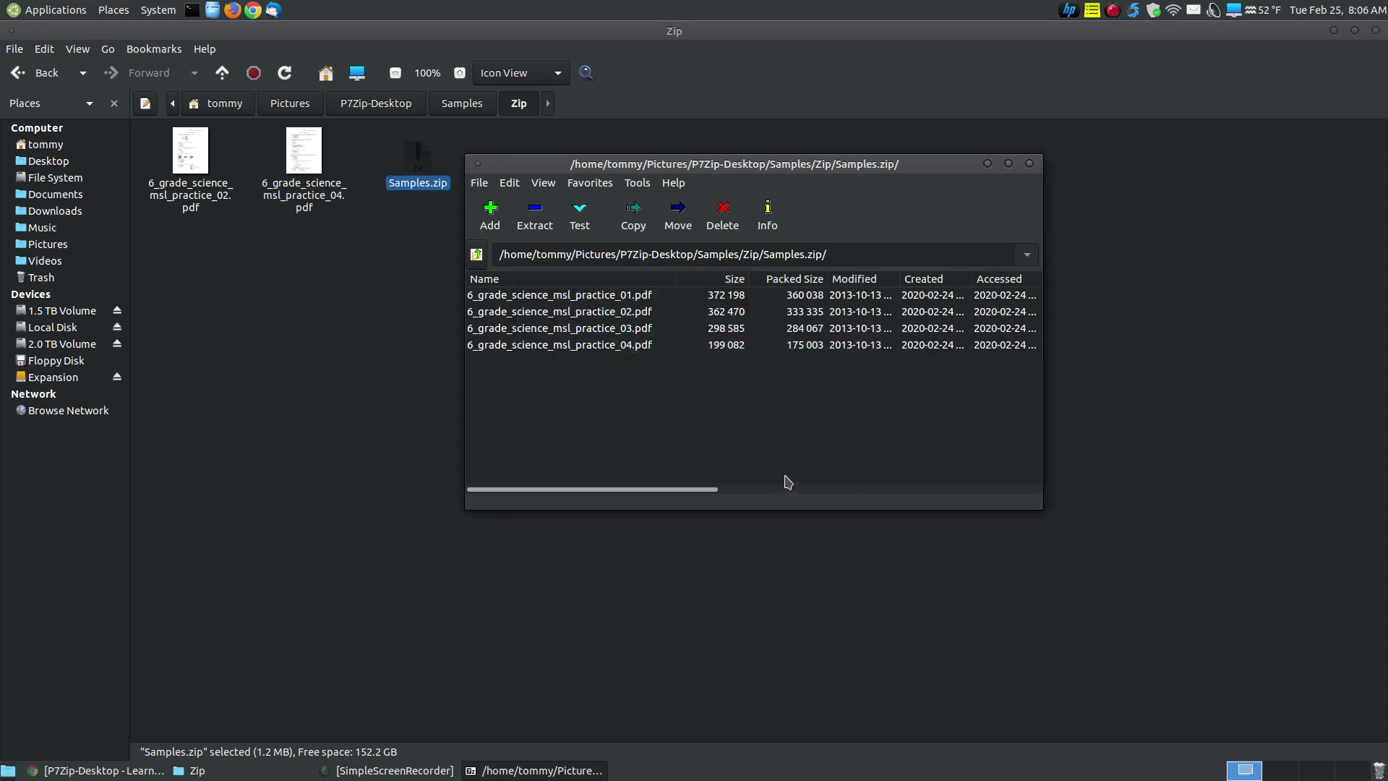
Step: Extract 6_grade_science_msl_practice_01.pdf and then 6_grade_science_msl_practice_03.pdf individually into the Zip folder, and move the archive window off the extracted files
click(628, 298)
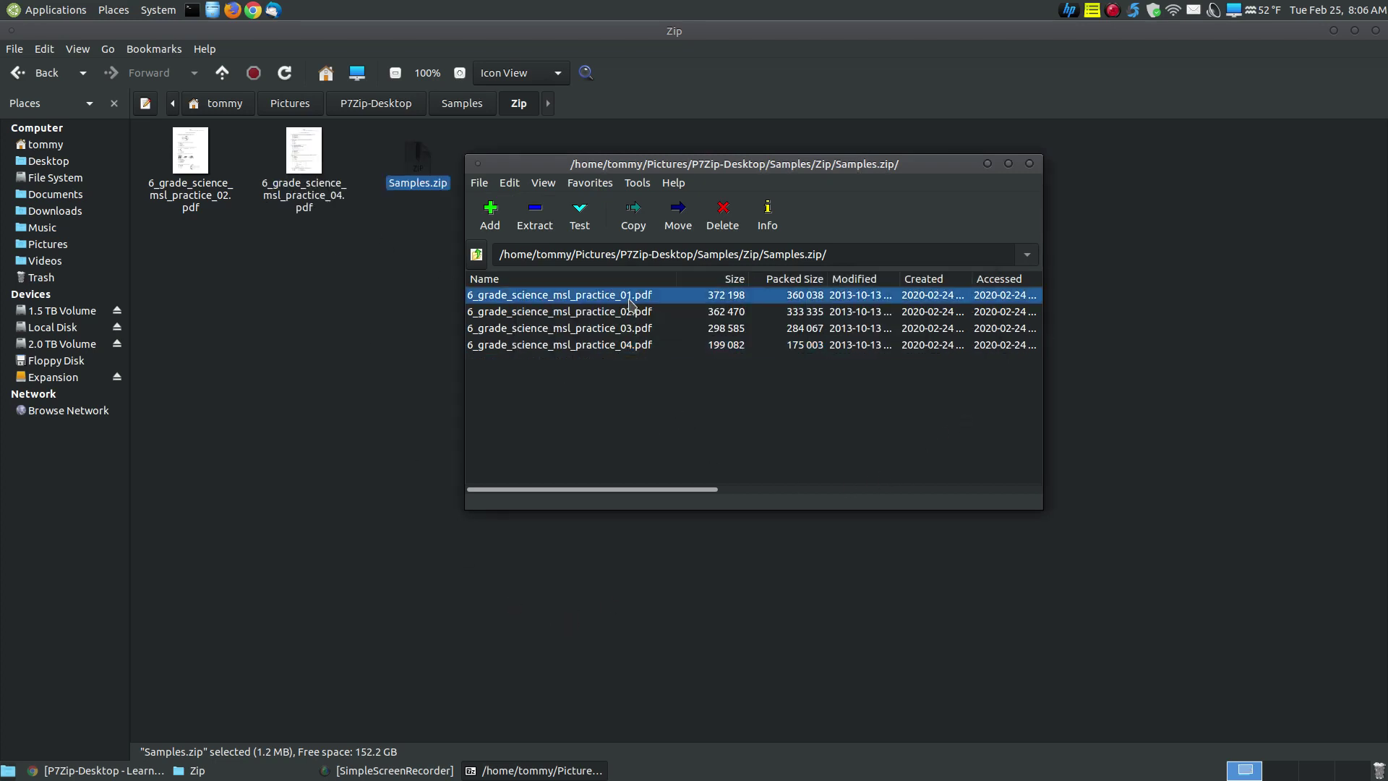
click(530, 226)
click(930, 409)
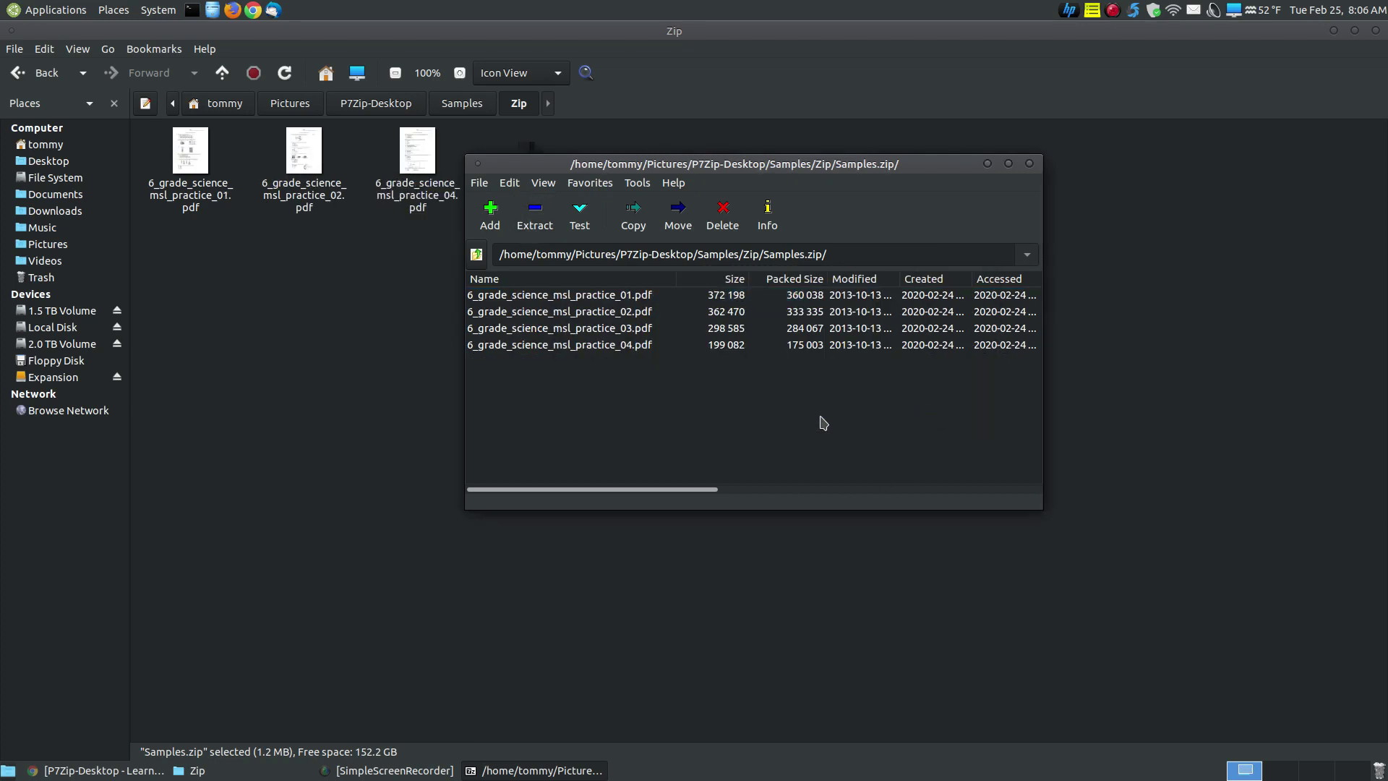
click(643, 329)
click(551, 230)
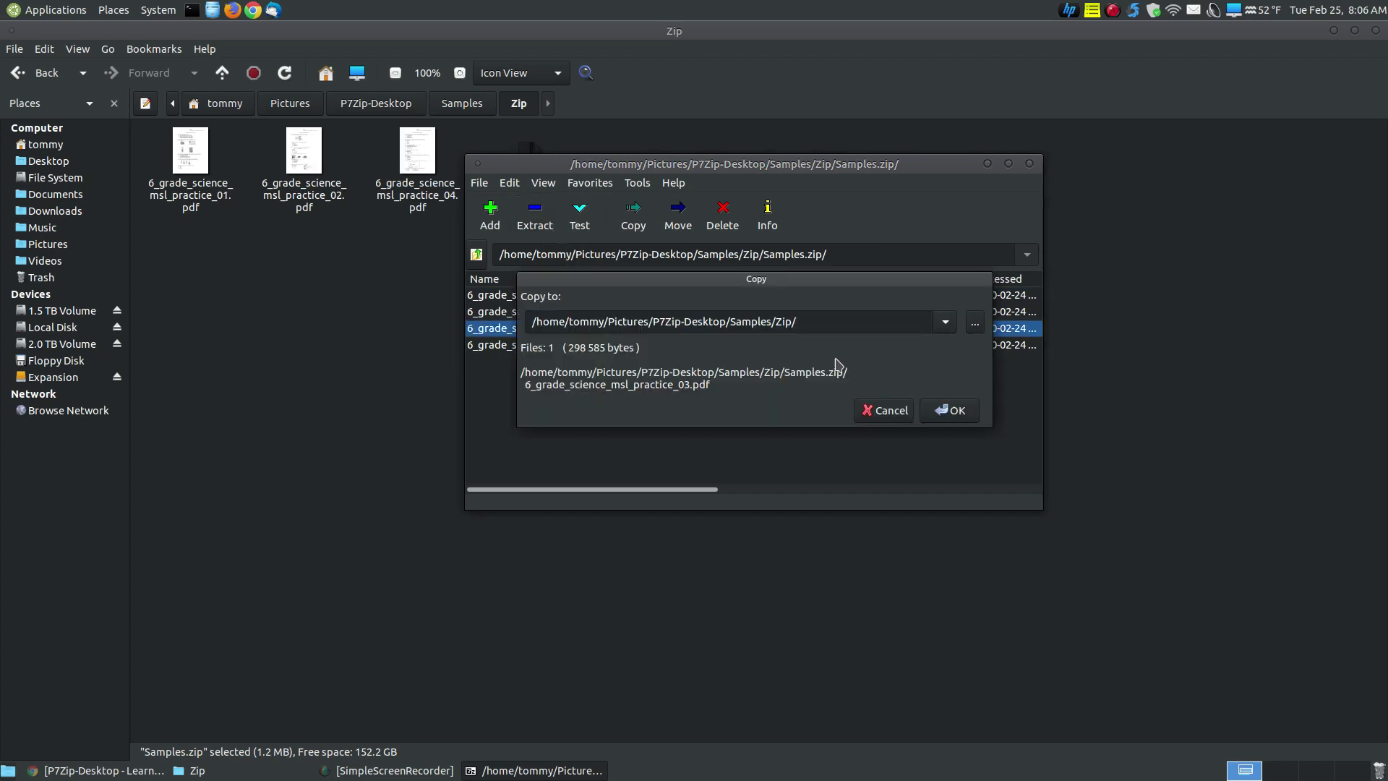
click(953, 409)
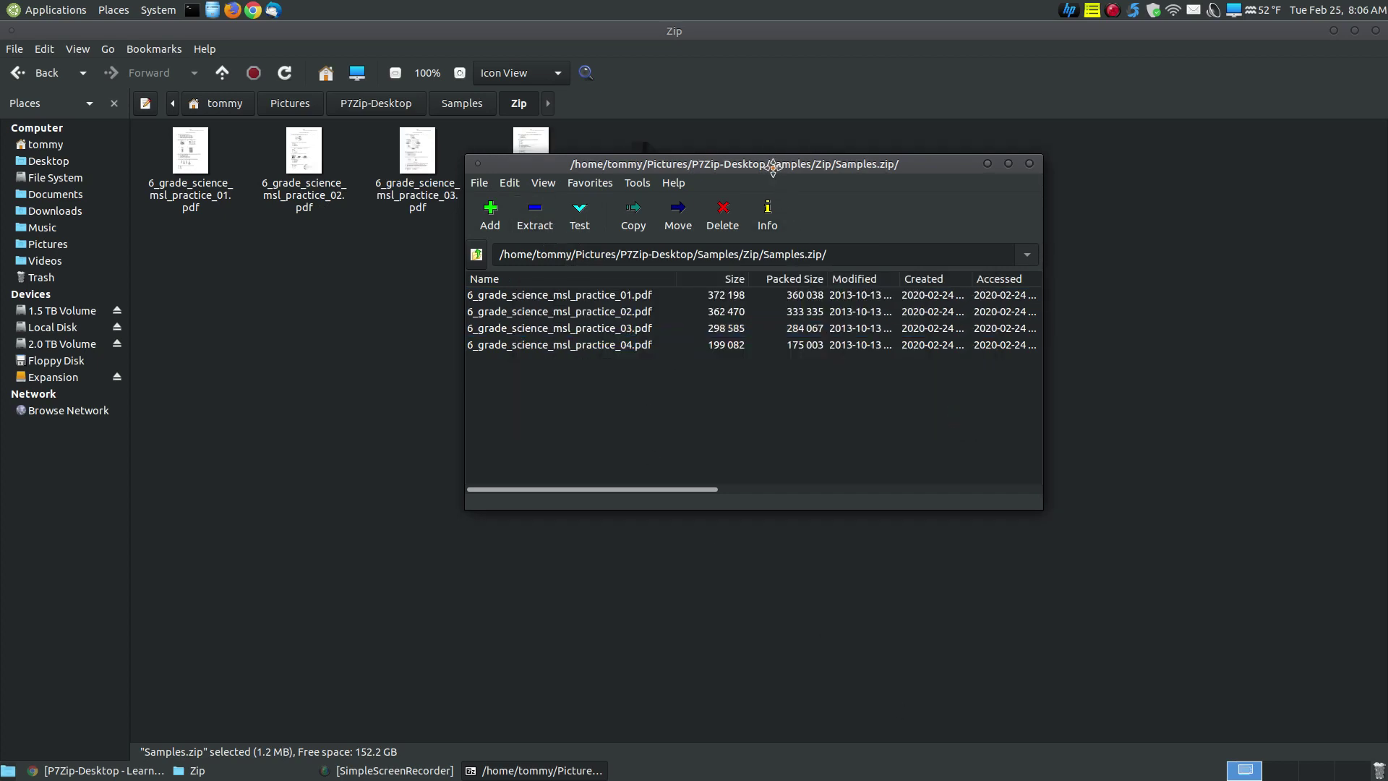
drag(766, 163, 726, 213)
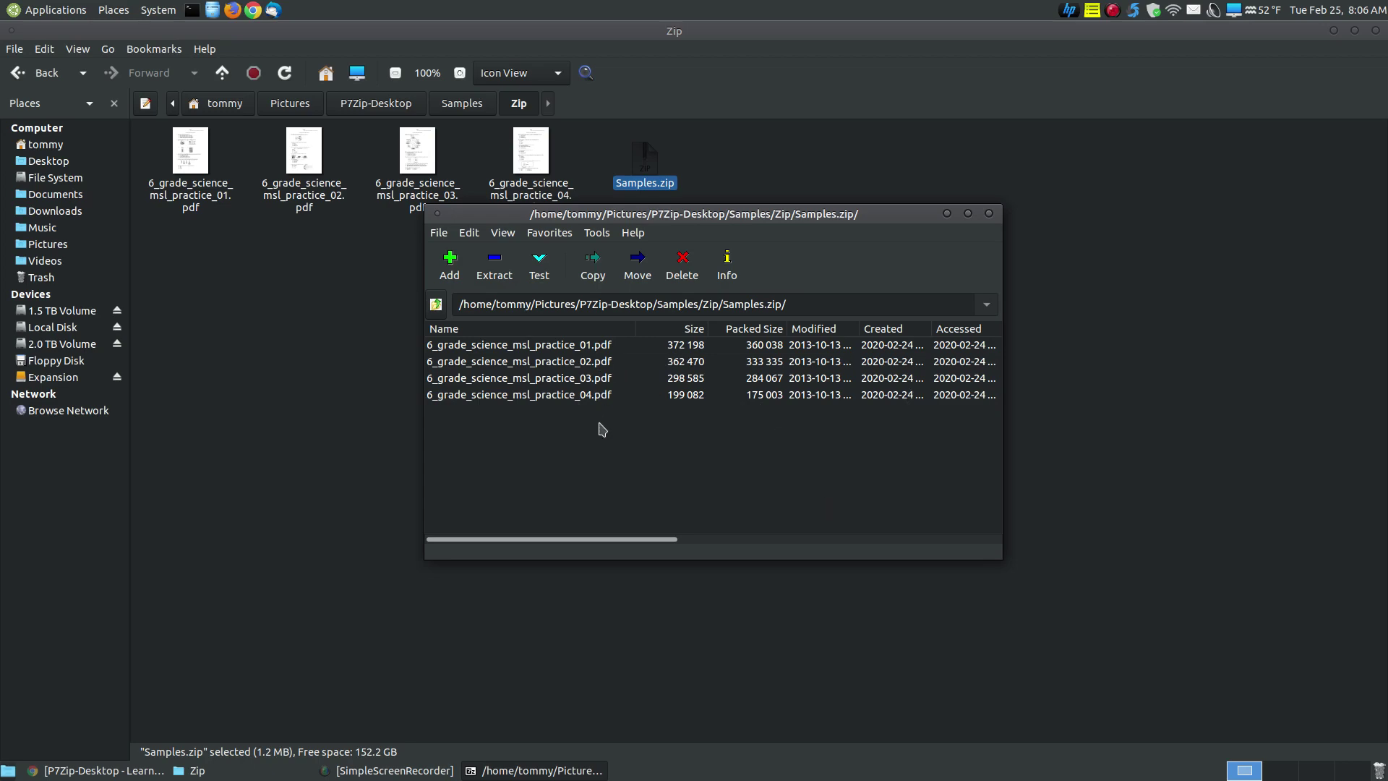
click(597, 363)
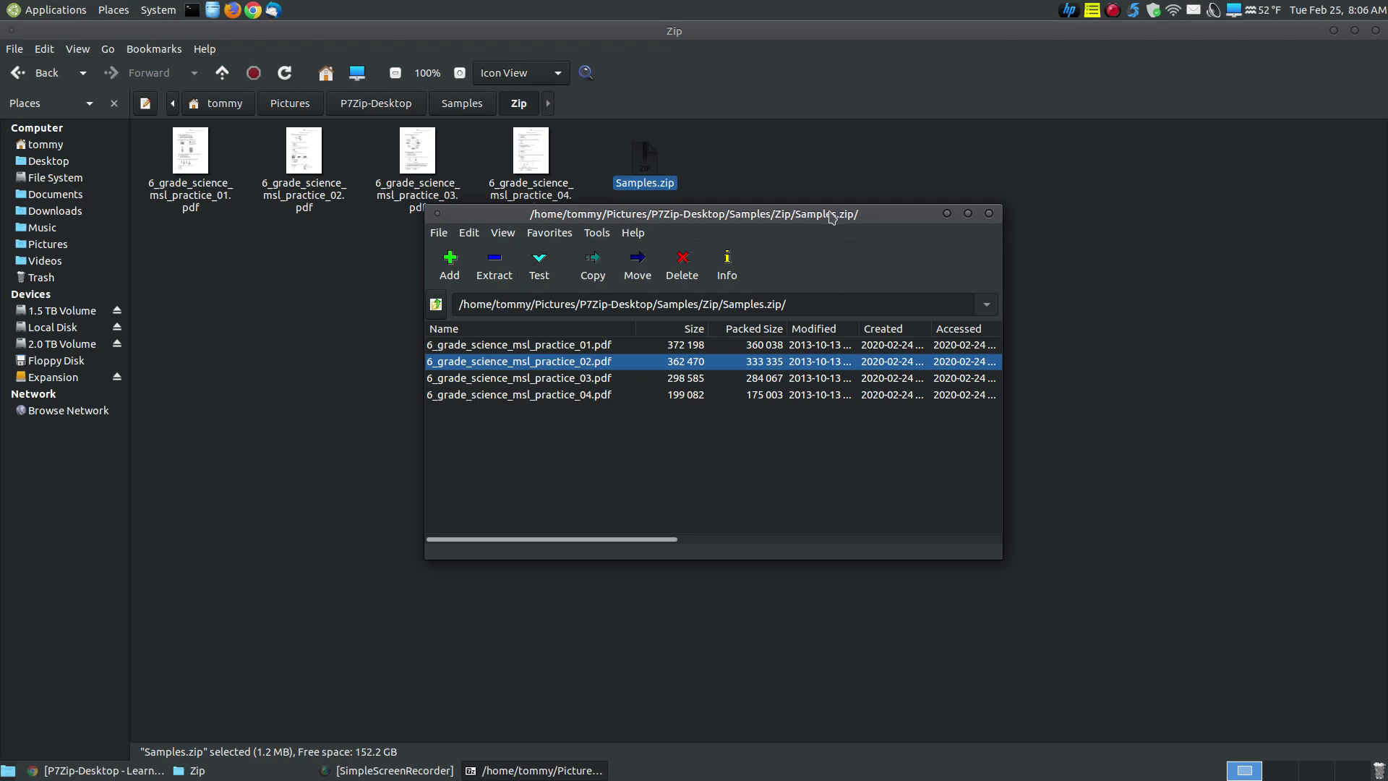
drag(831, 216, 830, 225)
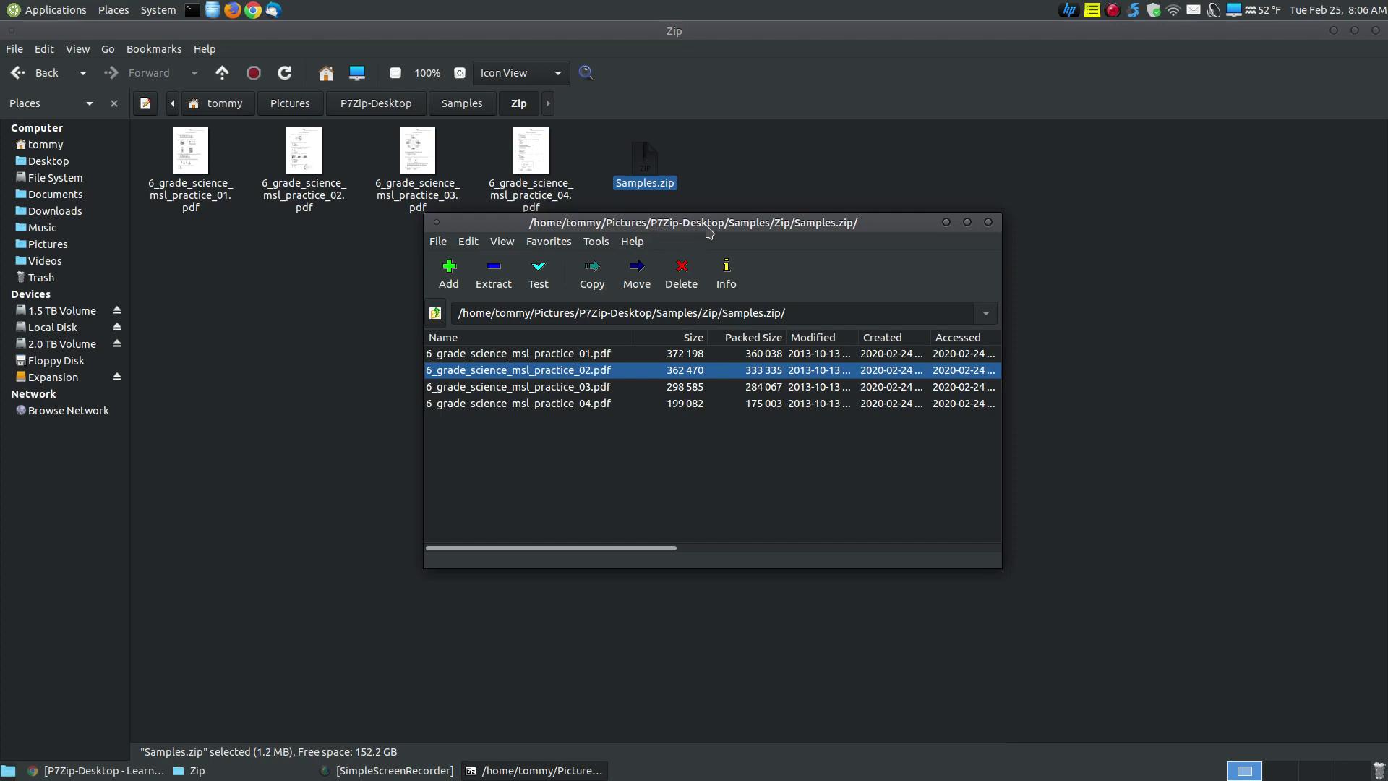
drag(699, 218, 674, 227)
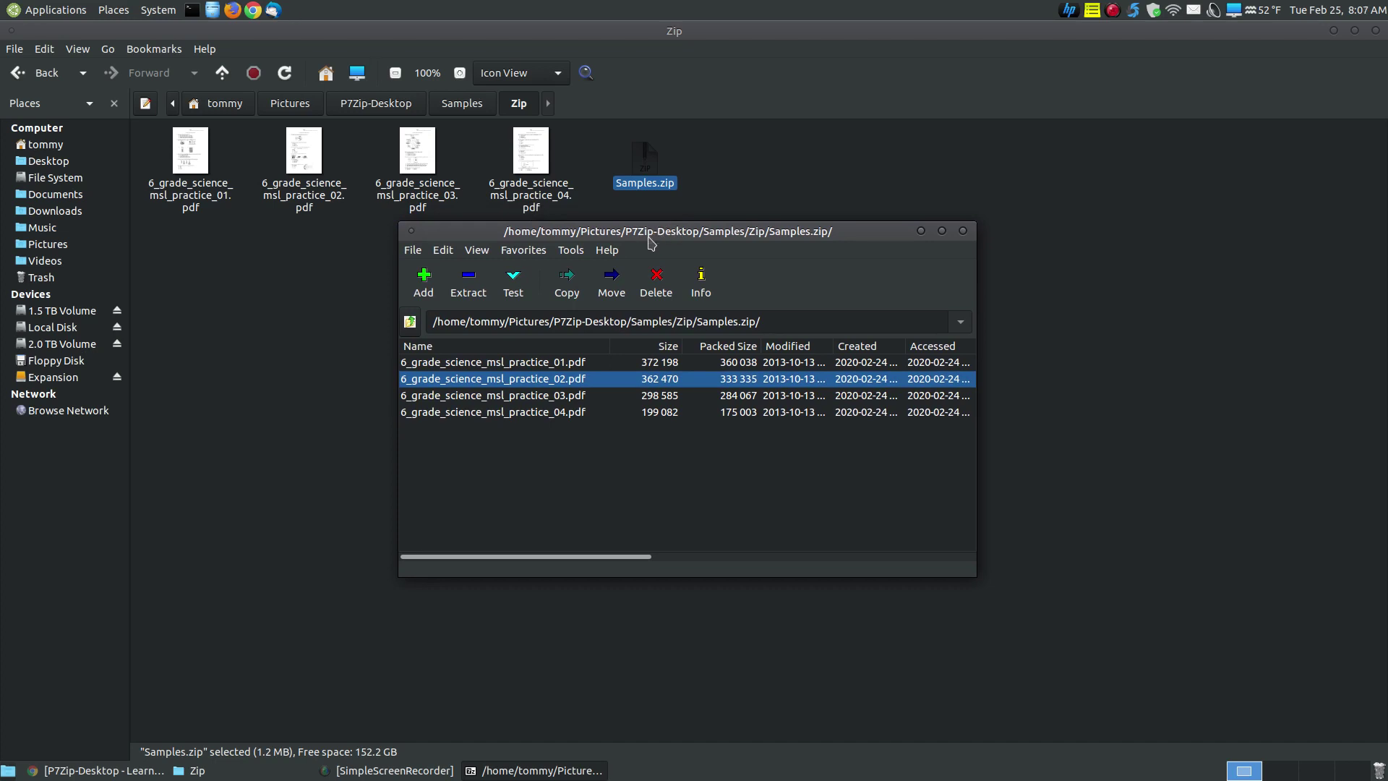
drag(717, 231, 714, 242)
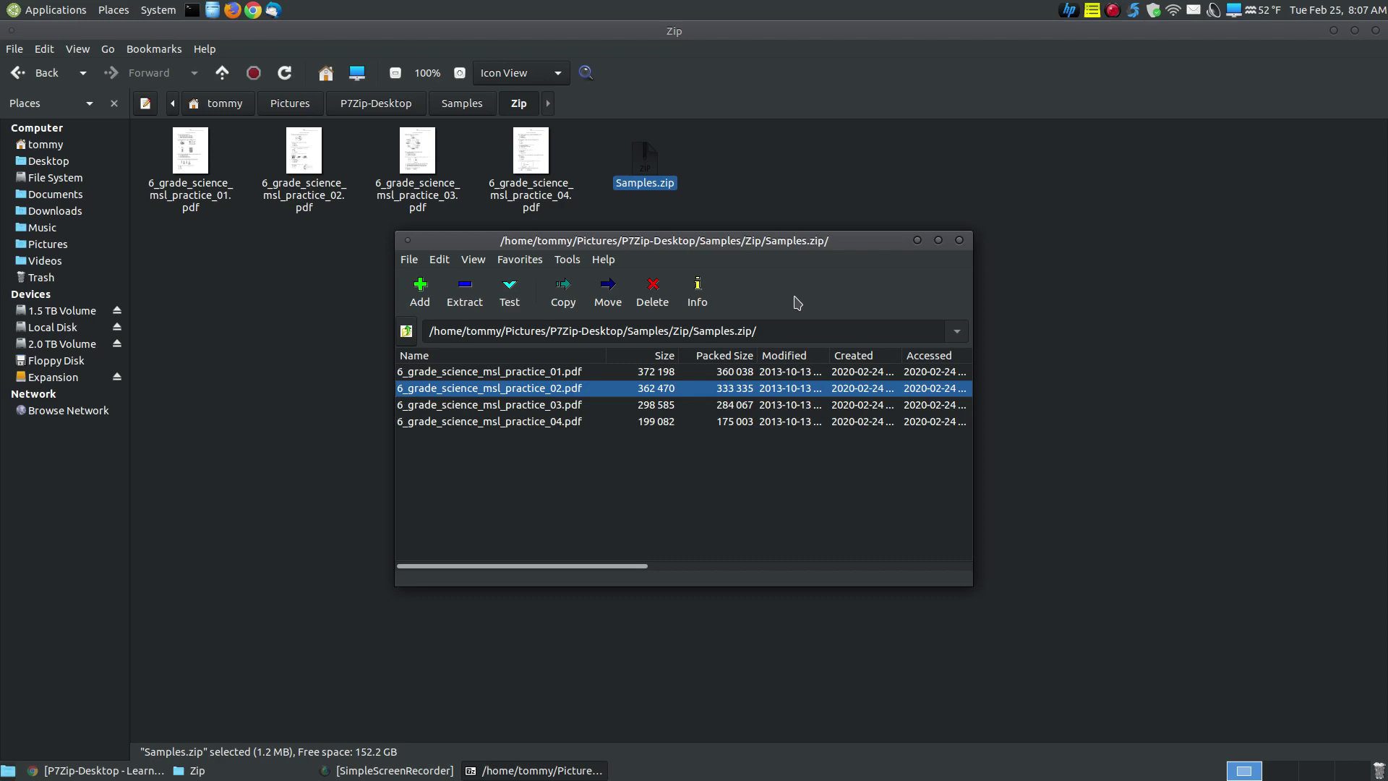
drag(769, 242, 754, 265)
Step: Switch to the Chrome browser and look through the B1 Free Archiver page among the Learn Ubuntu MATE site's archive managers
click(88, 770)
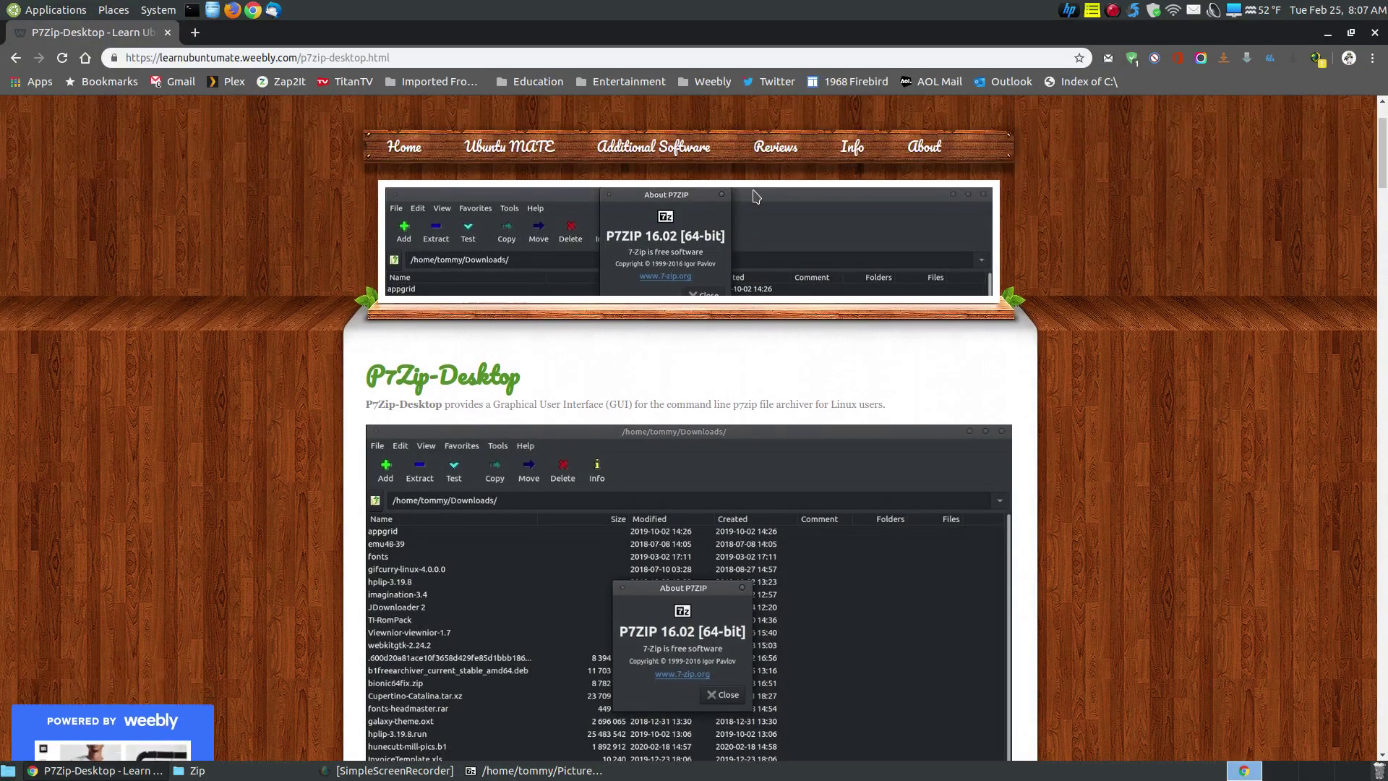
scroll(687, 216, up, 1)
mouse_move(662, 198)
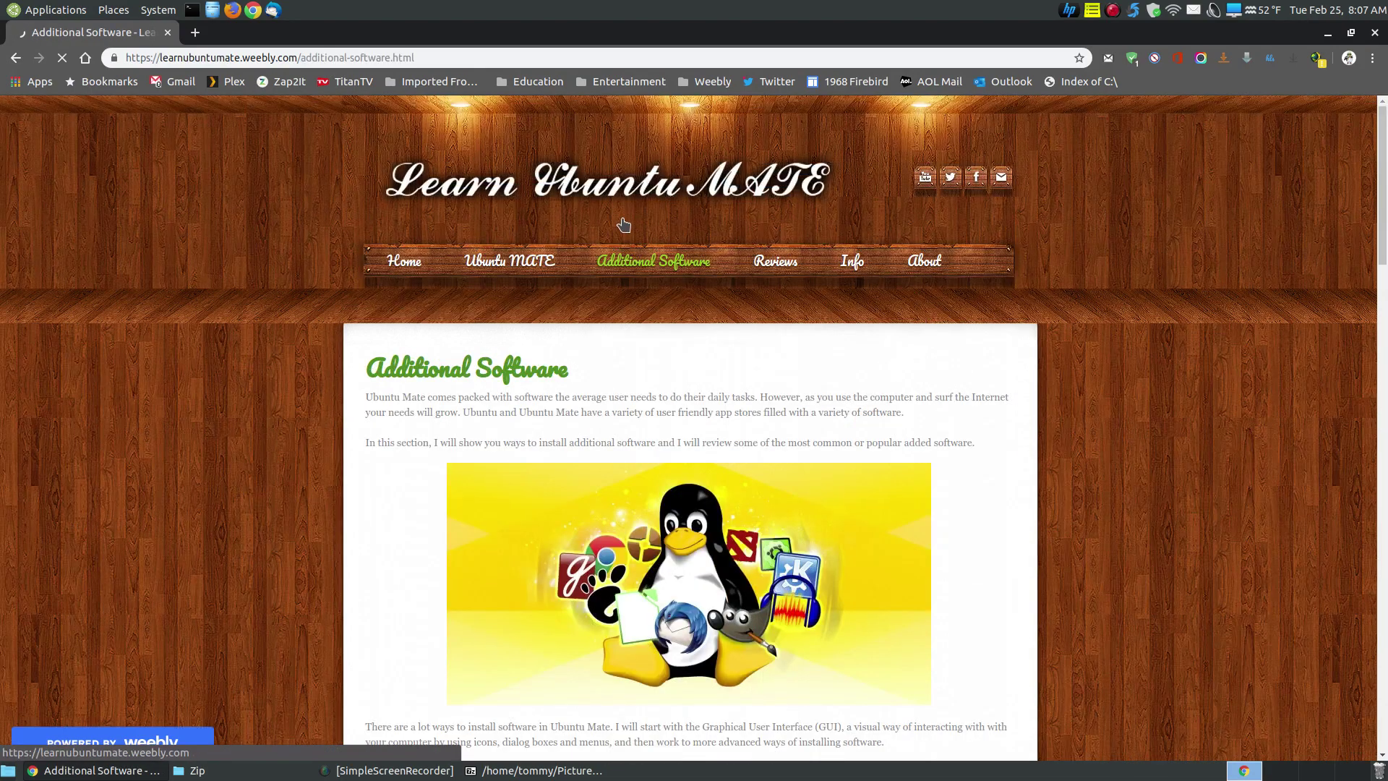
mouse_move(654, 263)
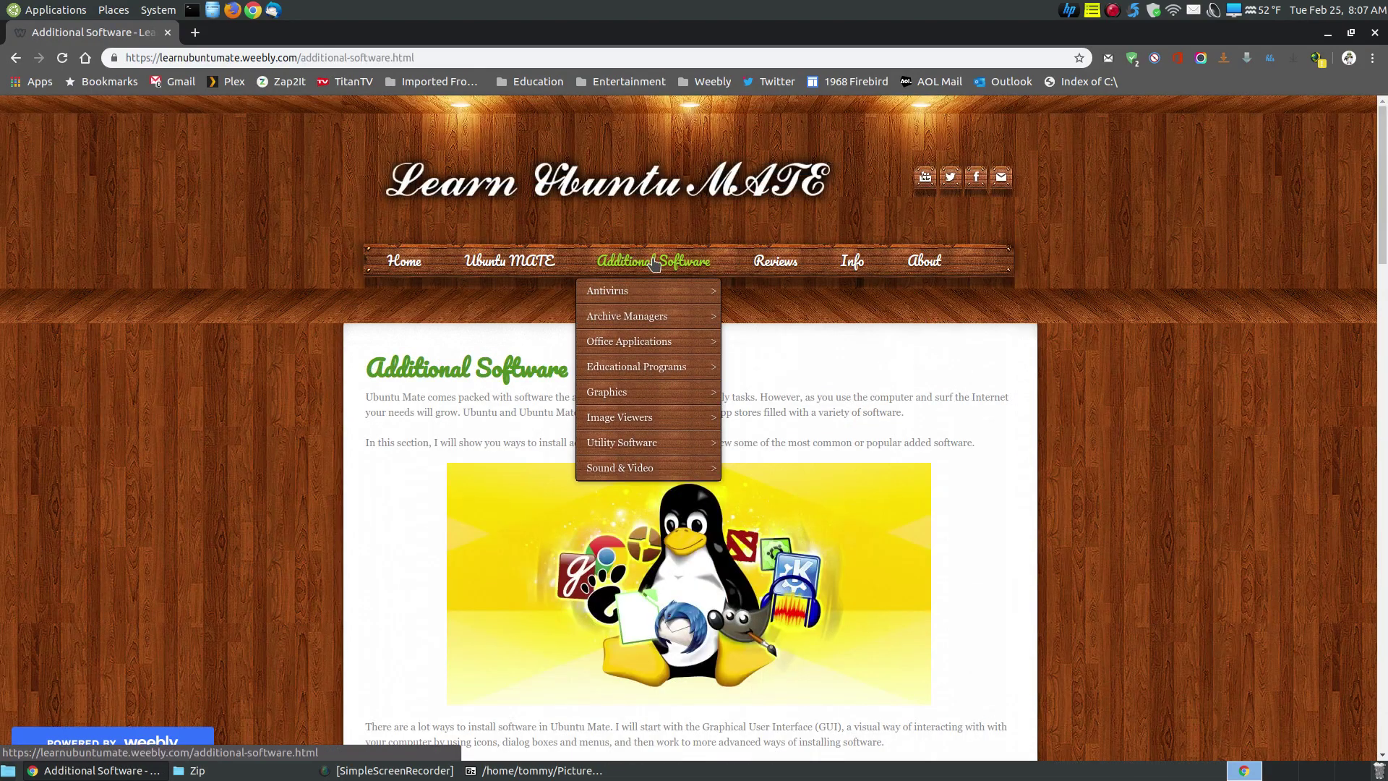
mouse_move(687, 318)
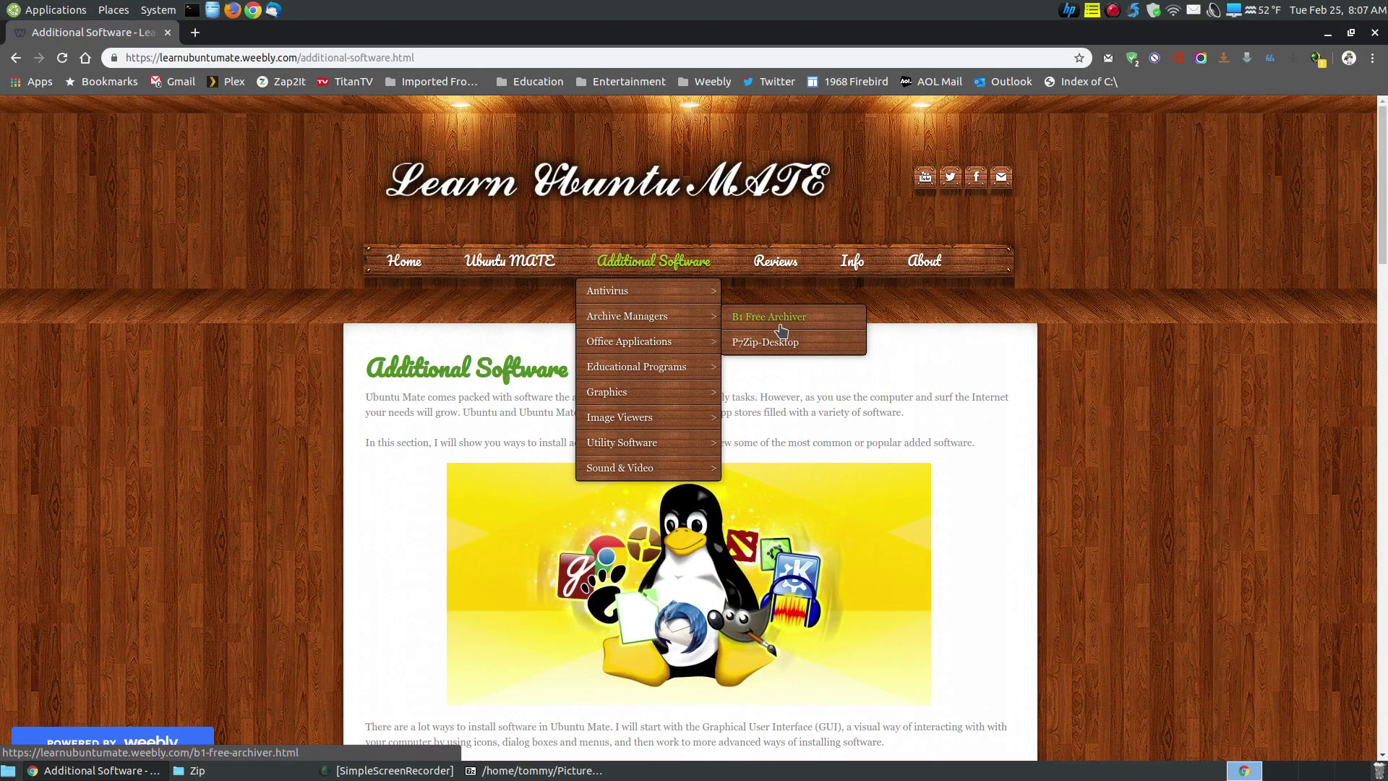
click(782, 330)
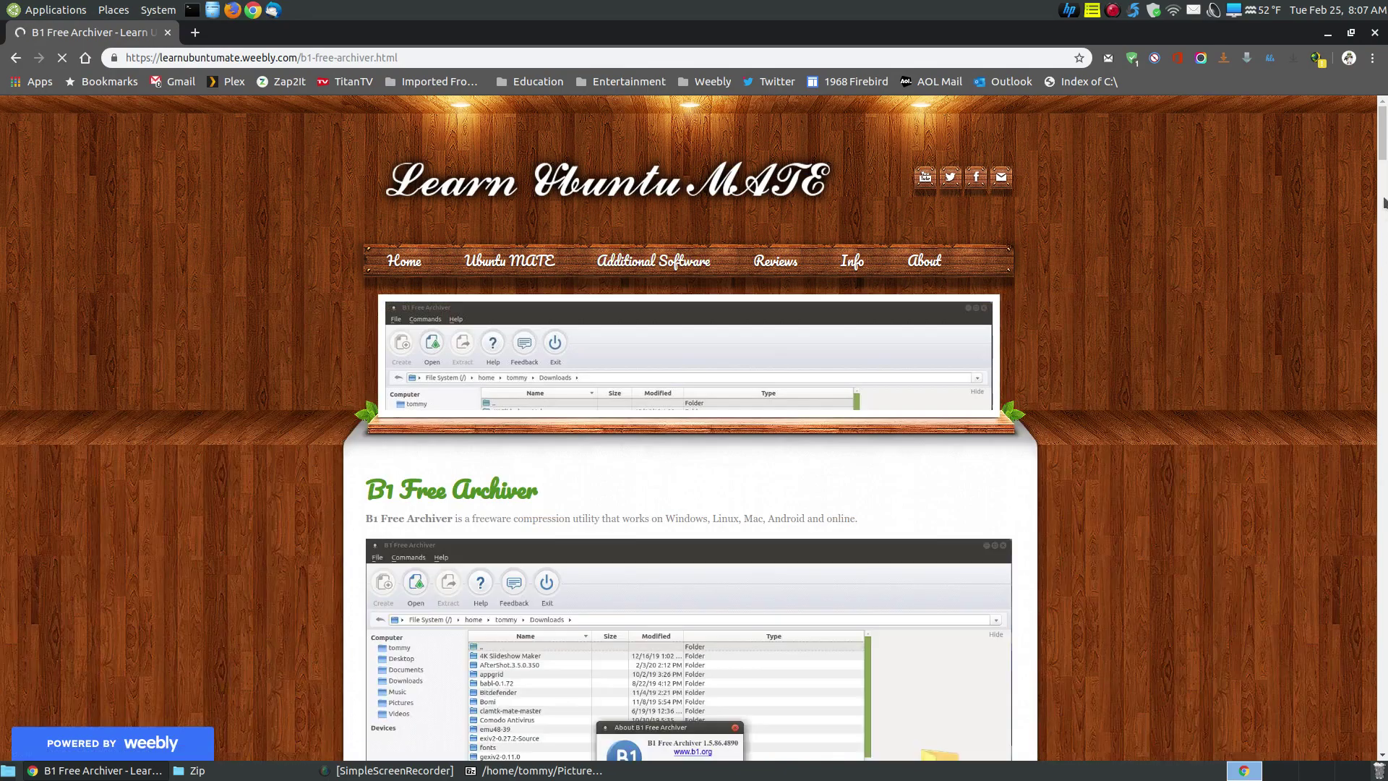
scroll(1382, 201, down, 15)
scroll(1371, 189, up, 7)
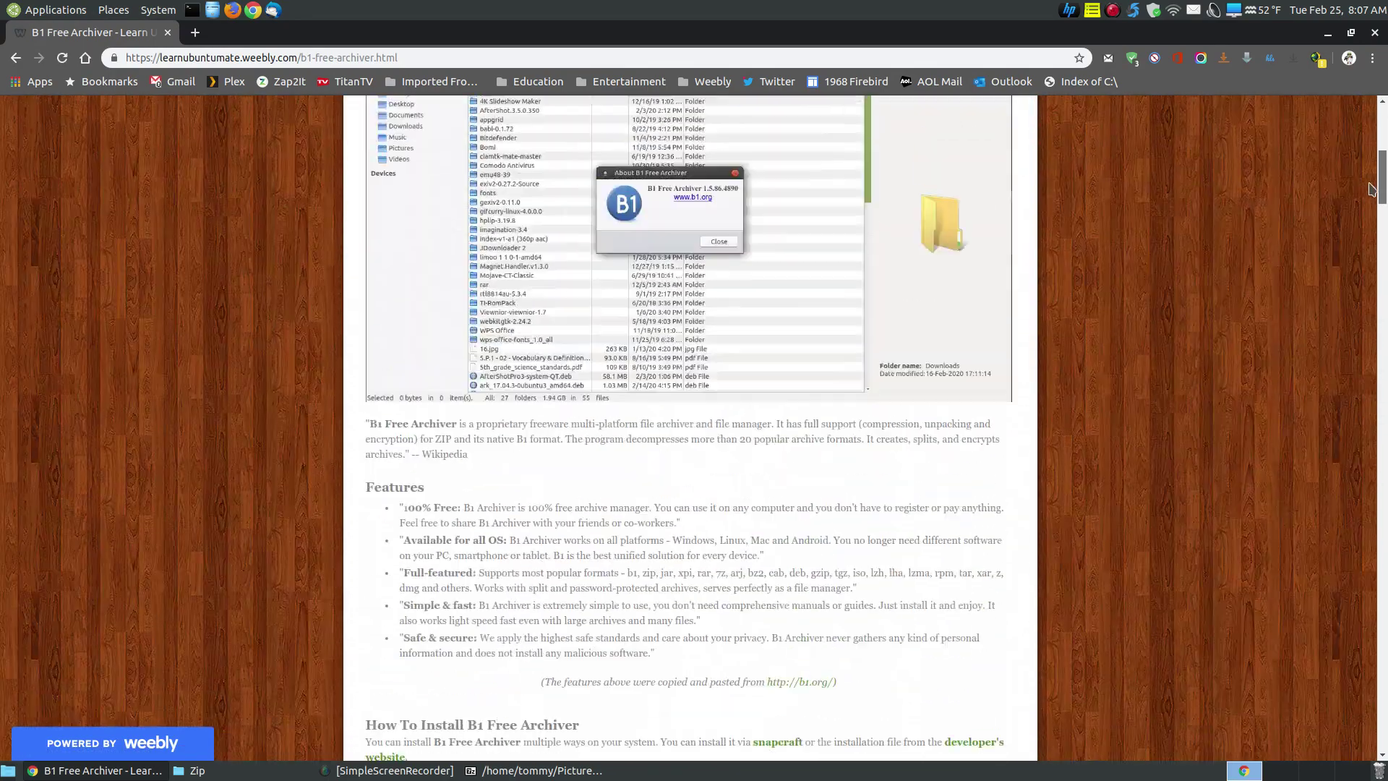
scroll(1371, 189, up, 4)
Step: Bring back the Samples.zip archive window in P7Zip Desktop and minimize the browser to reveal the Zip folder
click(597, 772)
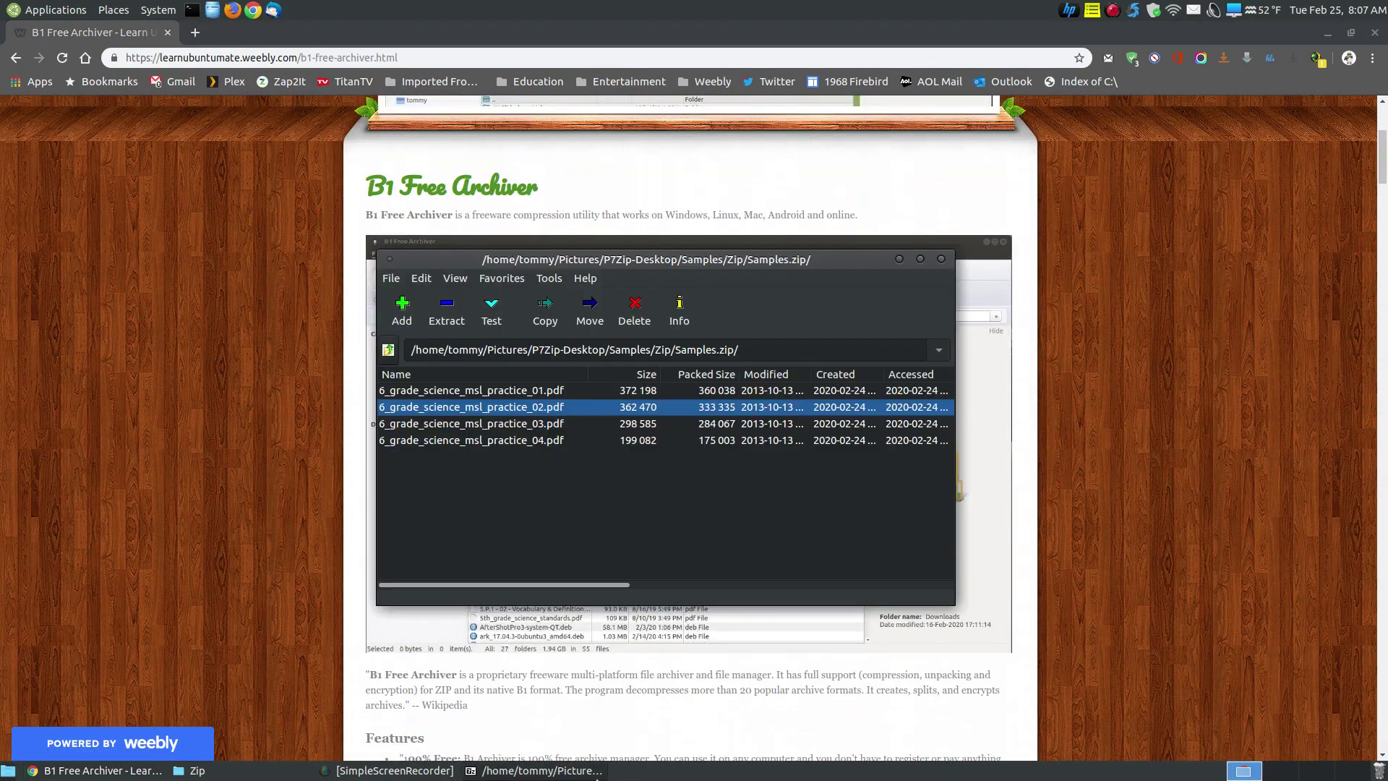
click(1327, 34)
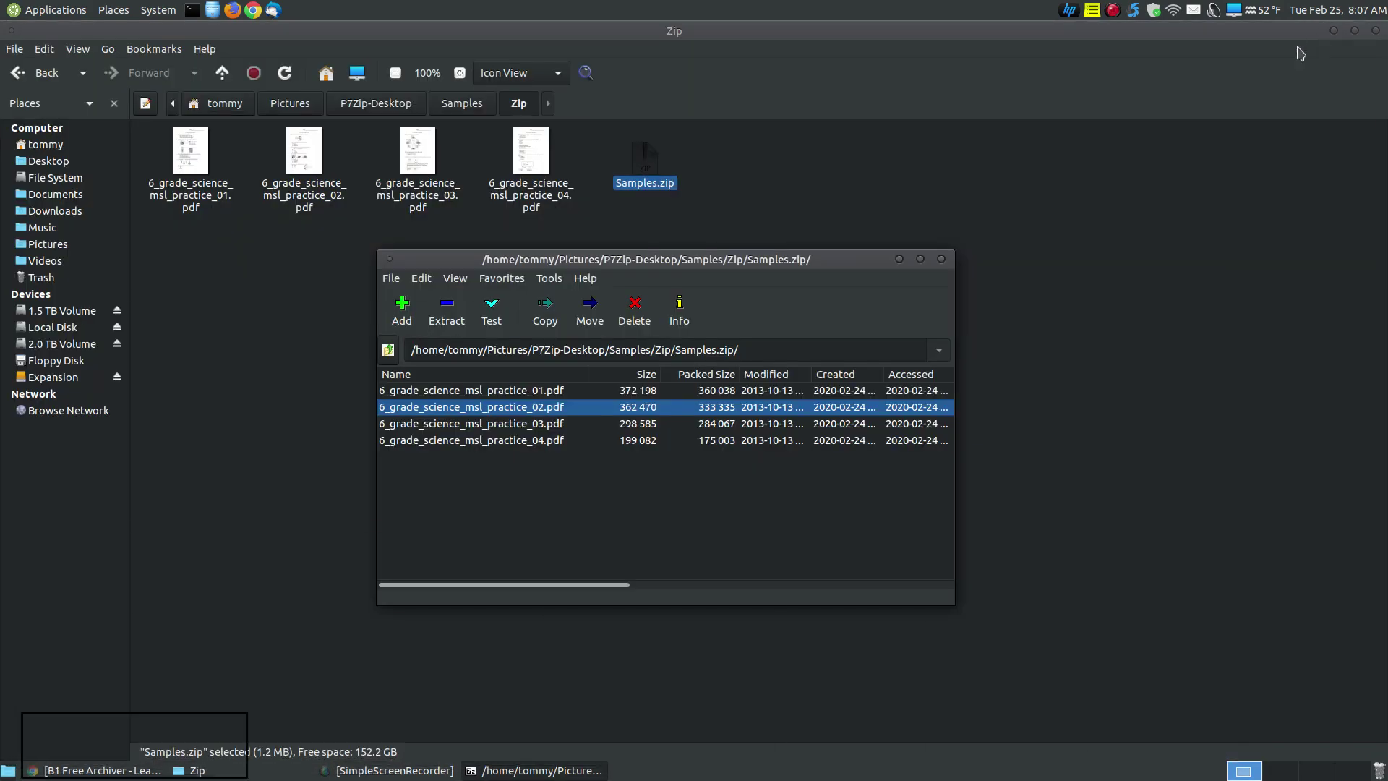
drag(781, 264, 770, 262)
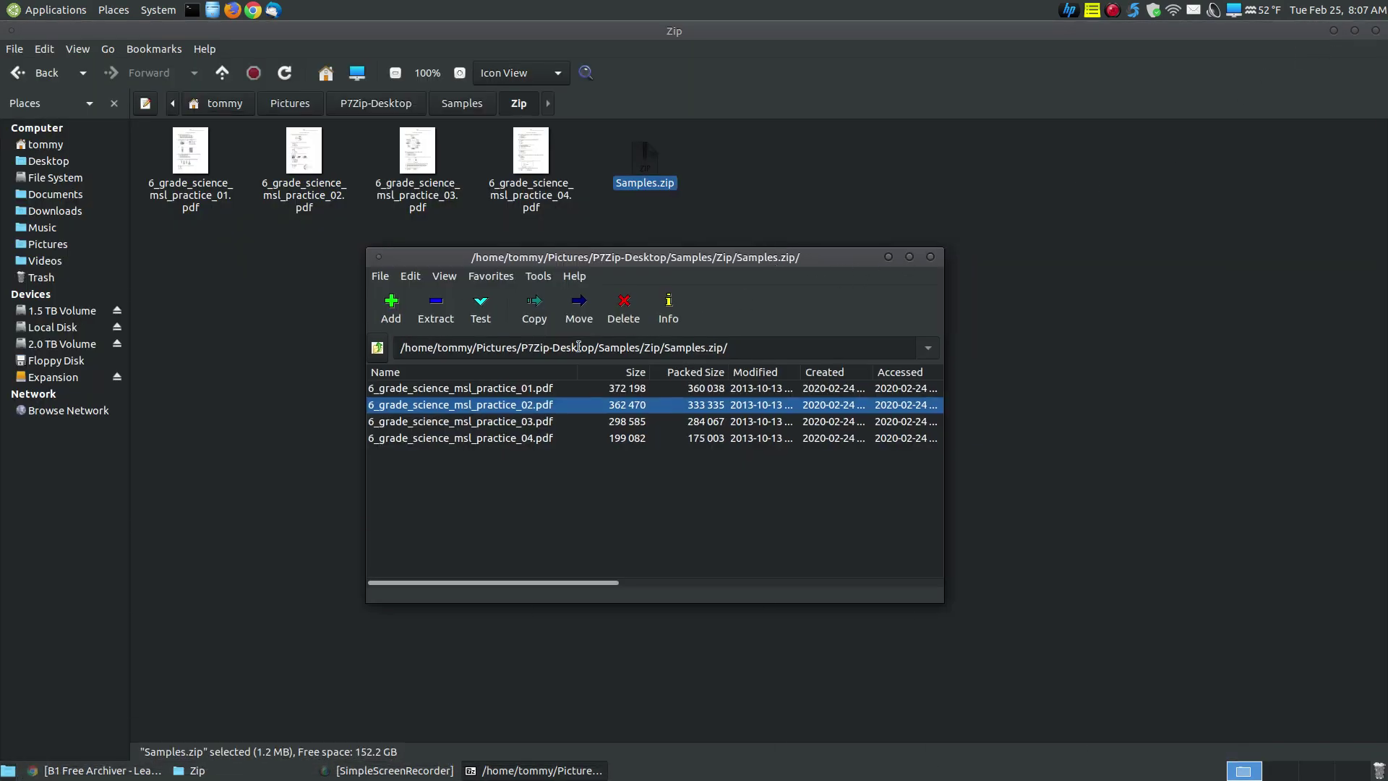